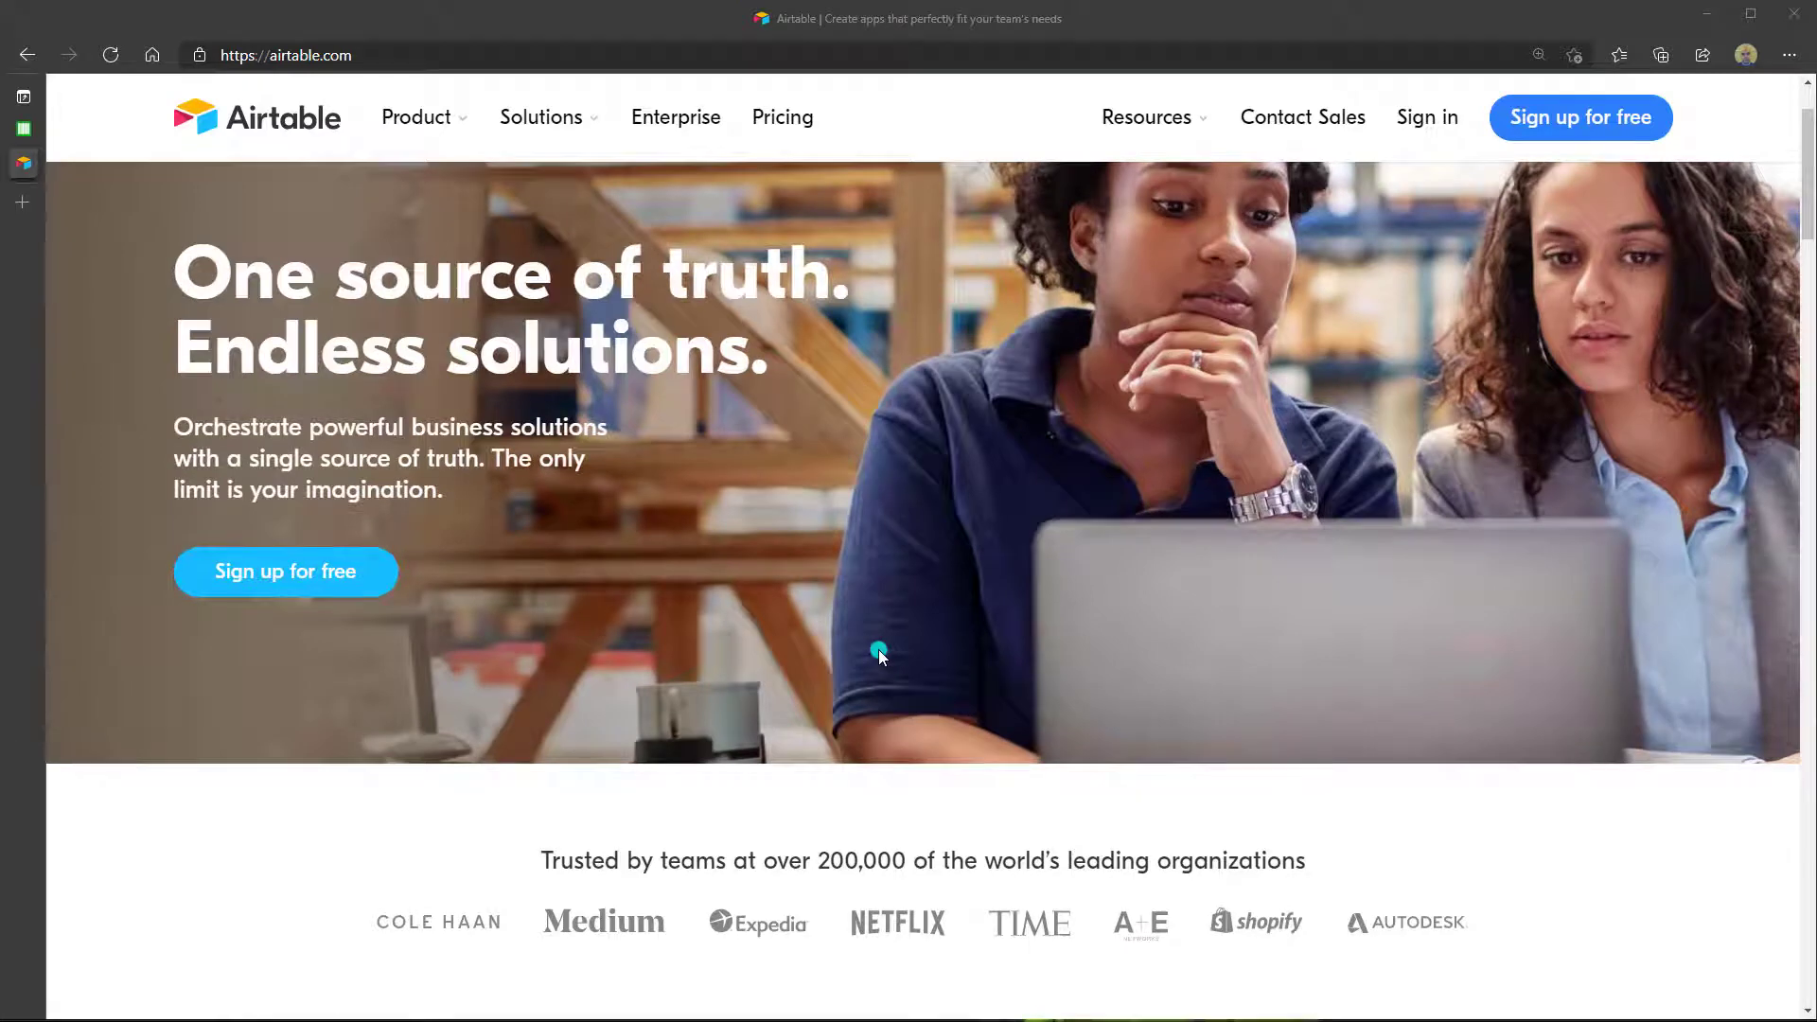
Step: Look through the Airtable home page from the hero banner down to the templates section
{"action": "scroll", "coordinate": [878, 650], "scroll_direction": "down", "scroll_amount": 2}
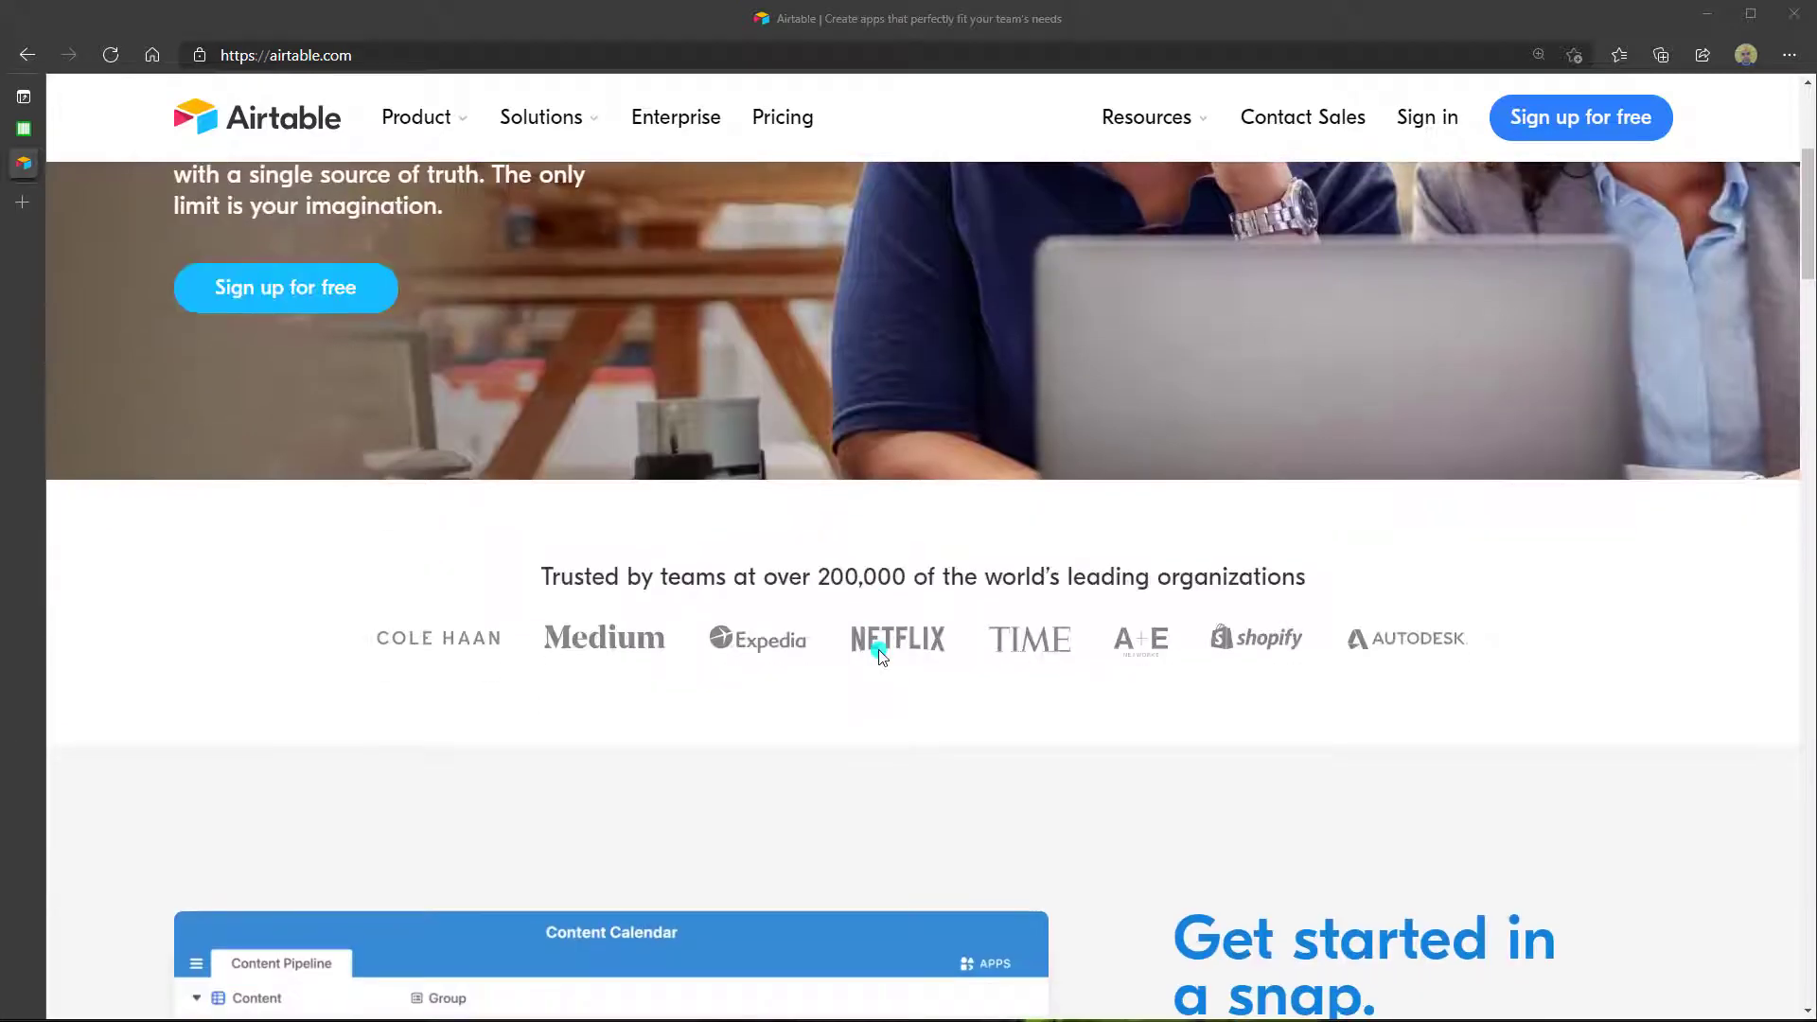
{"action": "scroll", "coordinate": [878, 649], "scroll_direction": "down", "scroll_amount": 2}
{"action": "scroll", "coordinate": [998, 650], "scroll_direction": "down", "scroll_amount": 2}
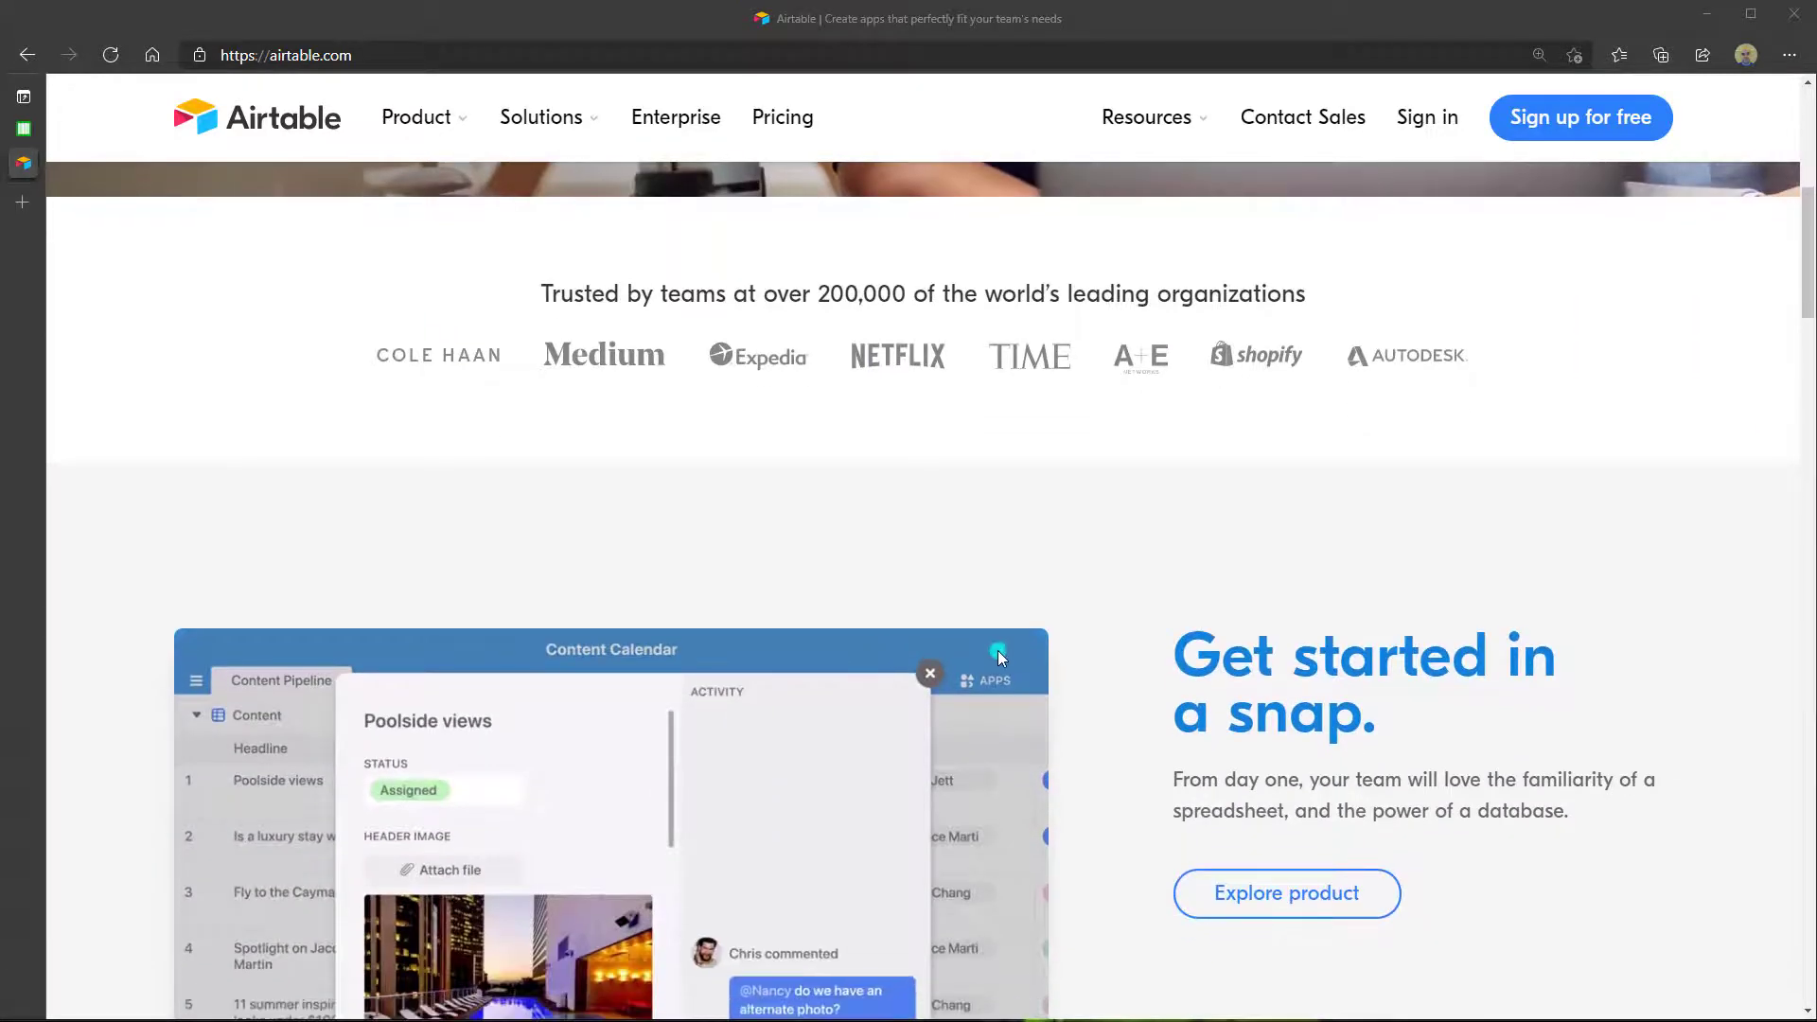
{"action": "scroll", "coordinate": [998, 650], "scroll_direction": "down", "scroll_amount": 2}
{"action": "scroll", "coordinate": [997, 650], "scroll_direction": "down", "scroll_amount": 2}
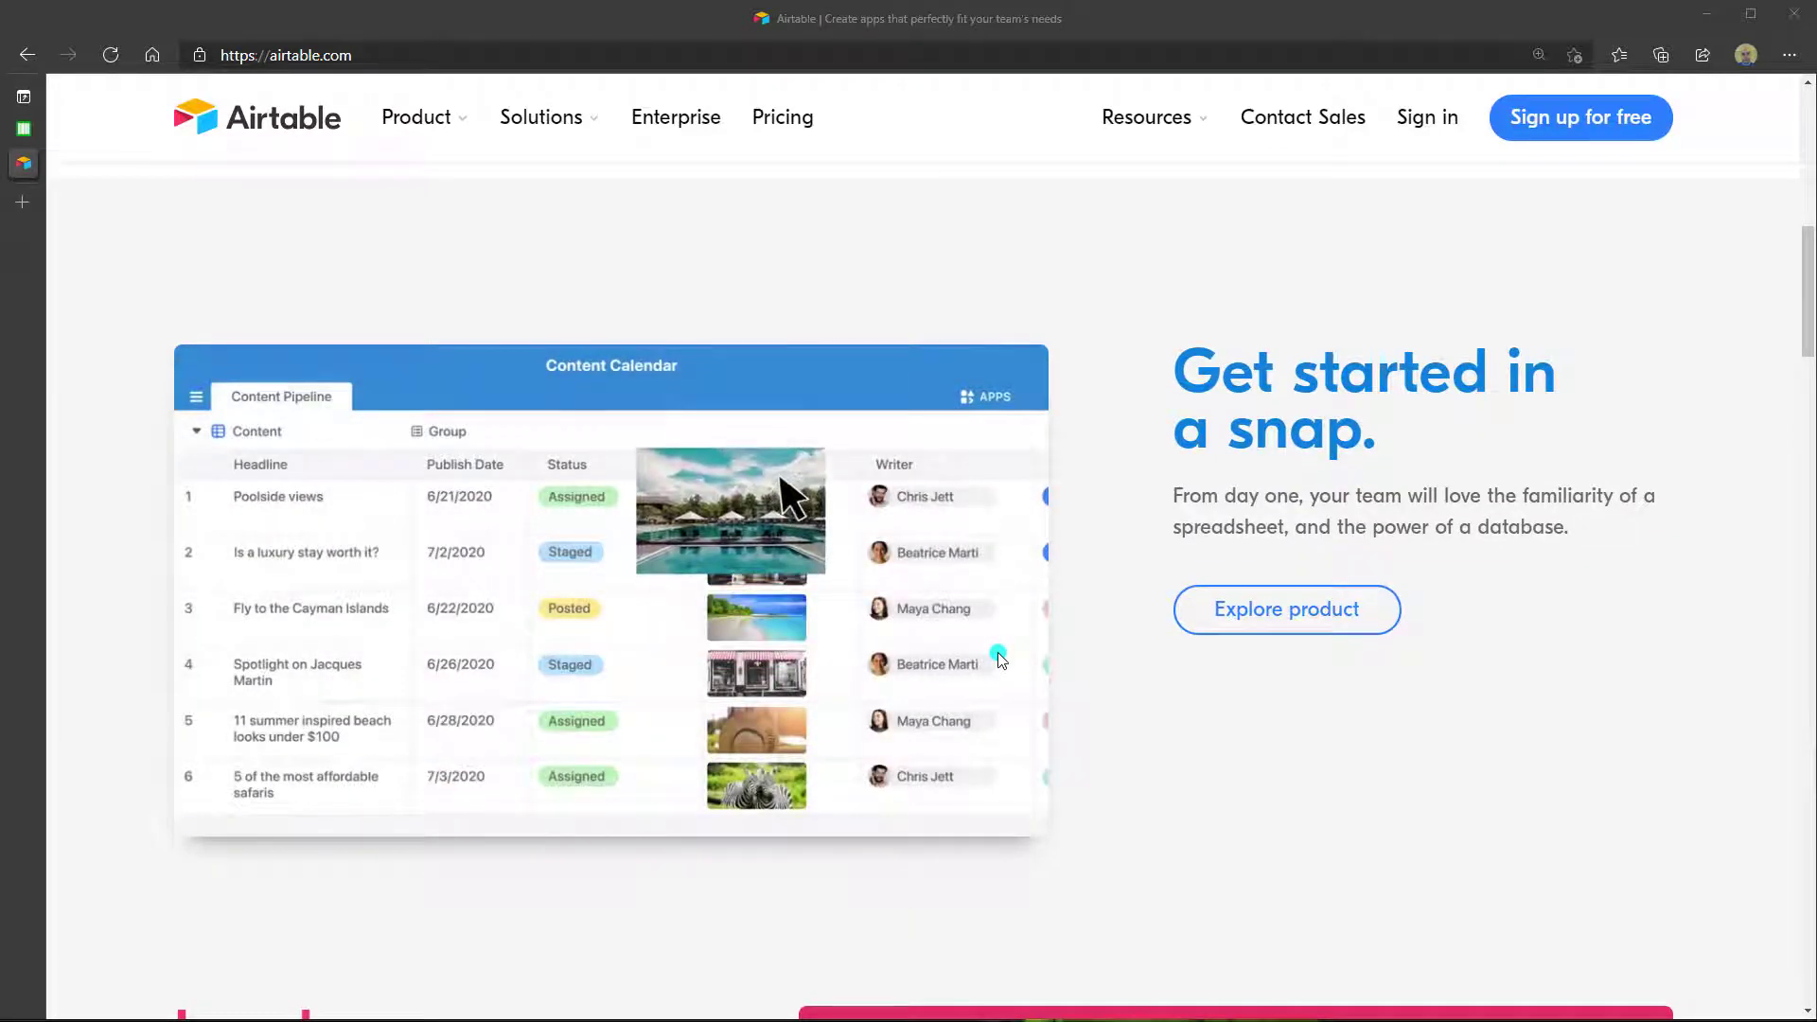
{"action": "scroll", "coordinate": [1001, 659], "scroll_direction": "down", "scroll_amount": 2}
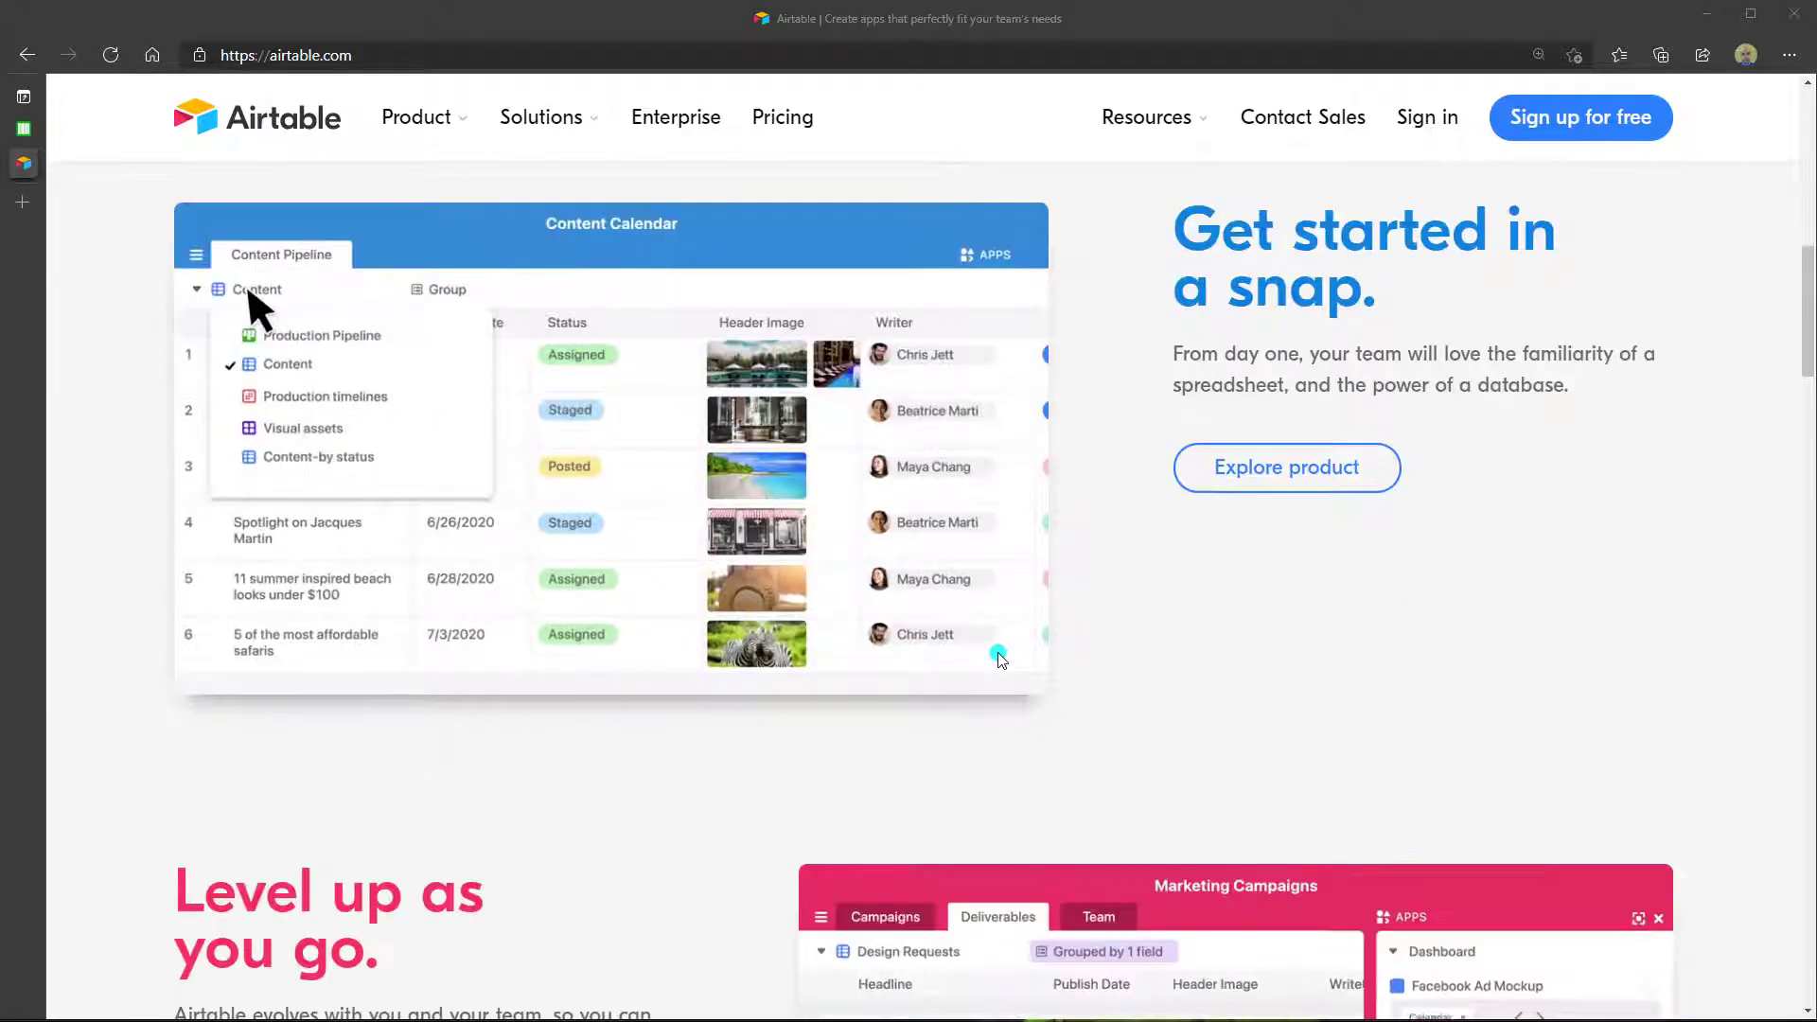
{"action": "scroll", "coordinate": [1000, 658], "scroll_direction": "down", "scroll_amount": 5}
{"action": "scroll", "coordinate": [1000, 660], "scroll_direction": "down", "scroll_amount": 2}
{"action": "scroll", "coordinate": [1000, 660], "scroll_direction": "down", "scroll_amount": 2}
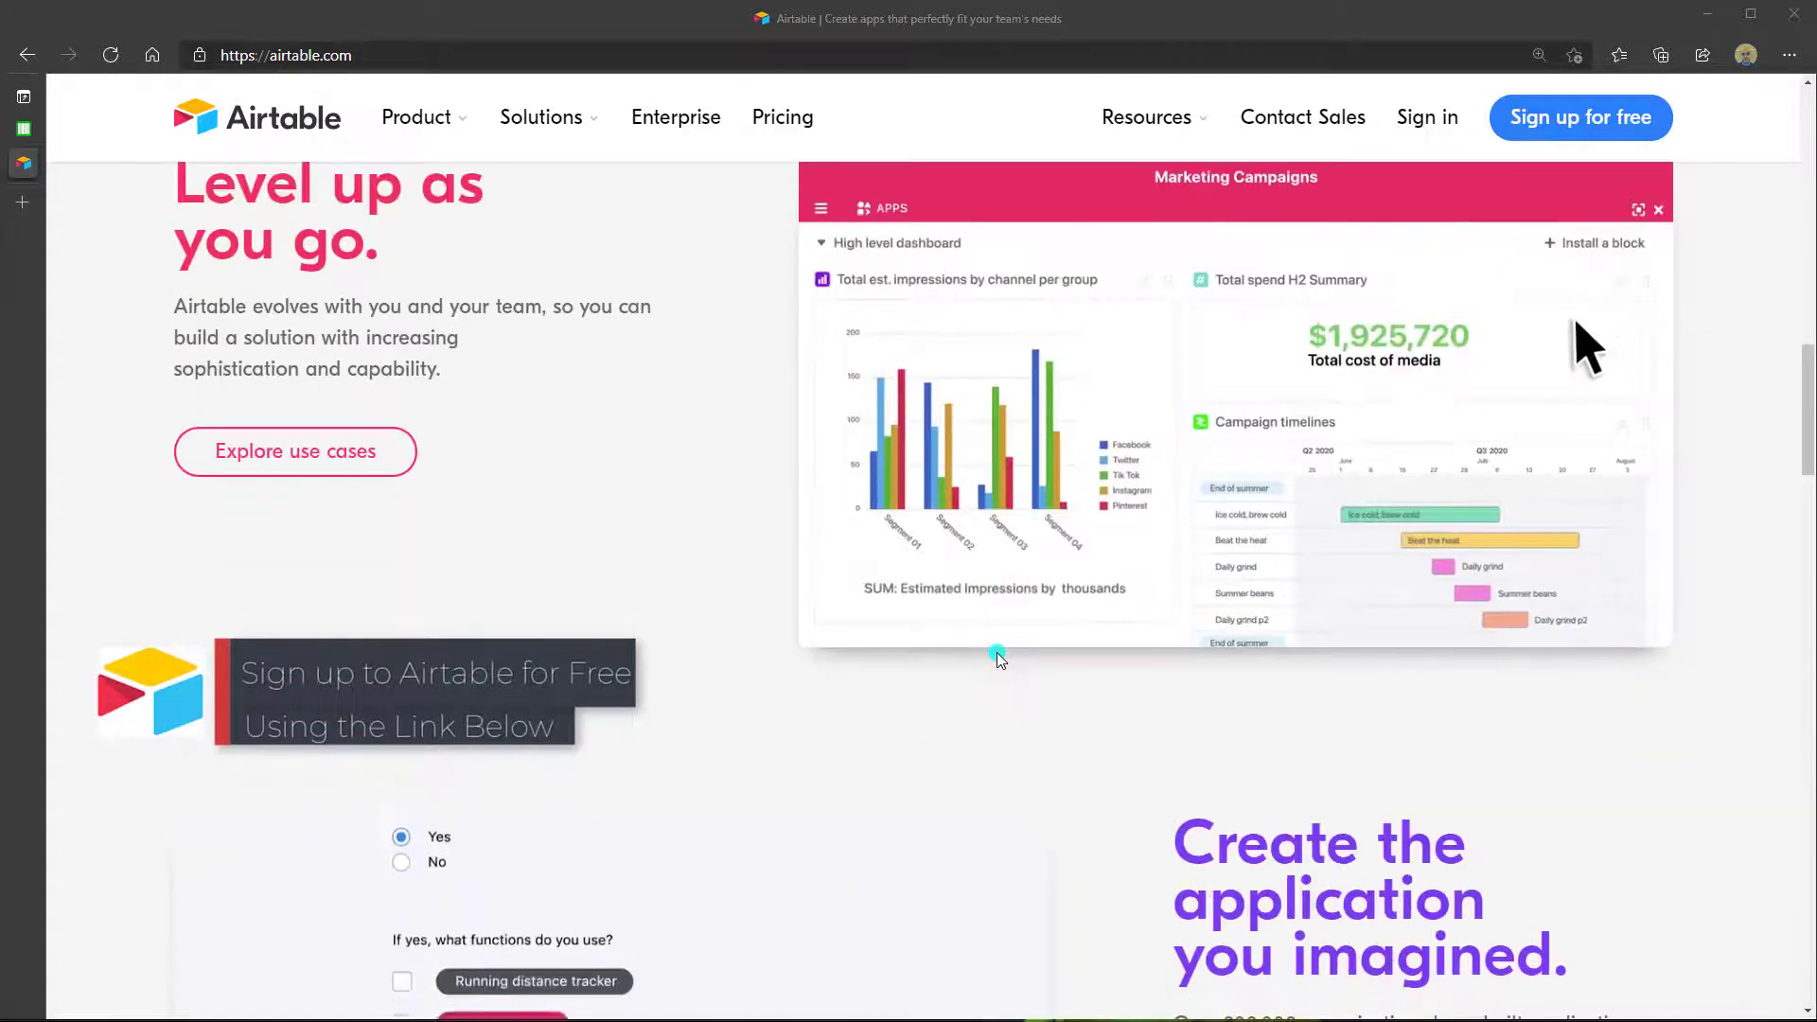
{"action": "scroll", "coordinate": [1001, 660], "scroll_direction": "down", "scroll_amount": 2}
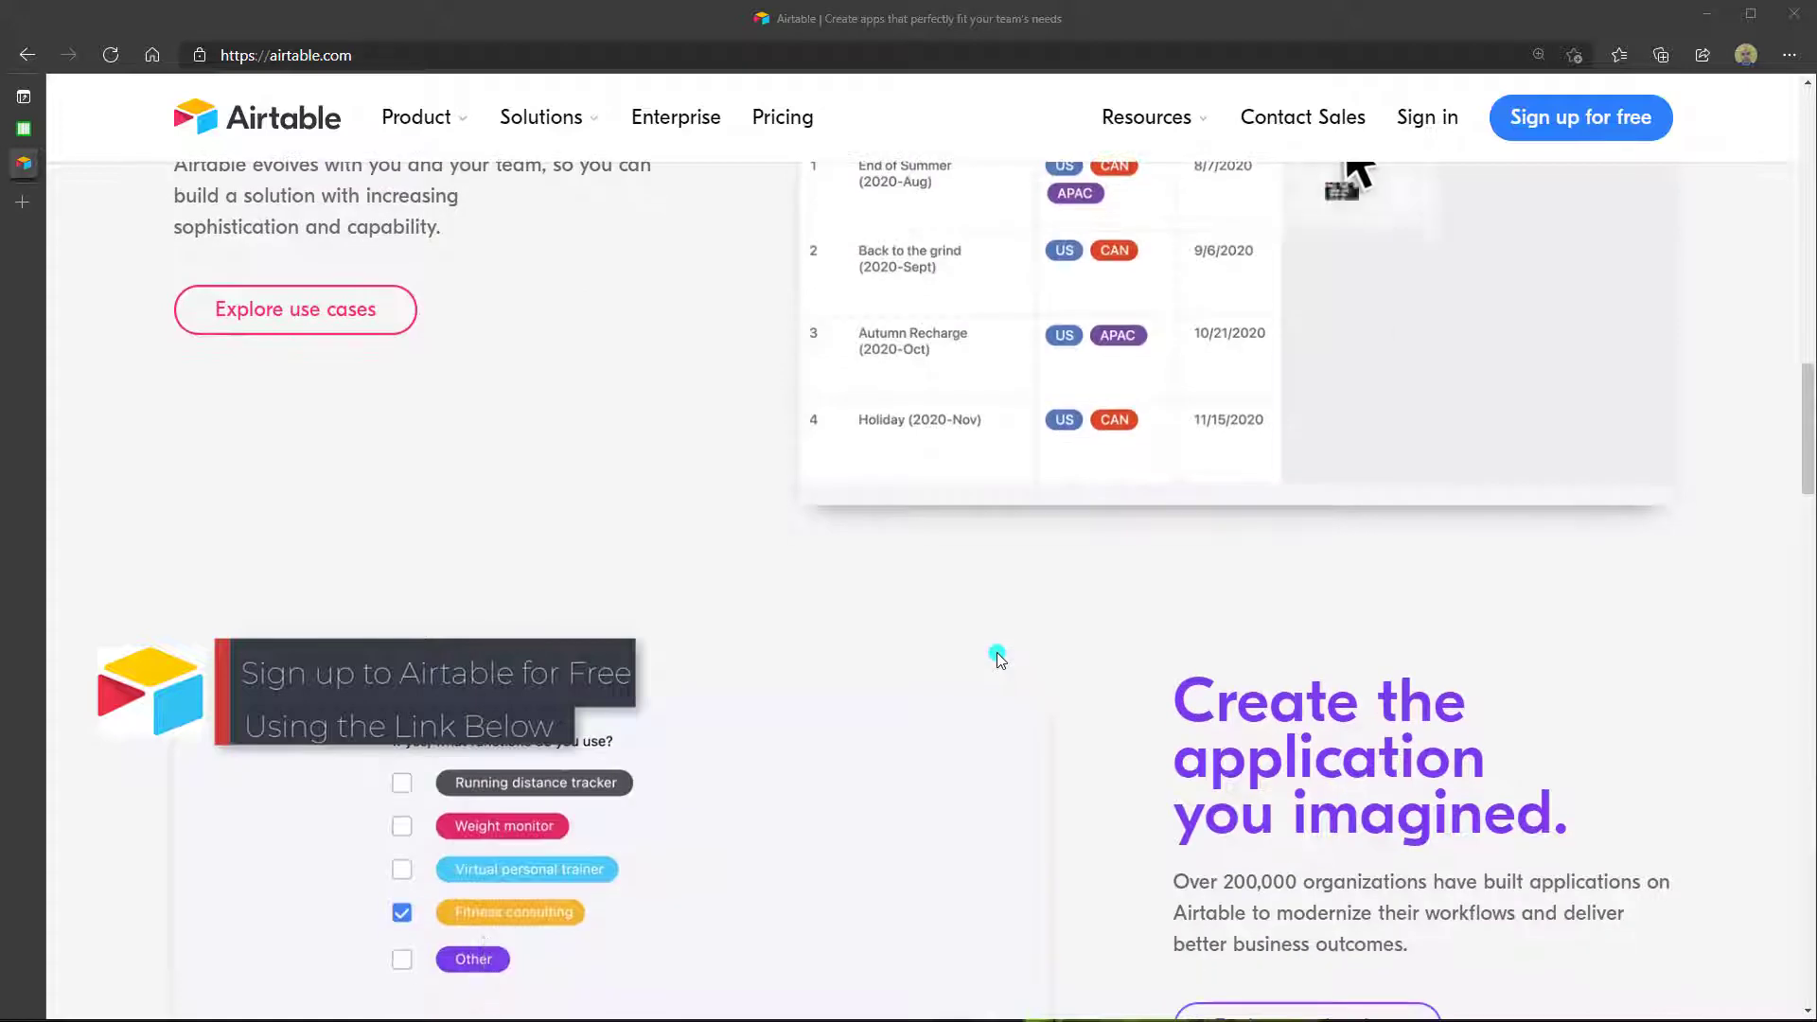
{"action": "scroll", "coordinate": [1000, 660], "scroll_direction": "down", "scroll_amount": 3}
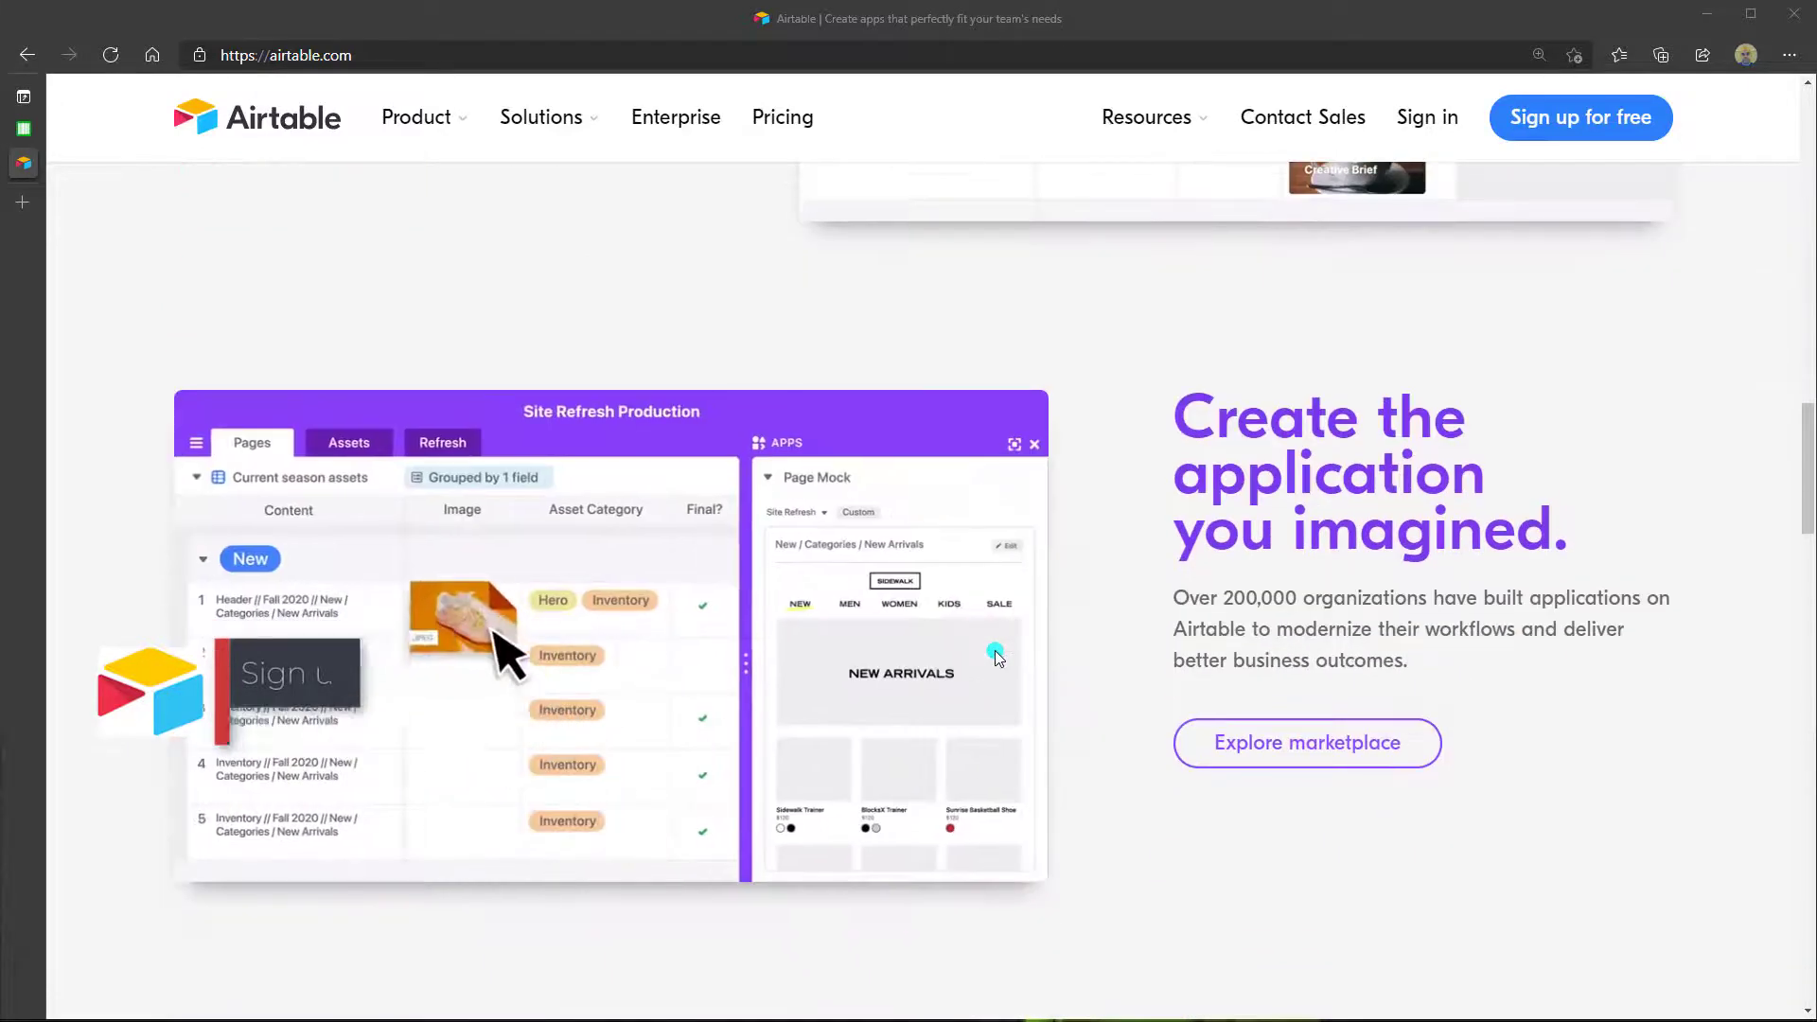
{"action": "scroll", "coordinate": [997, 655], "scroll_direction": "down", "scroll_amount": 3}
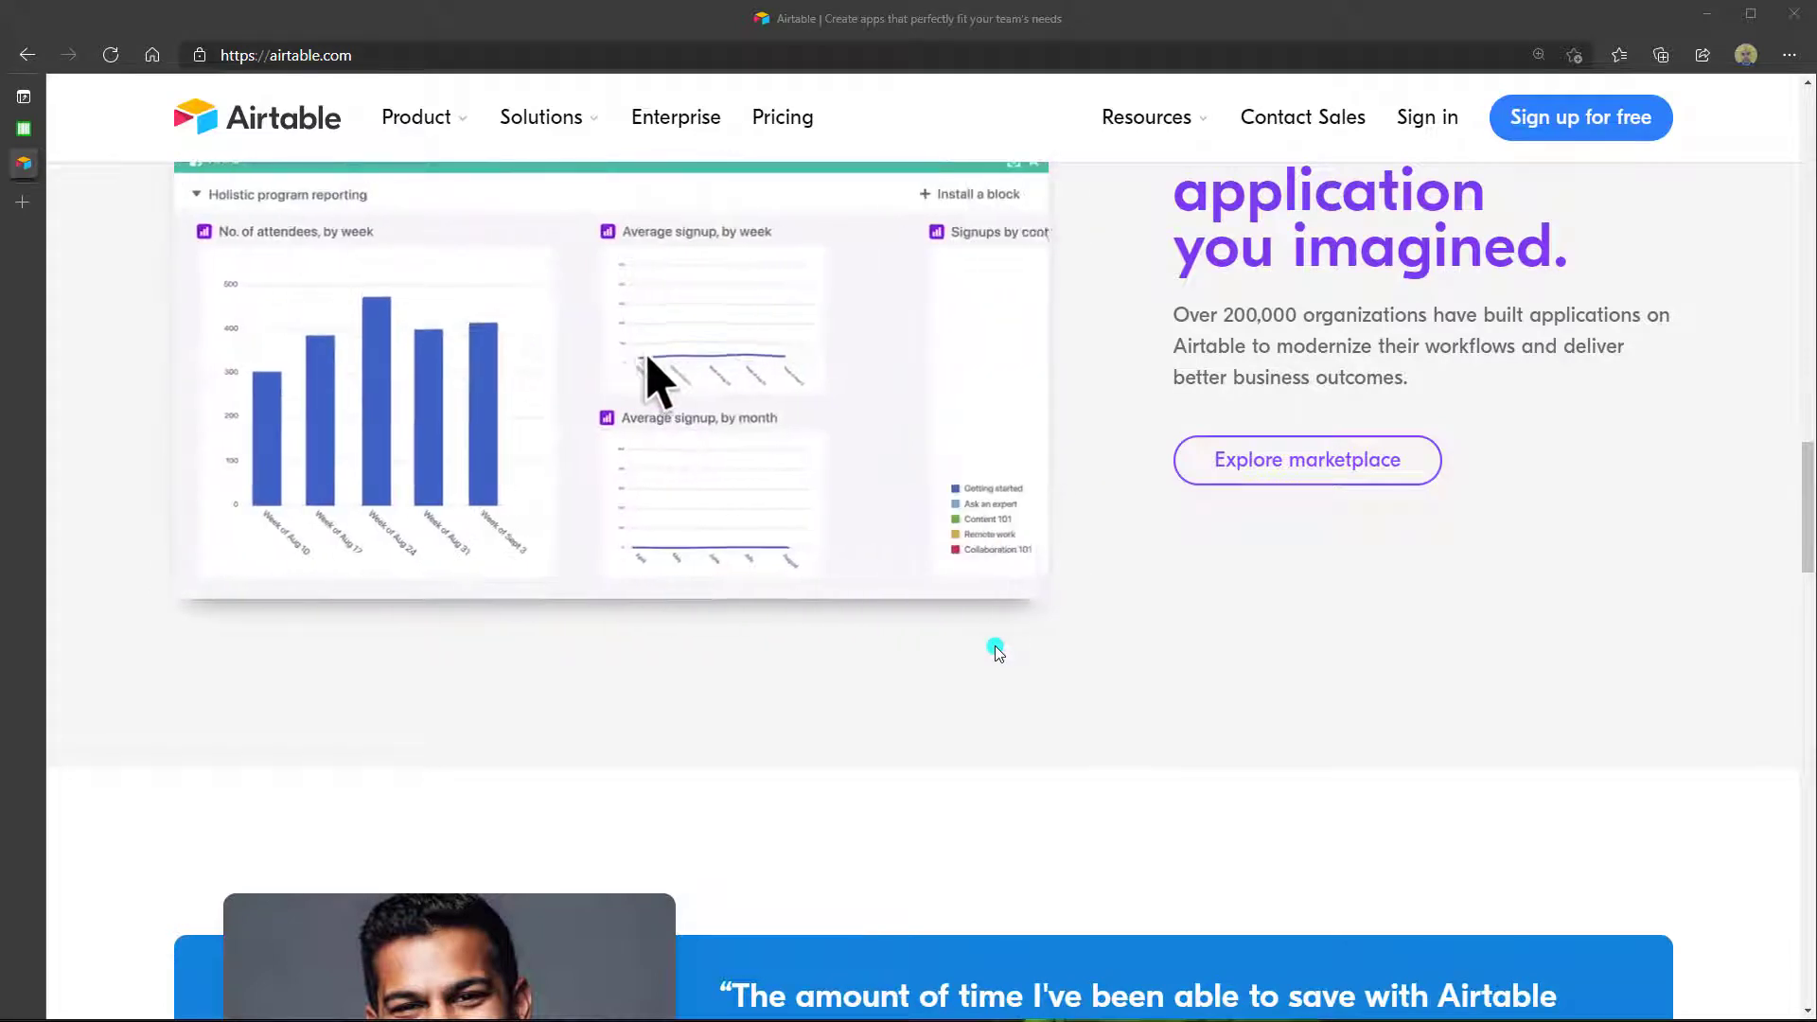
{"action": "scroll", "coordinate": [996, 651], "scroll_direction": "down", "scroll_amount": 3}
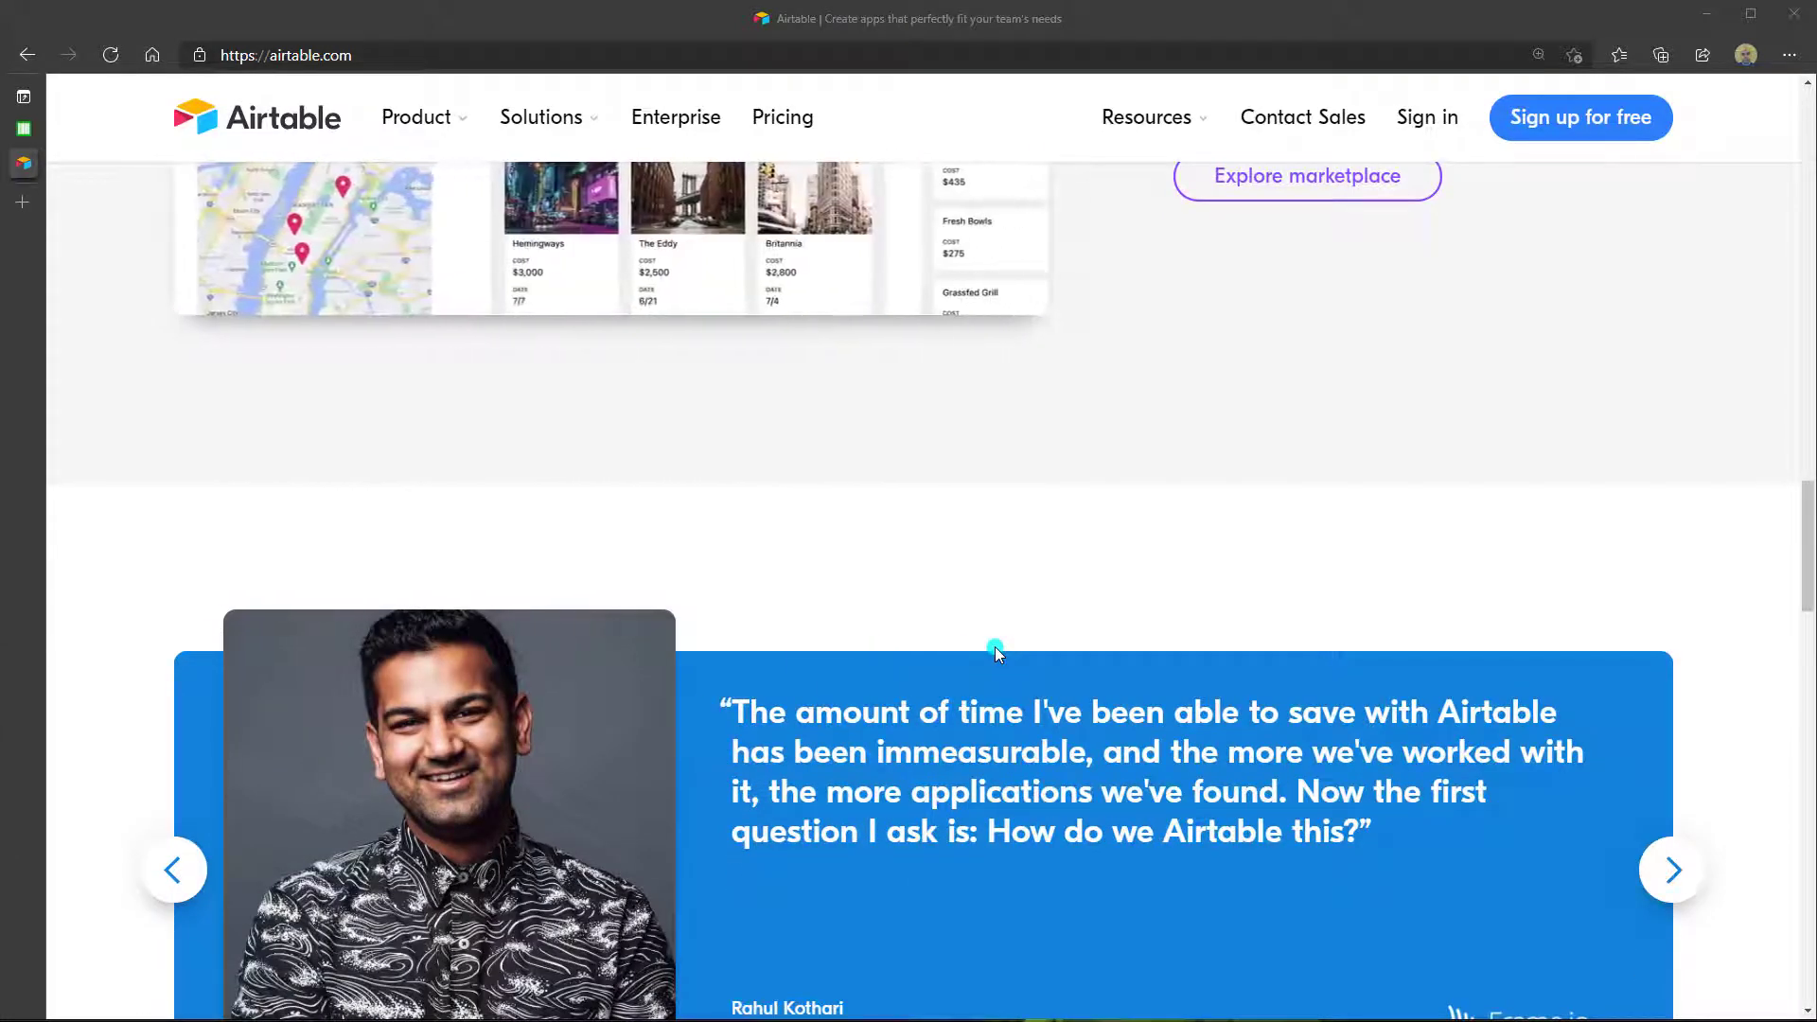
{"action": "scroll", "coordinate": [994, 646], "scroll_direction": "down", "scroll_amount": 5}
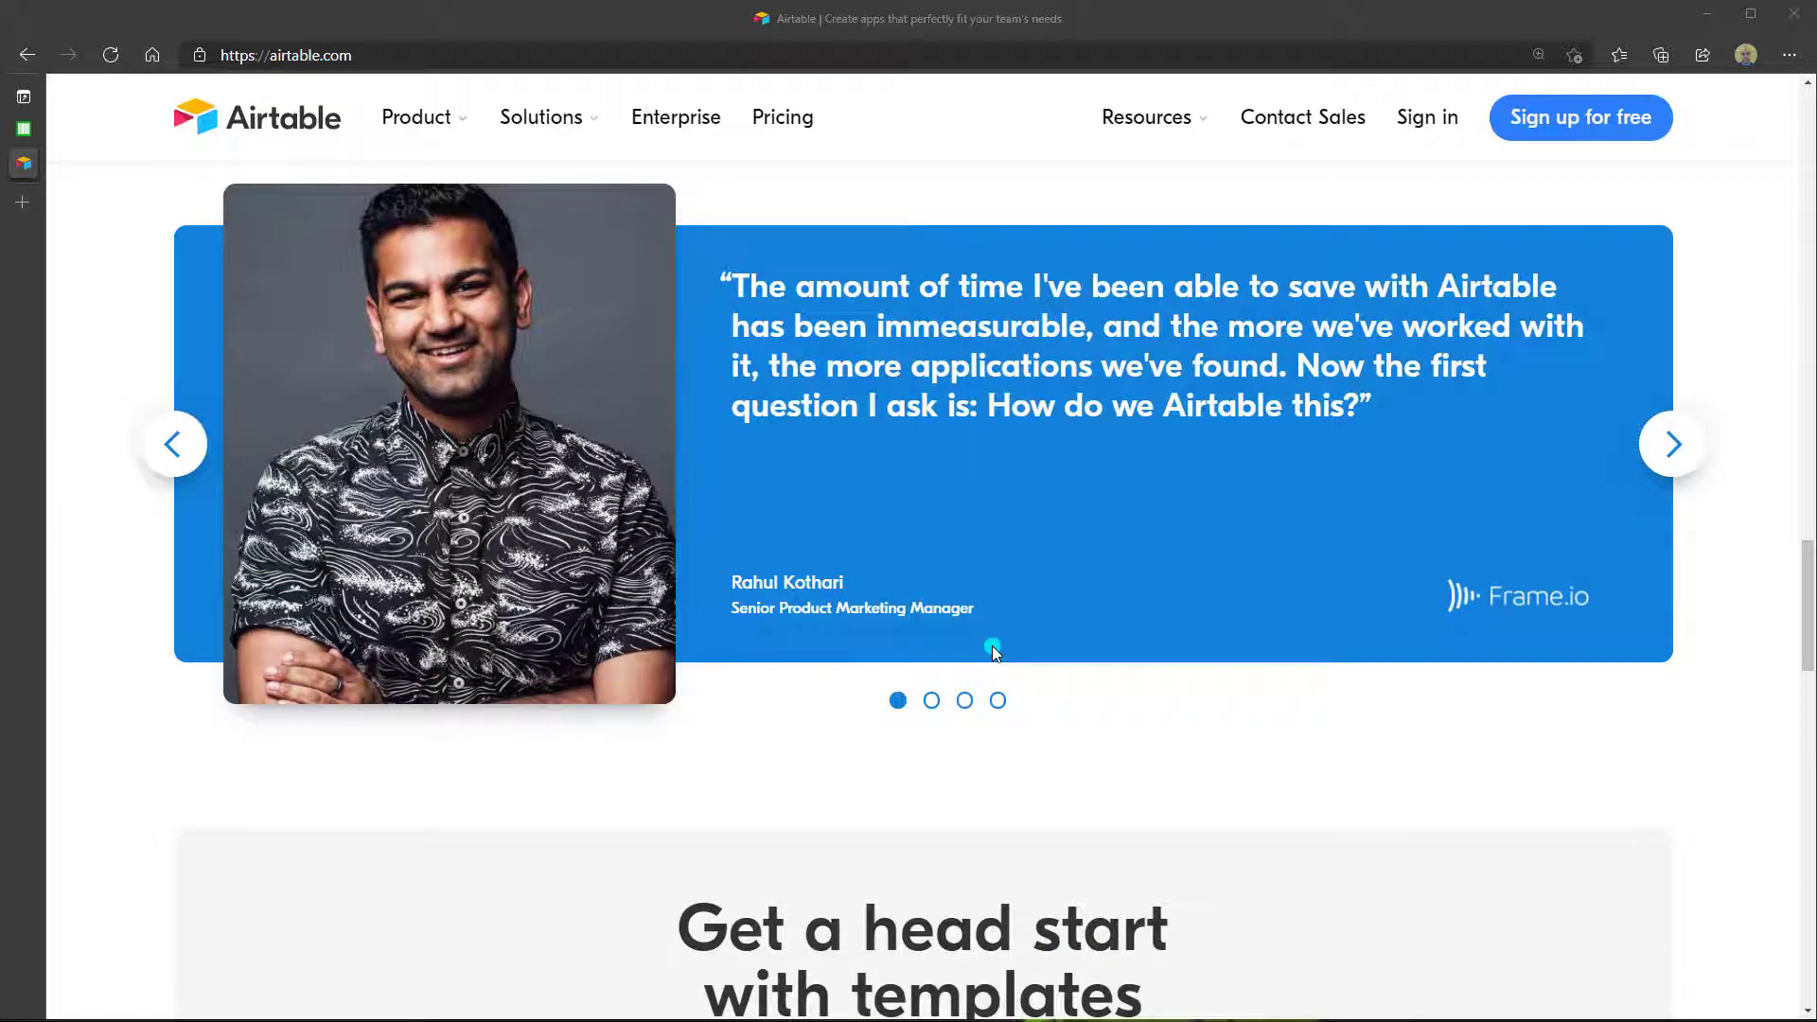
{"action": "scroll", "coordinate": [992, 646], "scroll_direction": "down", "scroll_amount": 3}
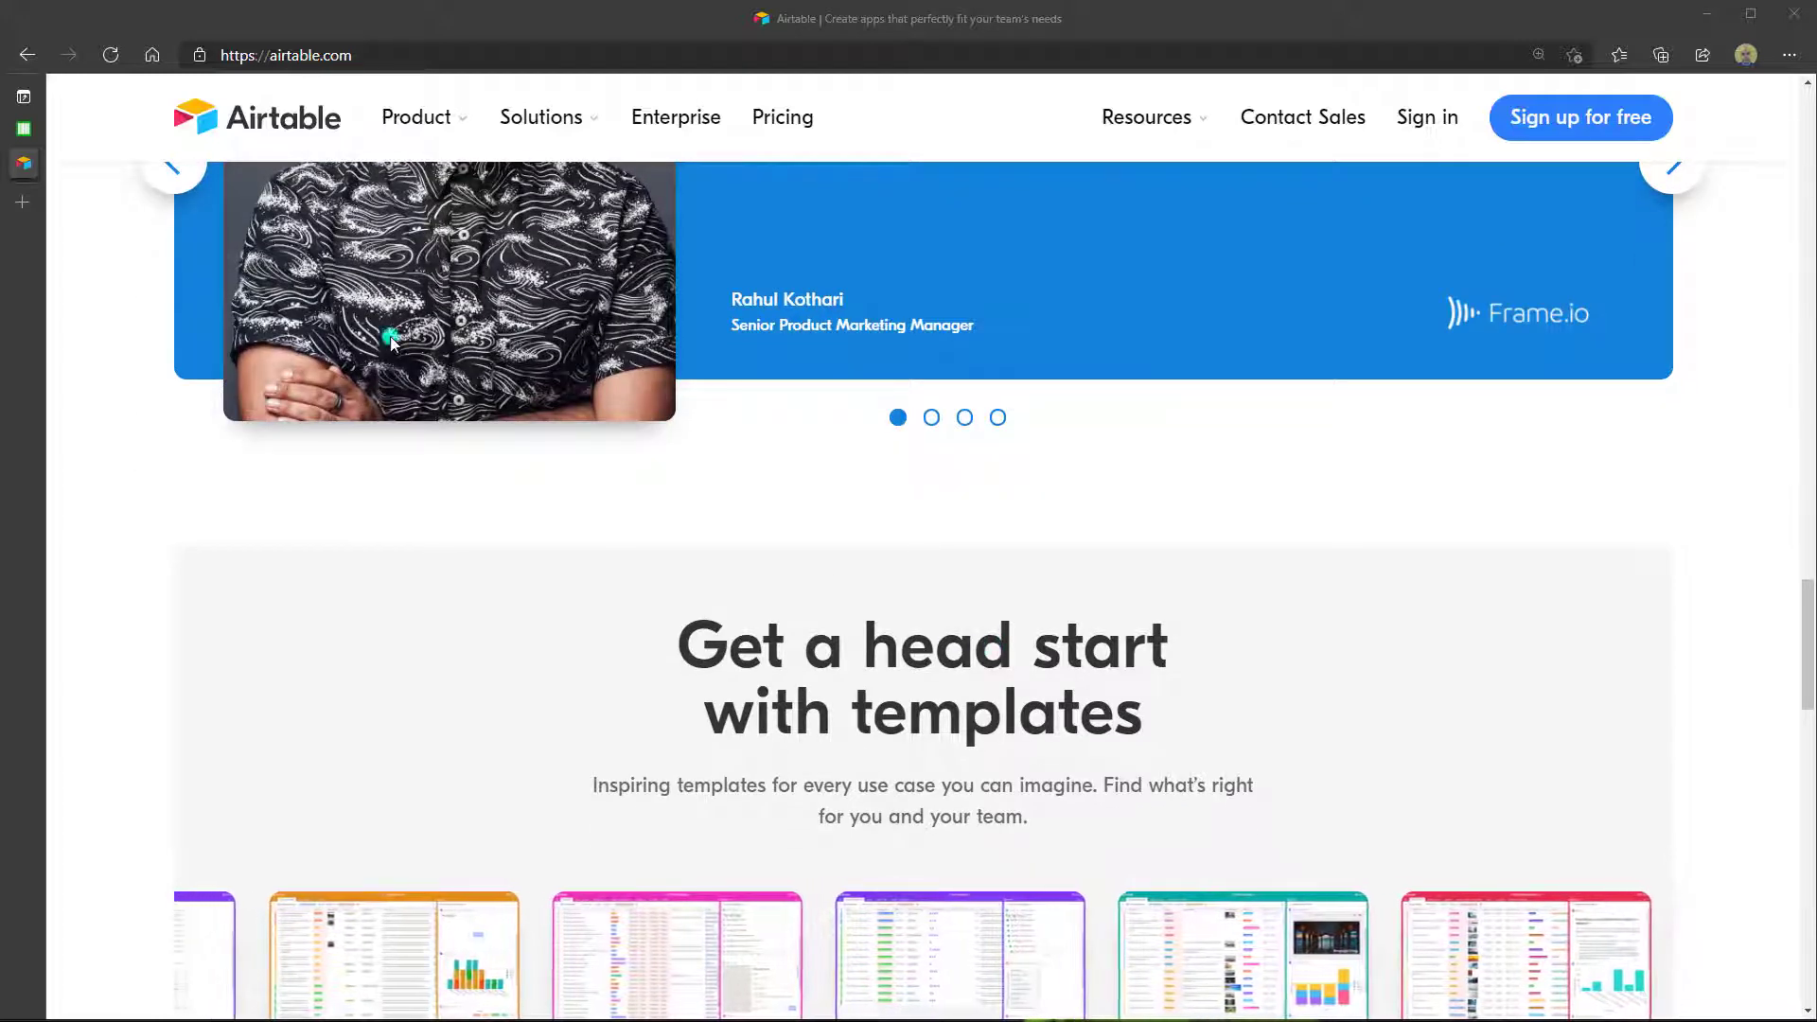
Step: Examine all the fields of the Program Tracker table in the Affiliate Tracker base, including Link and Notes
{"action": "left_click", "coordinate": [27, 130]}
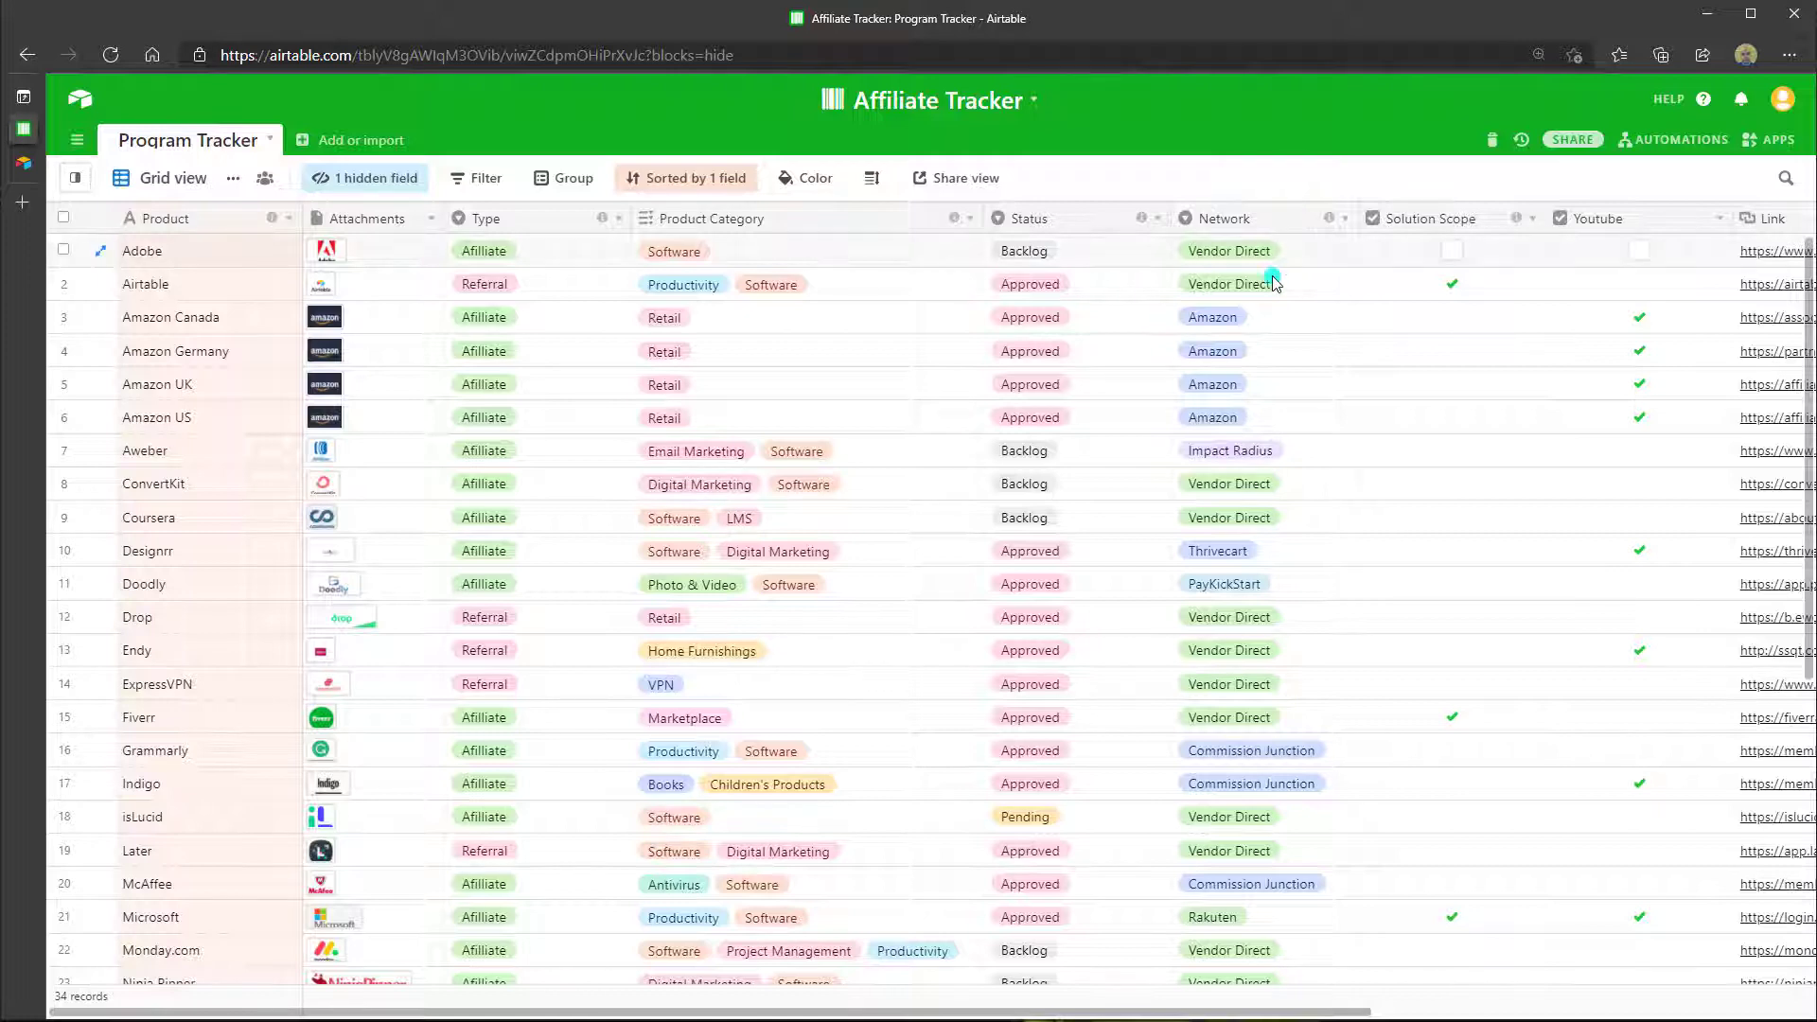
{"action": "left_click_drag", "start_coordinate": [1327, 1012], "coordinate": [1748, 1015]}
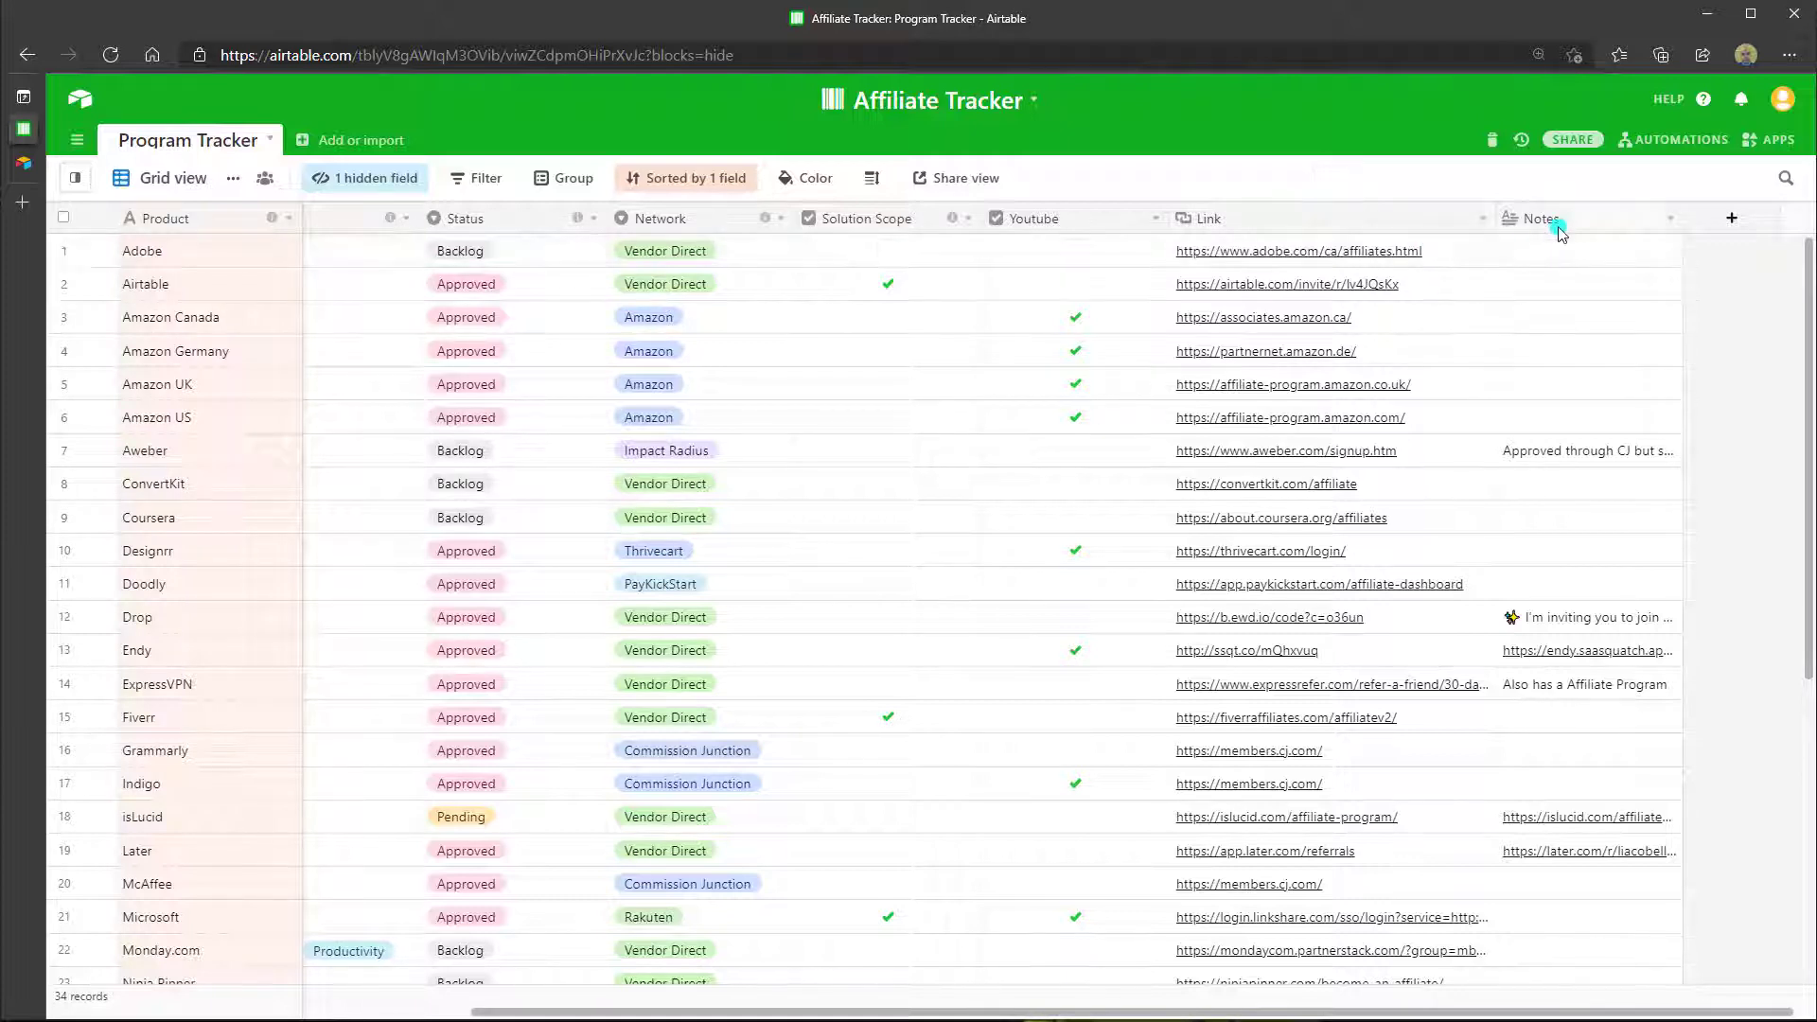
{"action": "left_click_drag", "start_coordinate": [1316, 1013], "coordinate": [690, 996]}
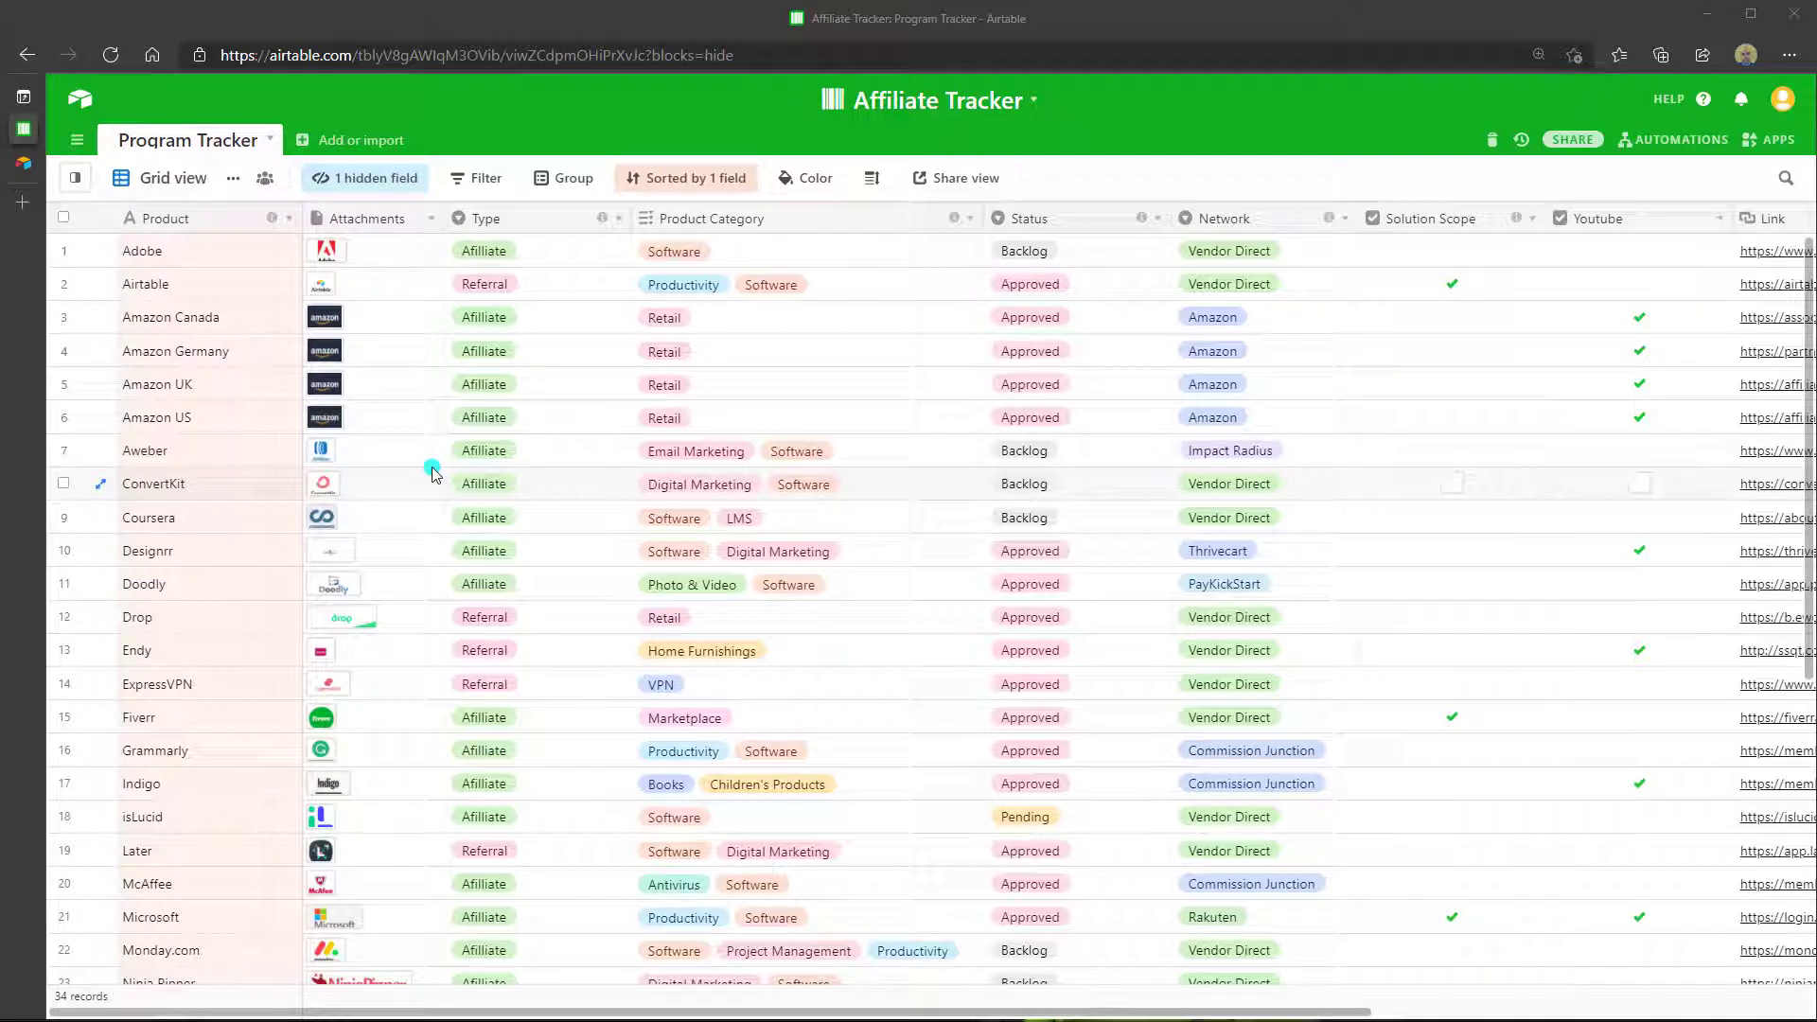
Step: Sign in from the Airtable home page and add a base from scratch to the Business Tracking workspace
{"action": "left_click", "coordinate": [32, 169]}
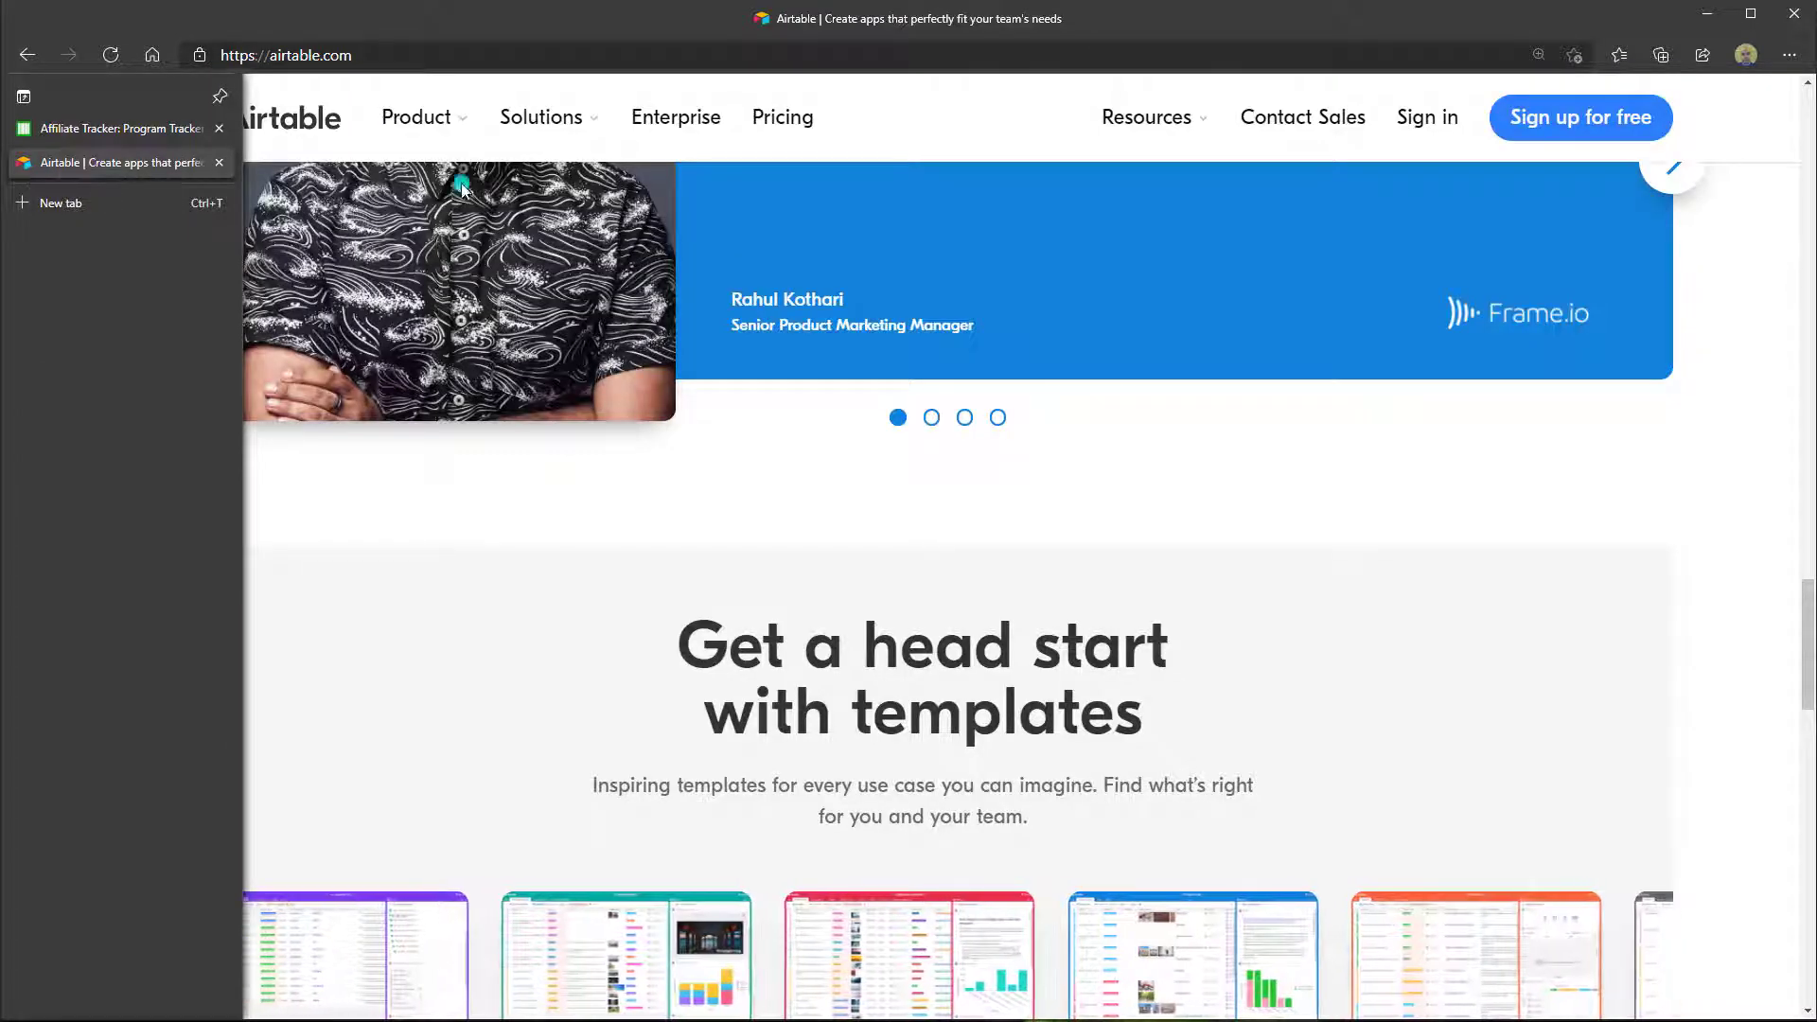
{"action": "left_click", "coordinate": [1404, 129]}
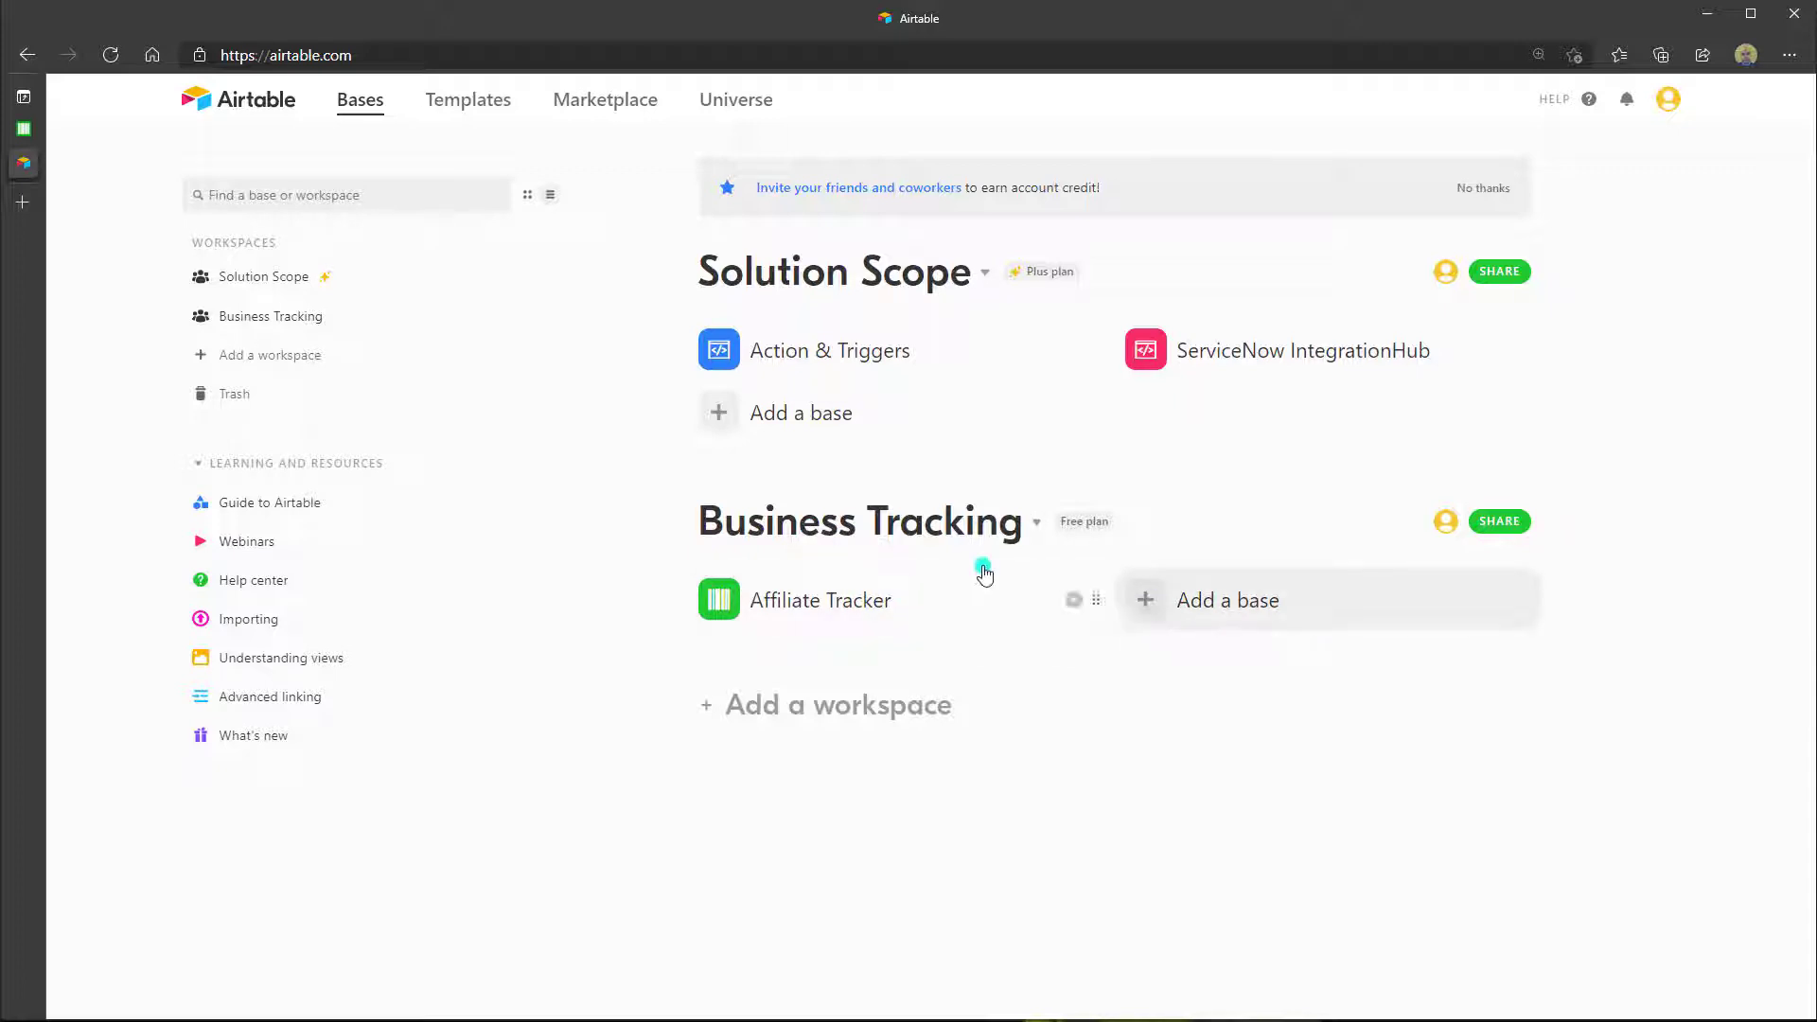
{"action": "left_click", "coordinate": [1147, 609]}
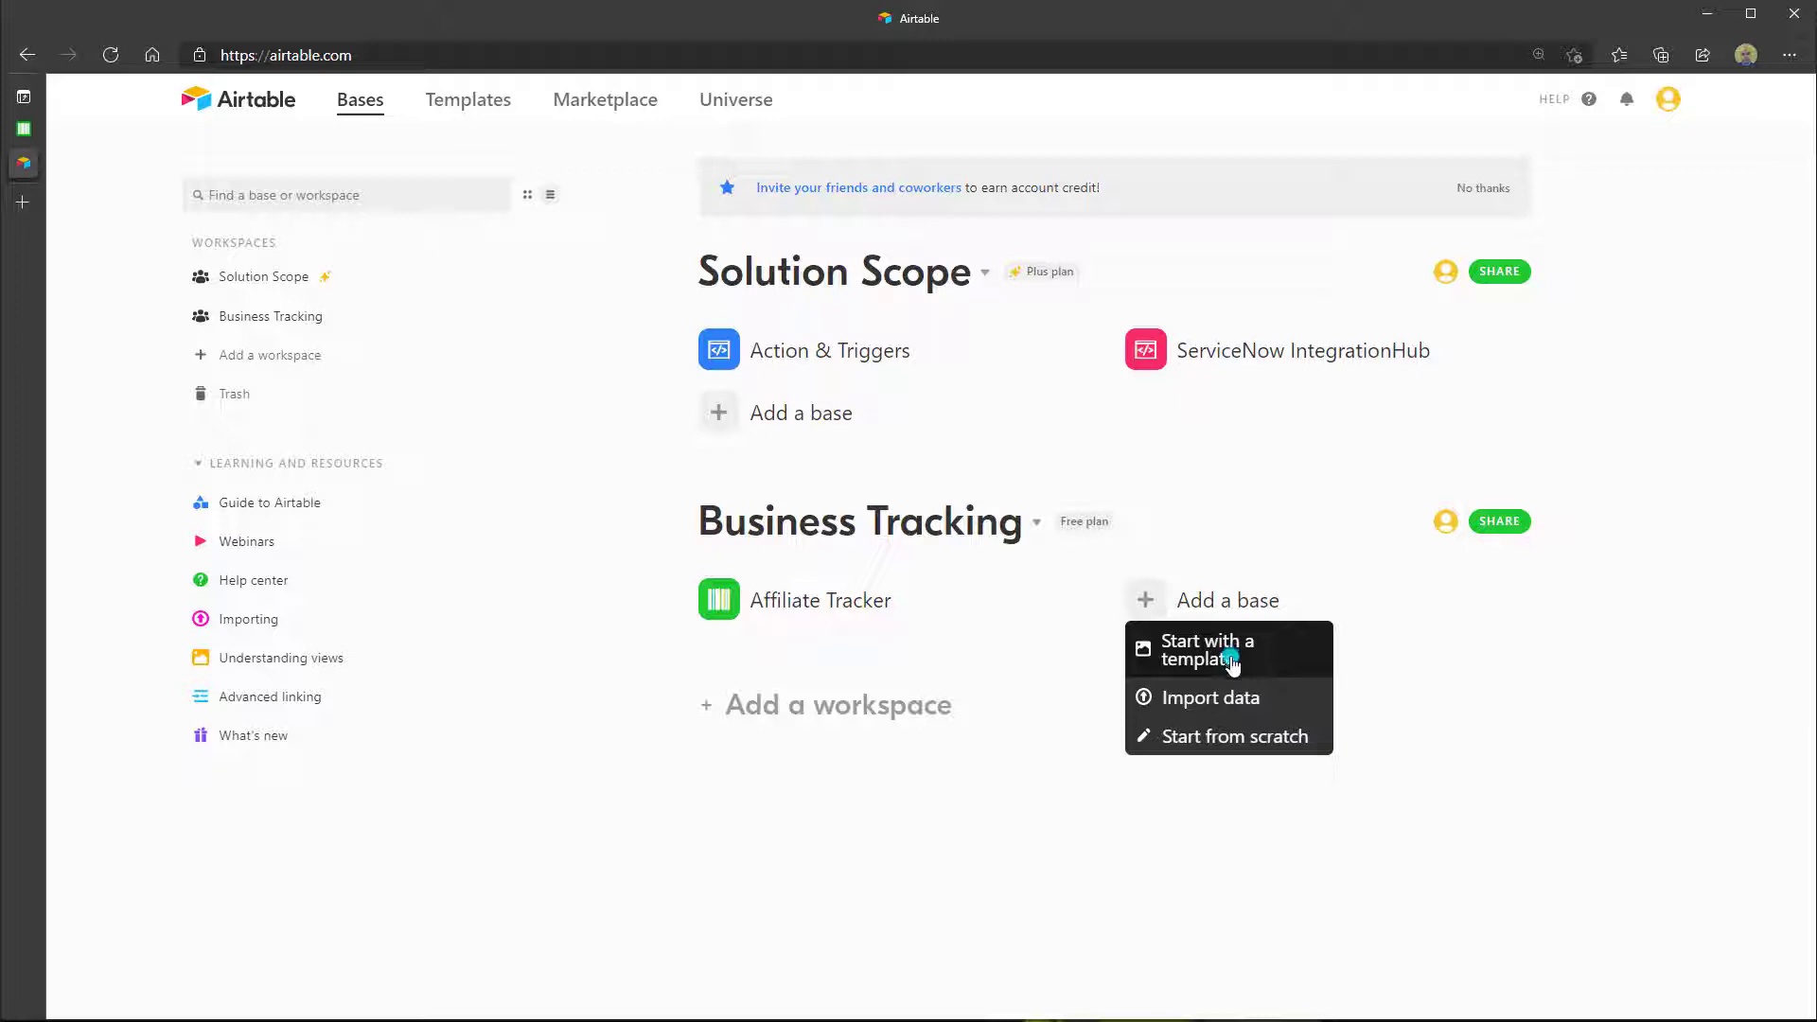
{"action": "left_click", "coordinate": [1268, 743]}
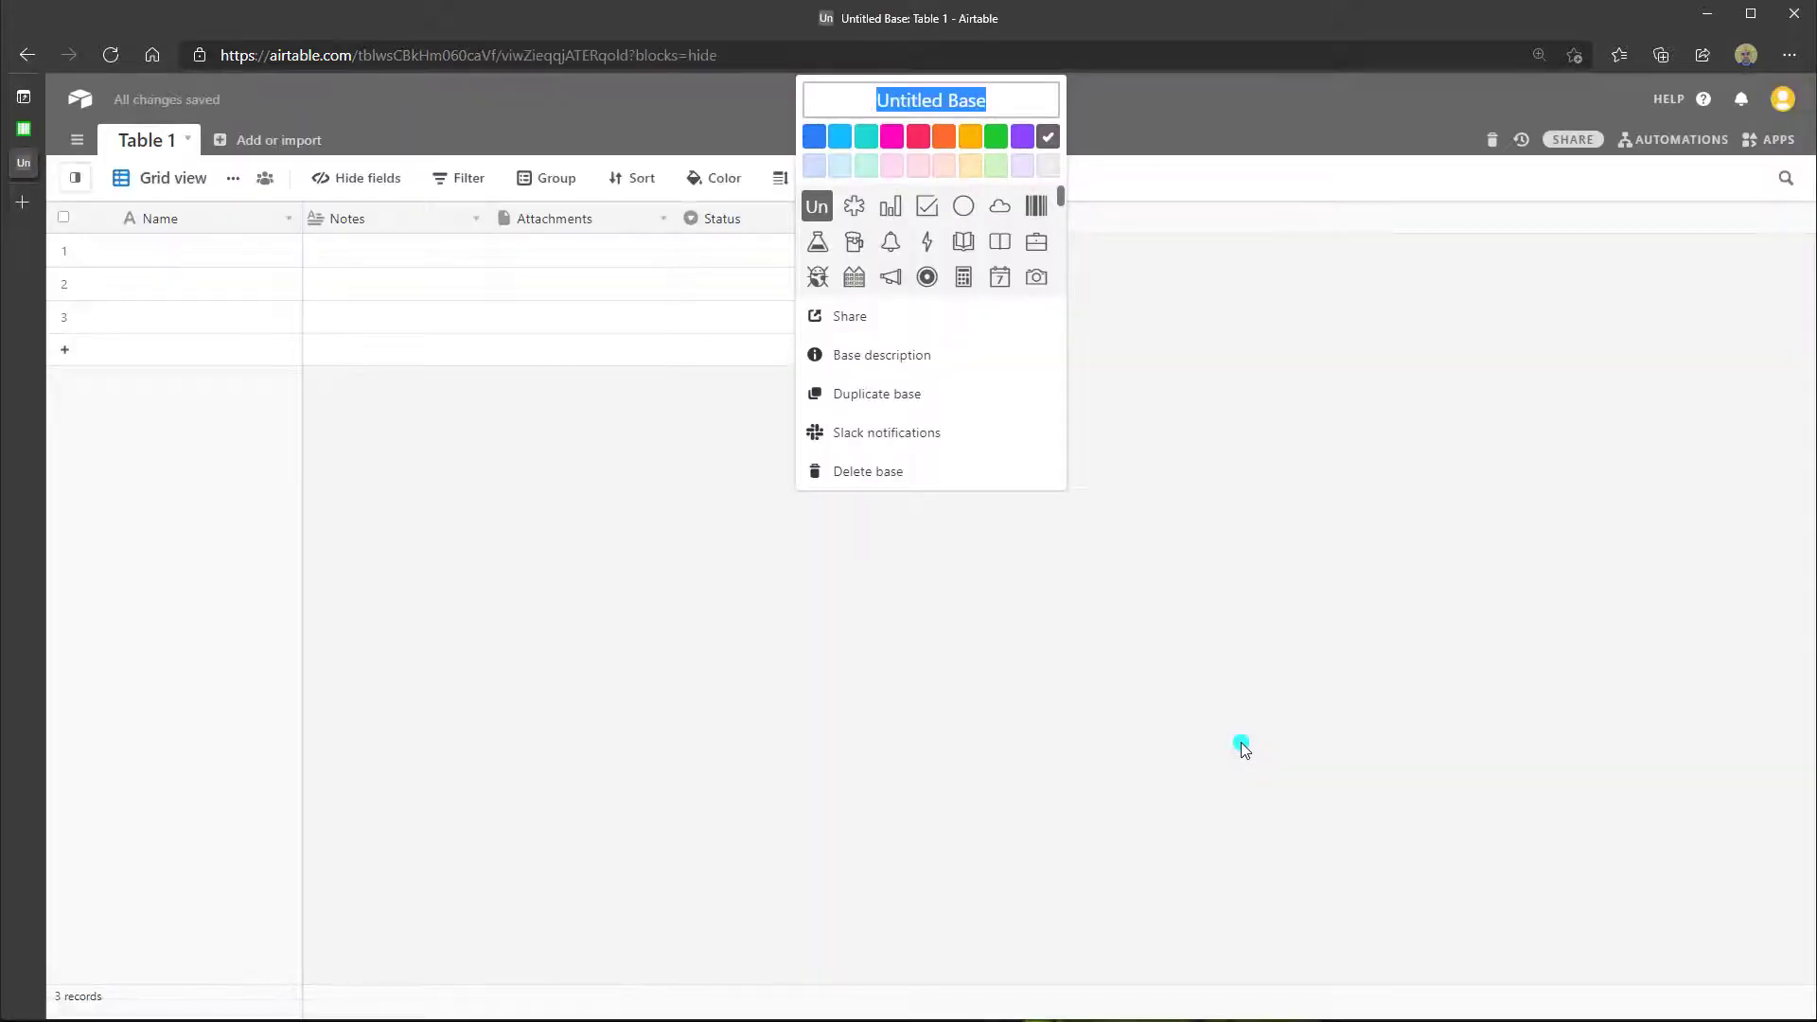
Step: Name the new base Affiliate
{"action": "type", "text": "Affilitat"}
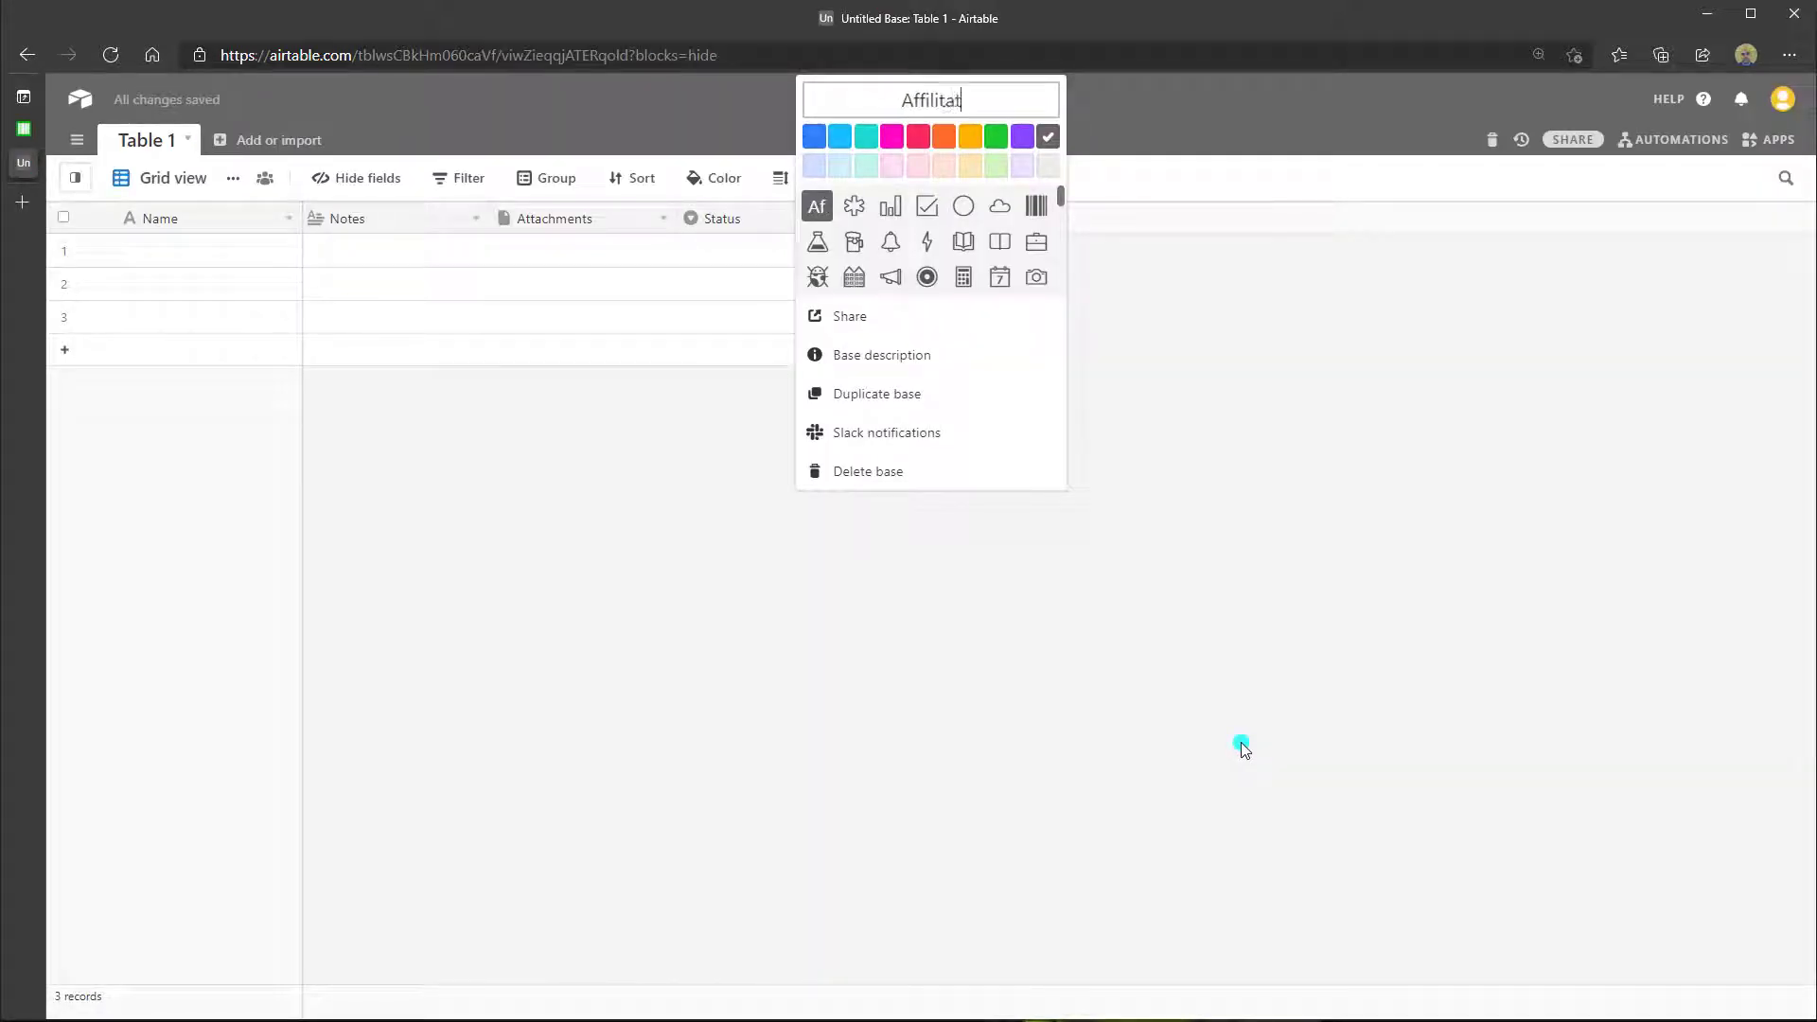
{"action": "key", "text": "BackSpace"}
{"action": "key", "text": "BackSpace"}
{"action": "key", "text": "BackSpace"}
{"action": "type", "text": "ate"}
{"action": "key", "text": "Return"}
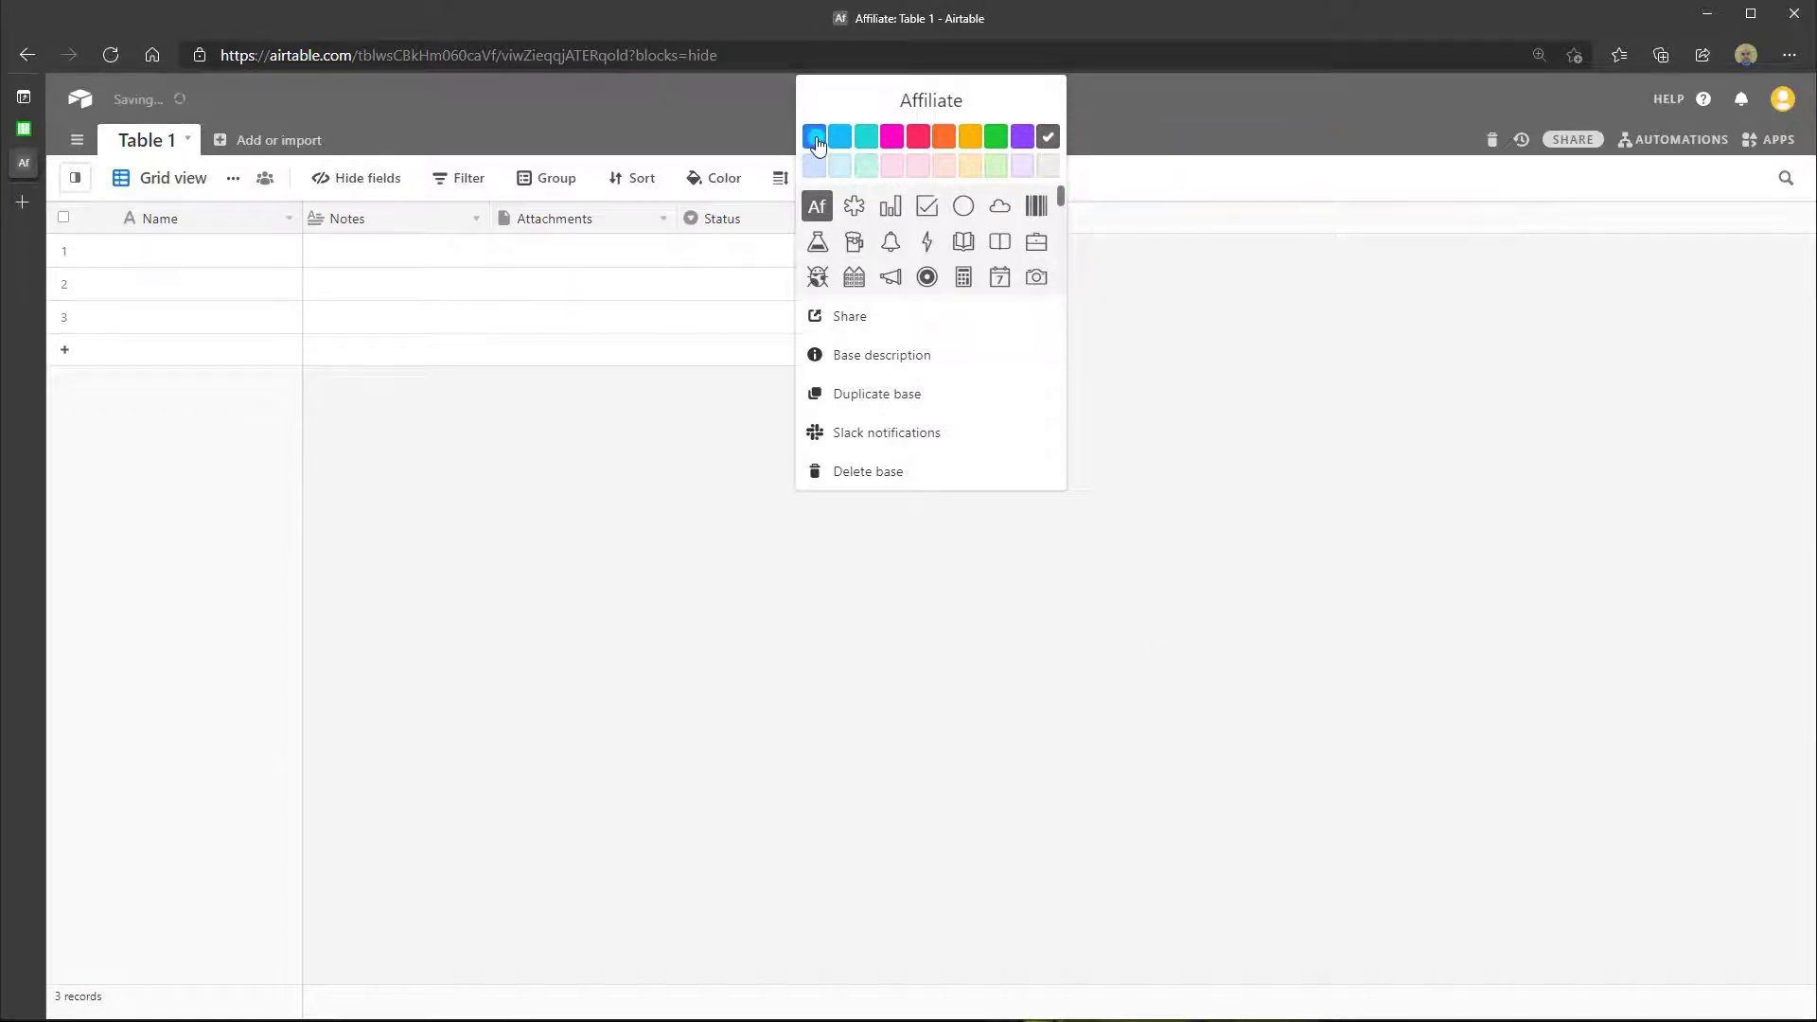
Step: Give the Affiliate base the blue color and the calculator icon
{"action": "left_click", "coordinate": [816, 142]}
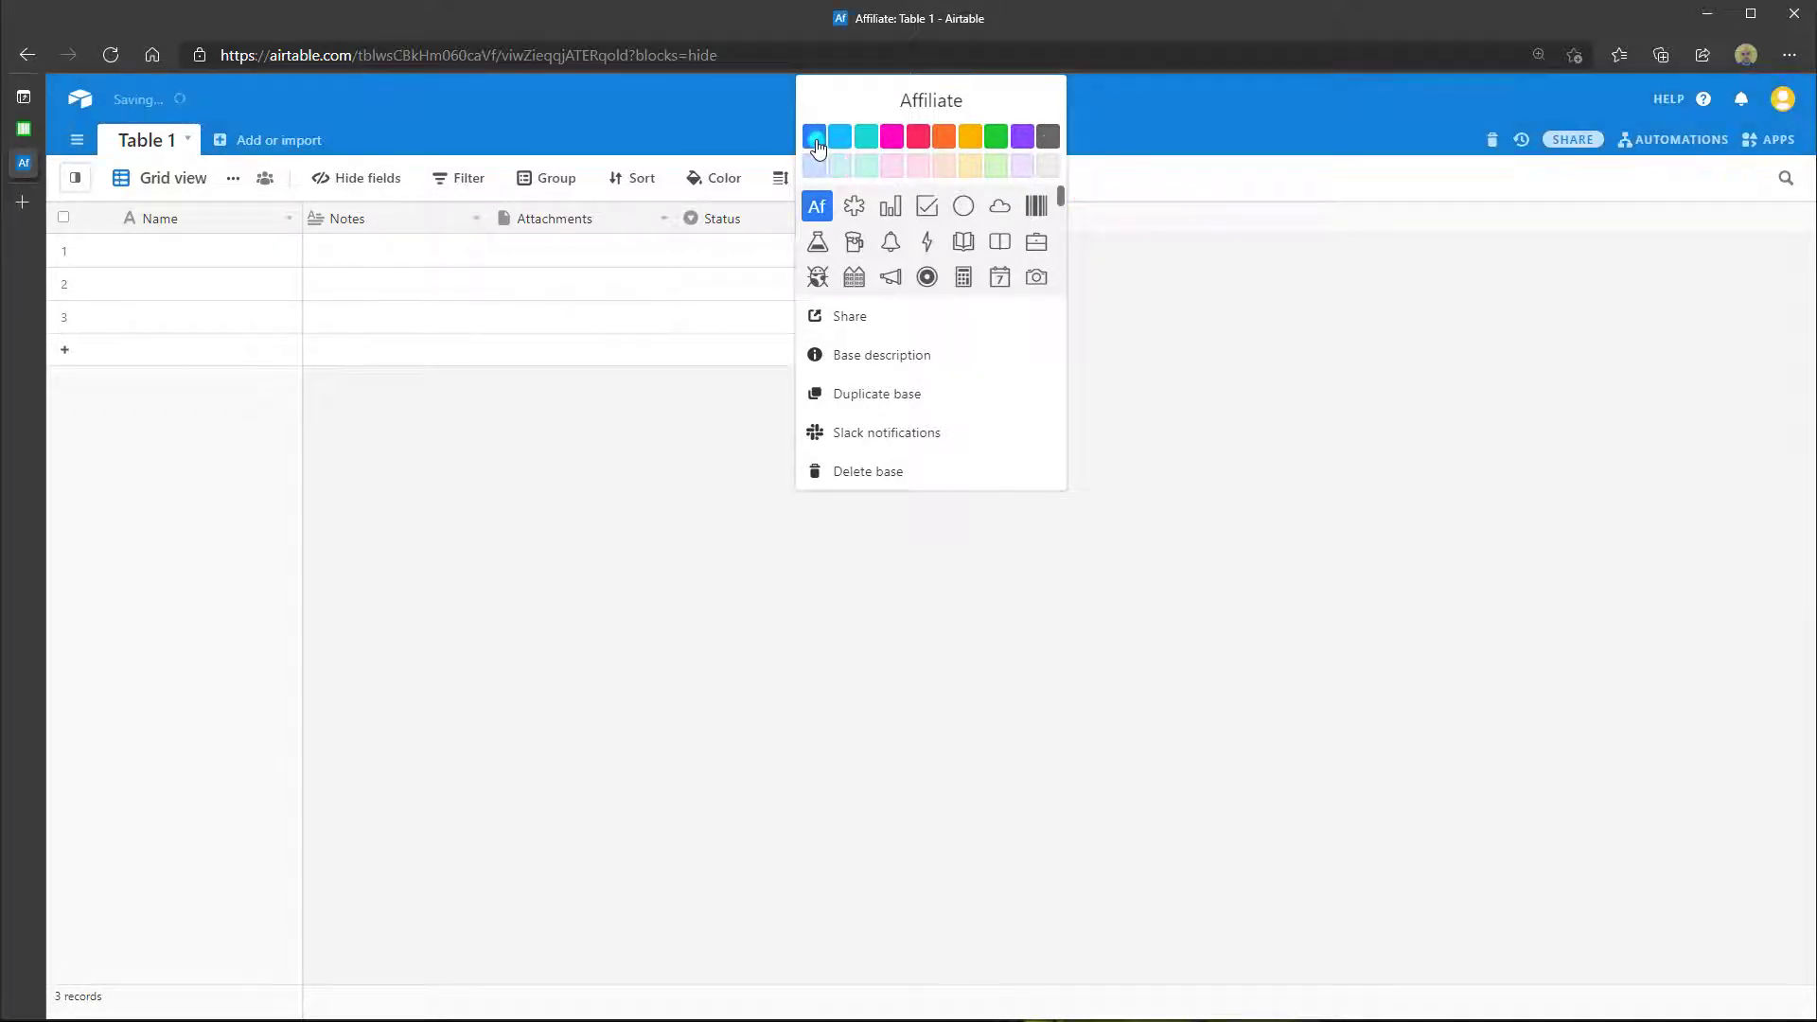
{"action": "left_click", "coordinate": [961, 283]}
{"action": "left_click", "coordinate": [1260, 437]}
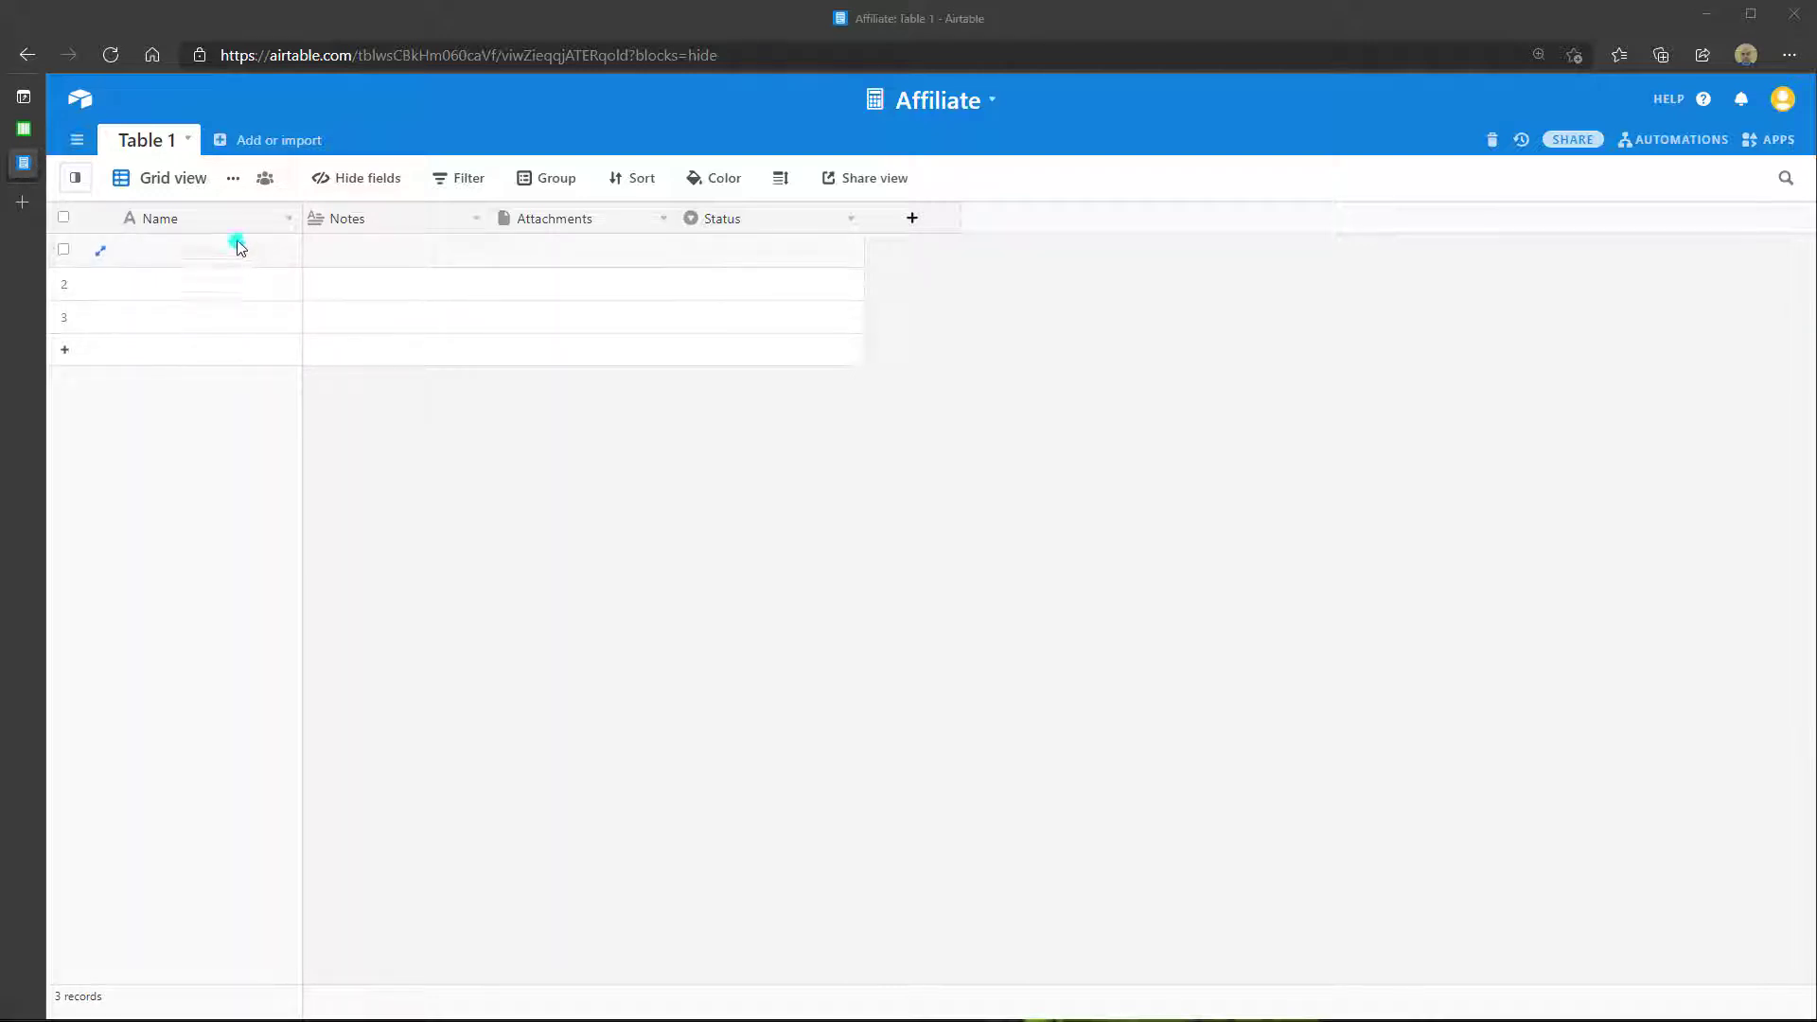
Step: Rename the table's primary field Name as Product
{"action": "left_click", "coordinate": [287, 223]}
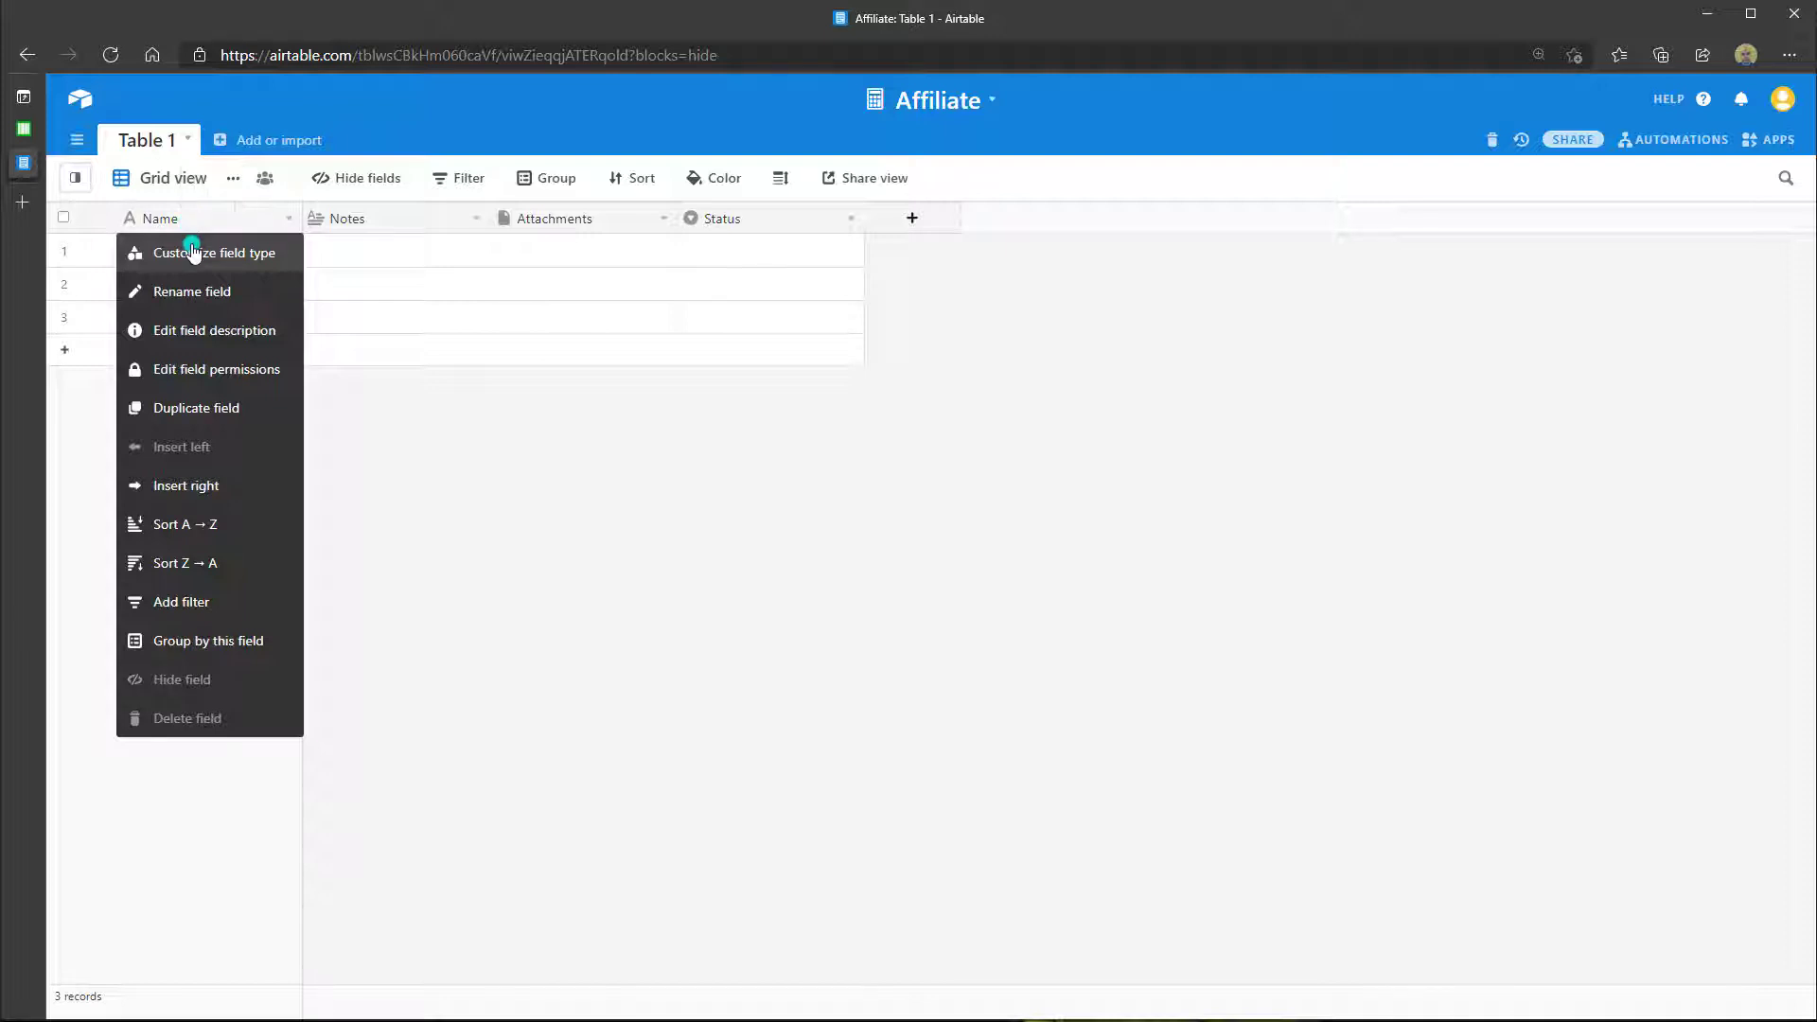
{"action": "left_click", "coordinate": [193, 294]}
{"action": "type", "text": "P"}
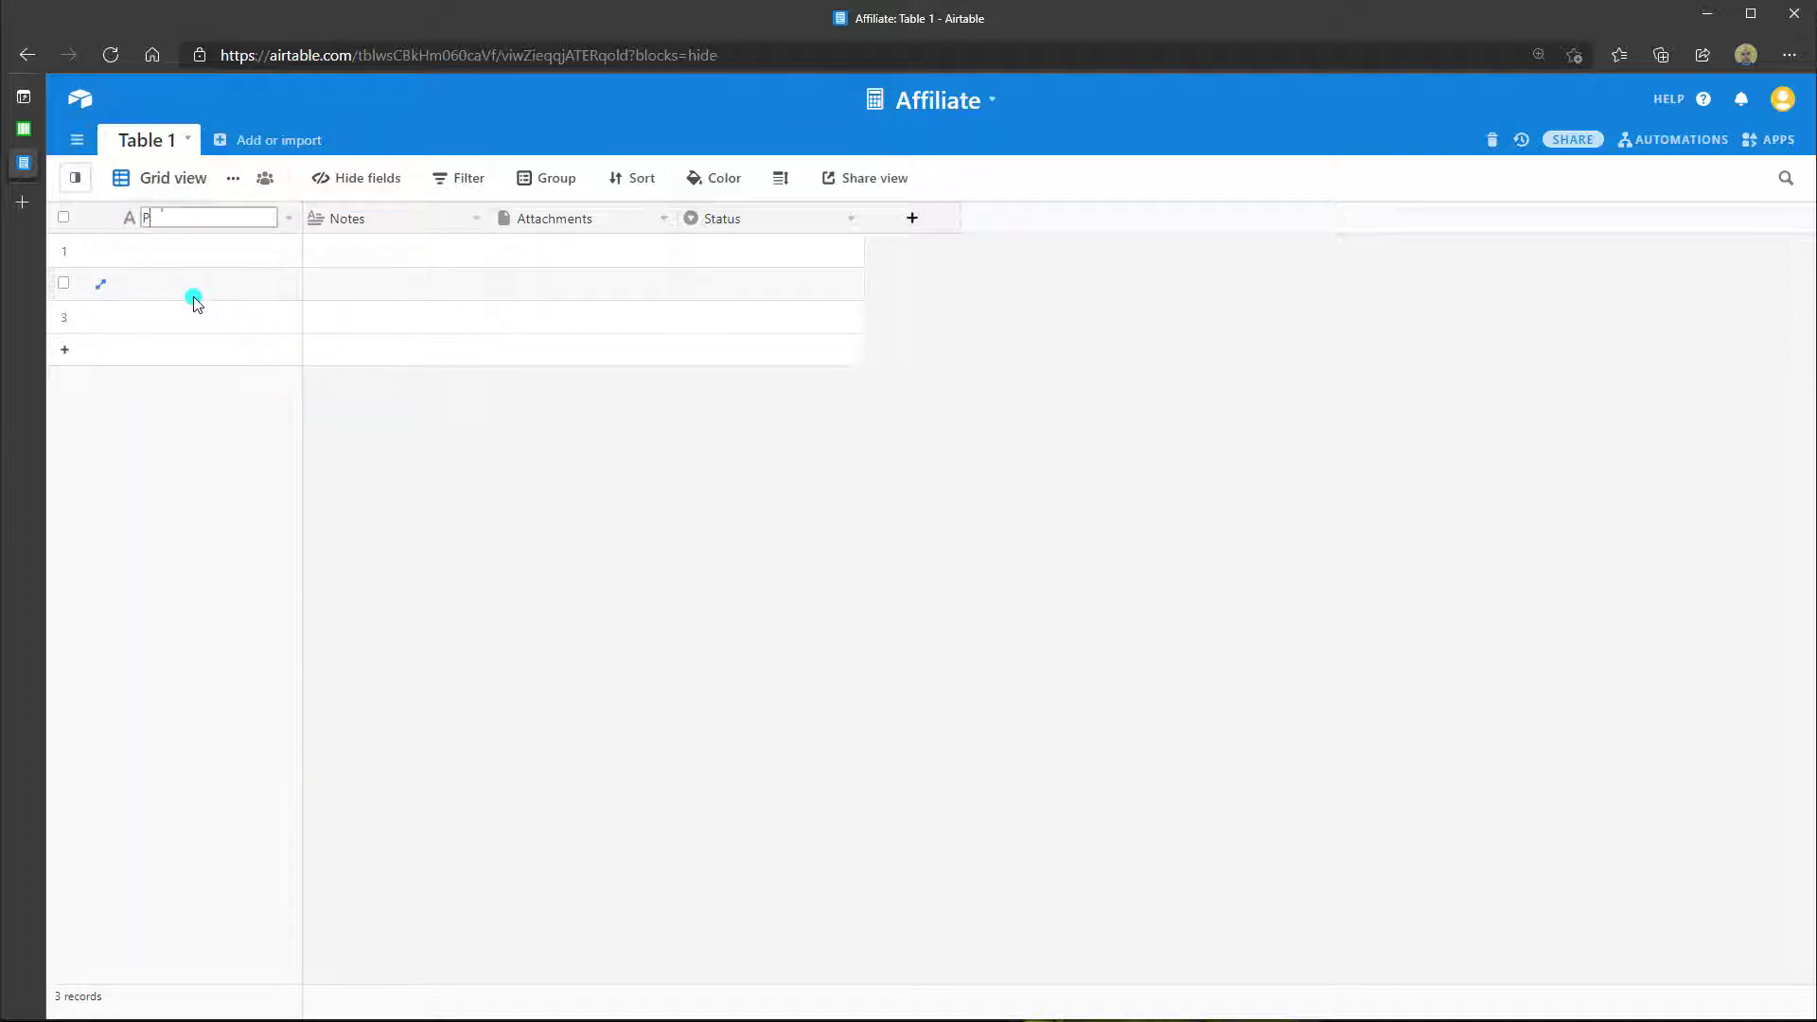
{"action": "type", "text": "roduct"}
{"action": "key", "text": "Return"}
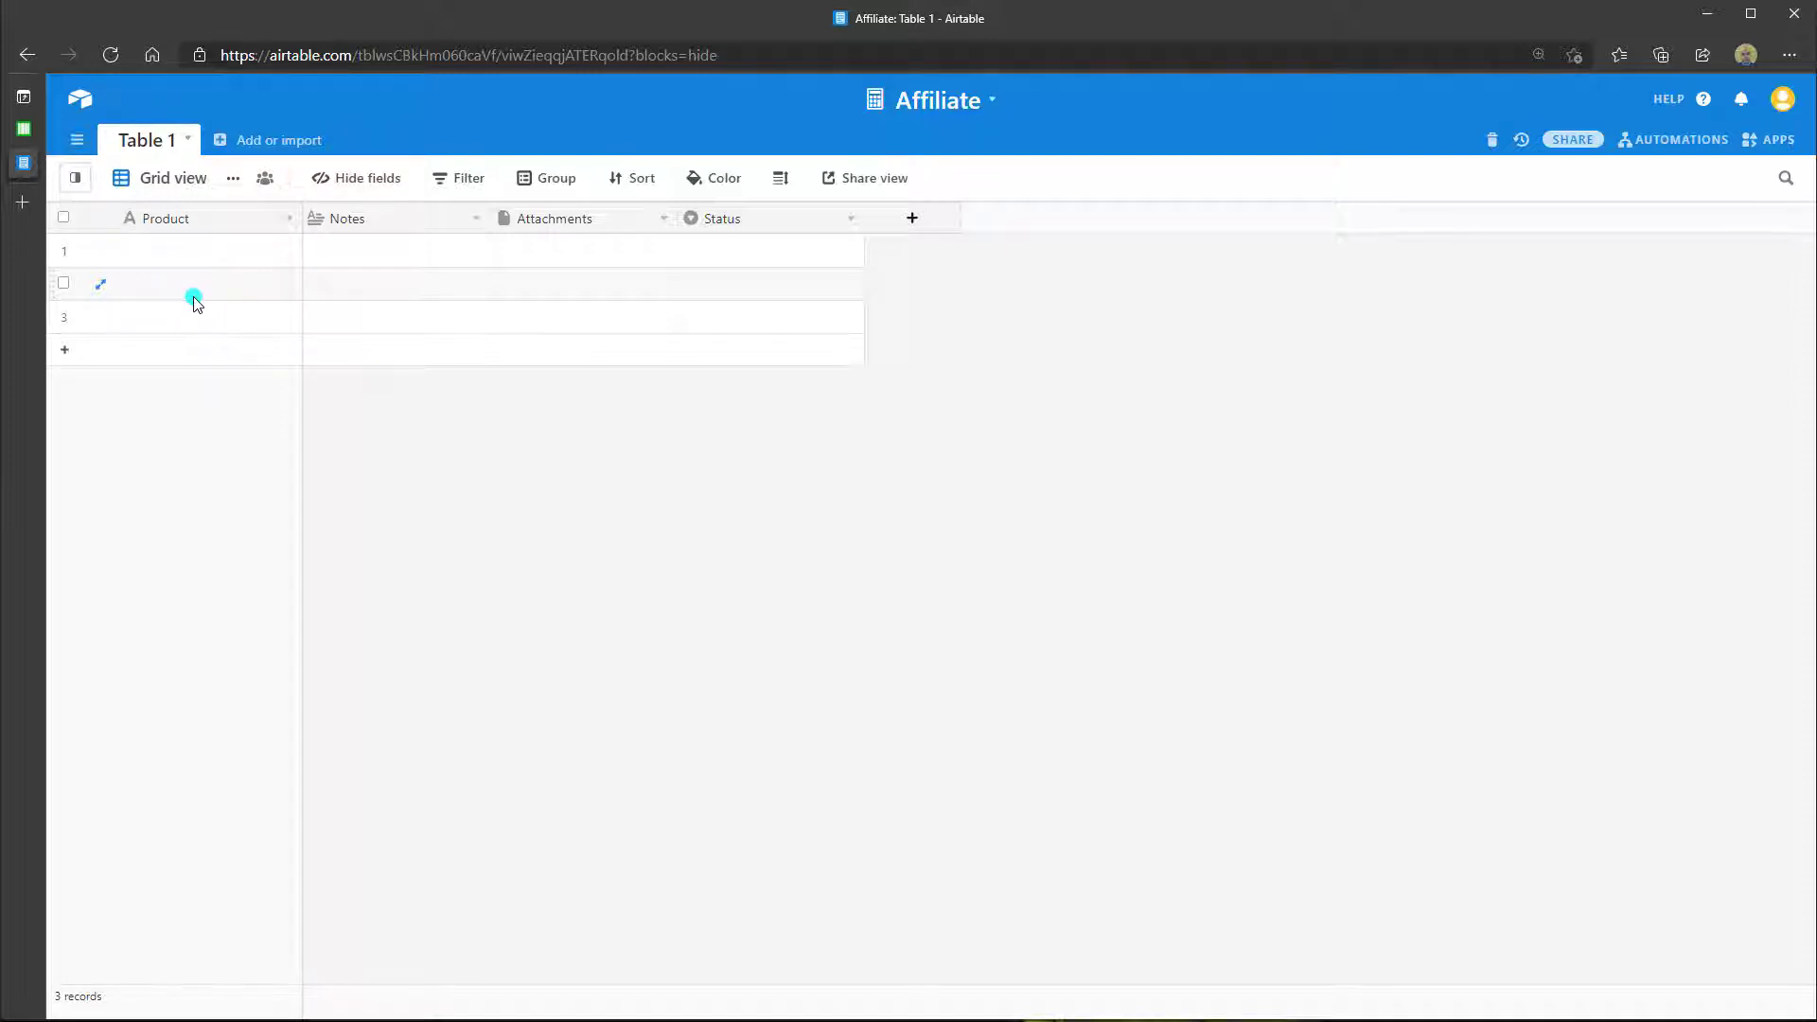
Step: Create a single select field named Type with the options Affiliate and Referral, and place it directly after the Product field
{"action": "left_click", "coordinate": [915, 220]}
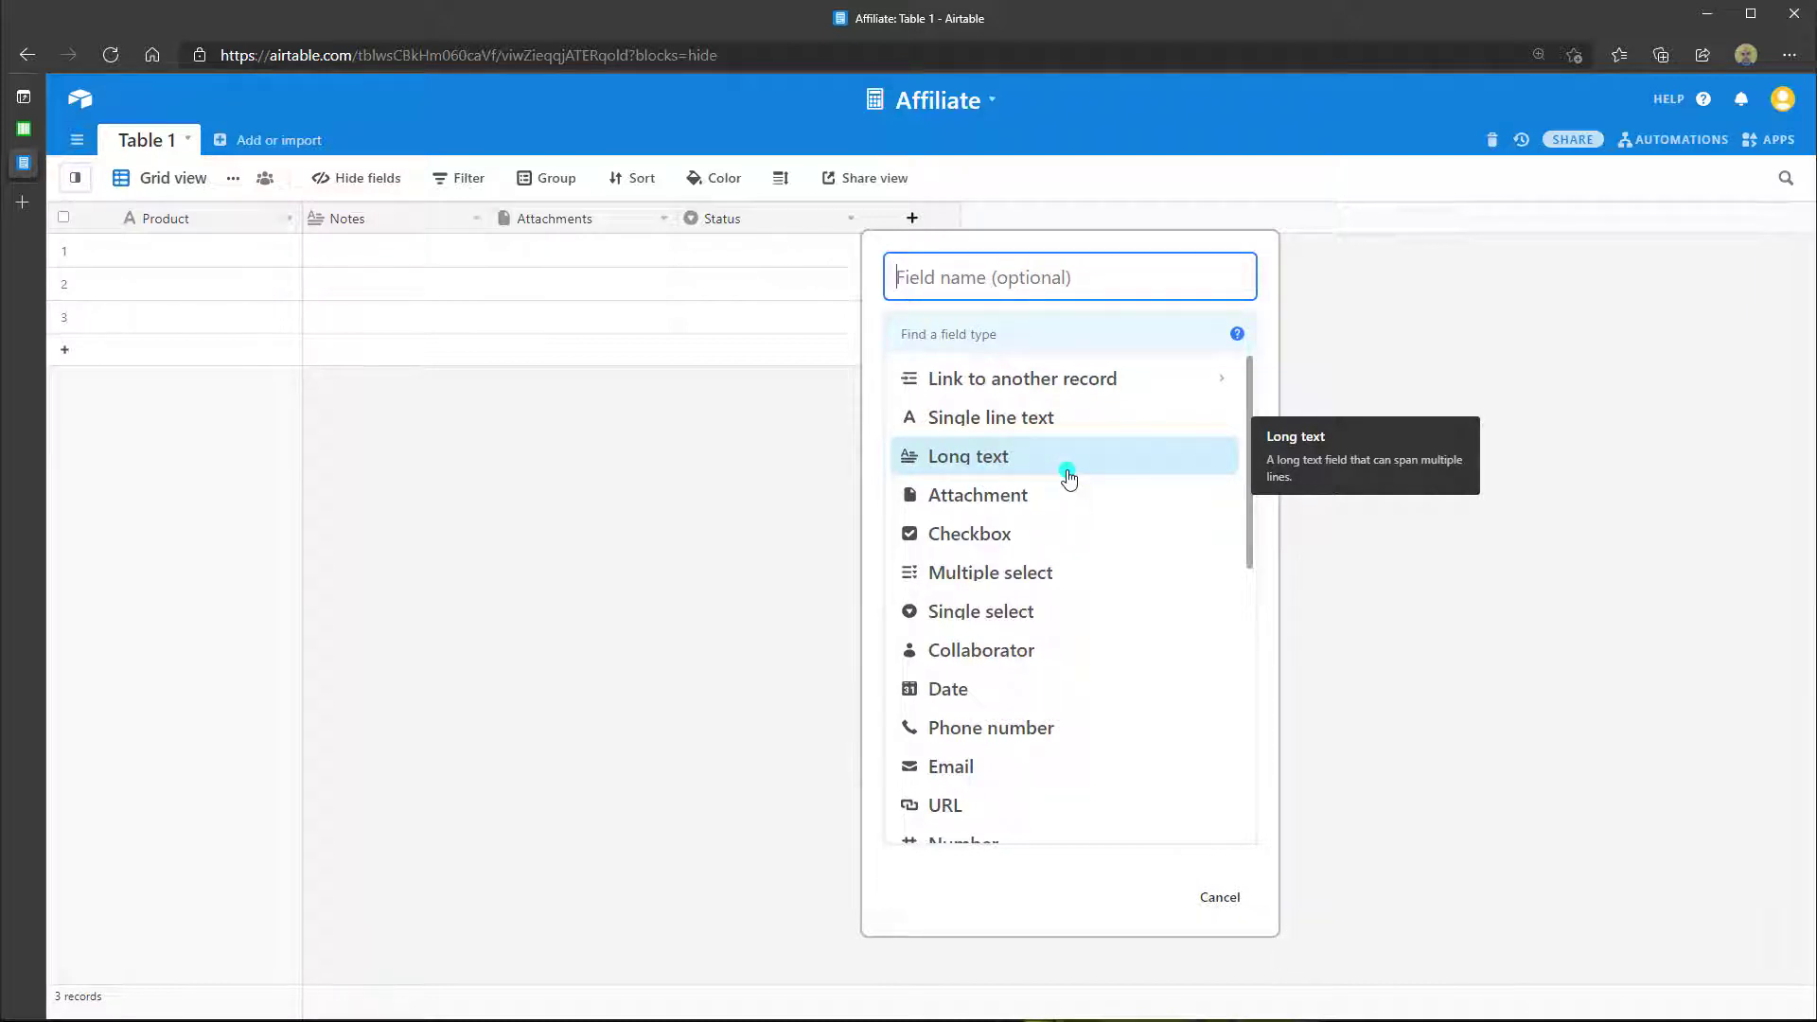
{"action": "left_click", "coordinate": [1034, 613]}
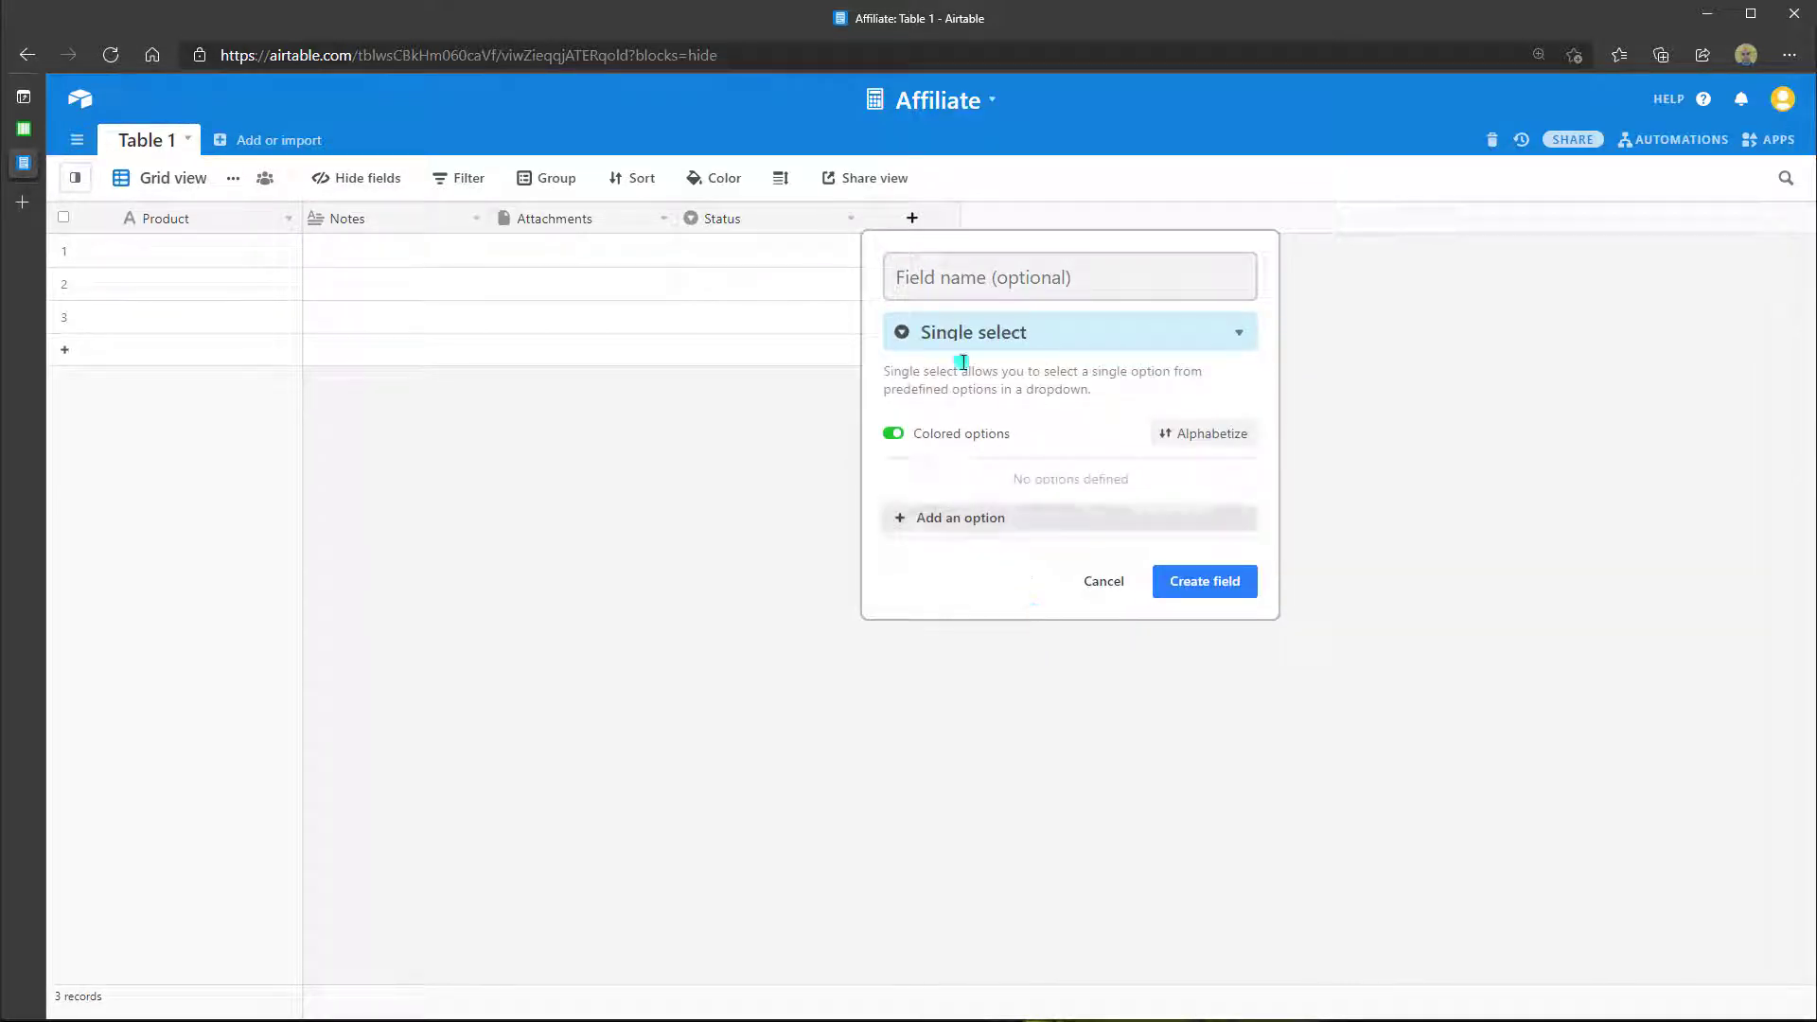
{"action": "left_click", "coordinate": [918, 271]}
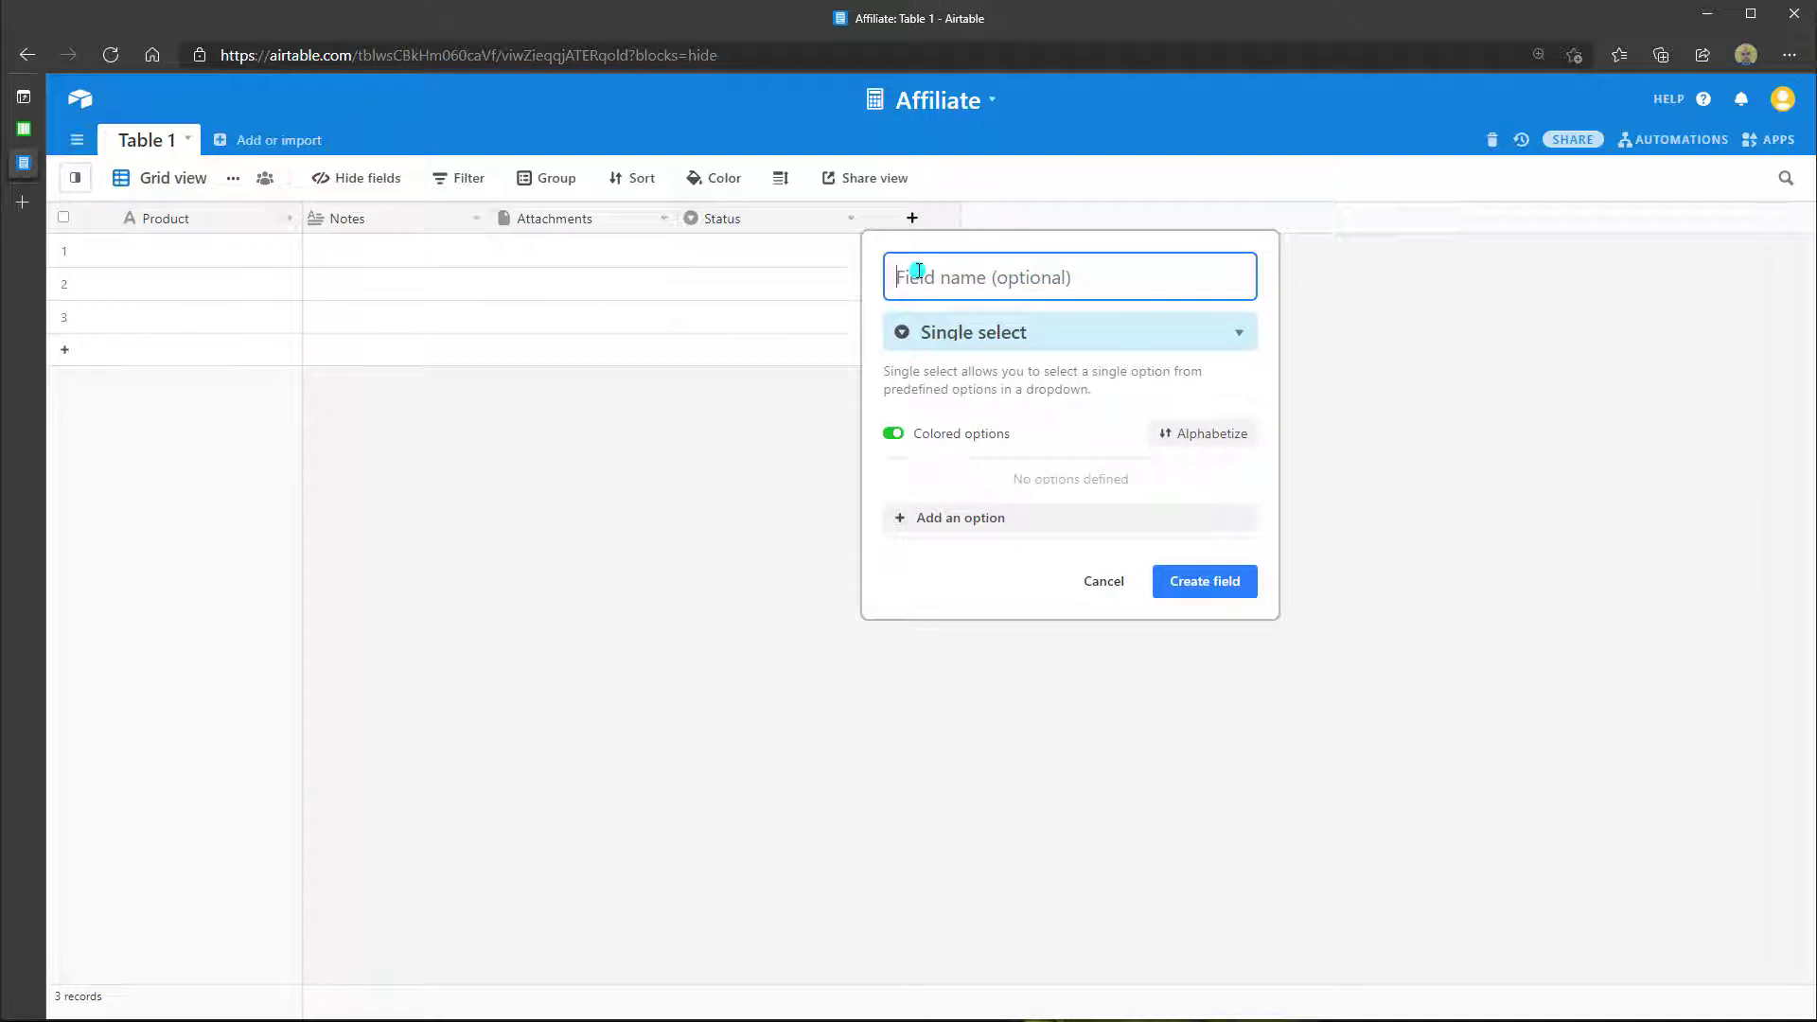
{"action": "type", "text": "Type"}
{"action": "left_click", "coordinate": [972, 526]}
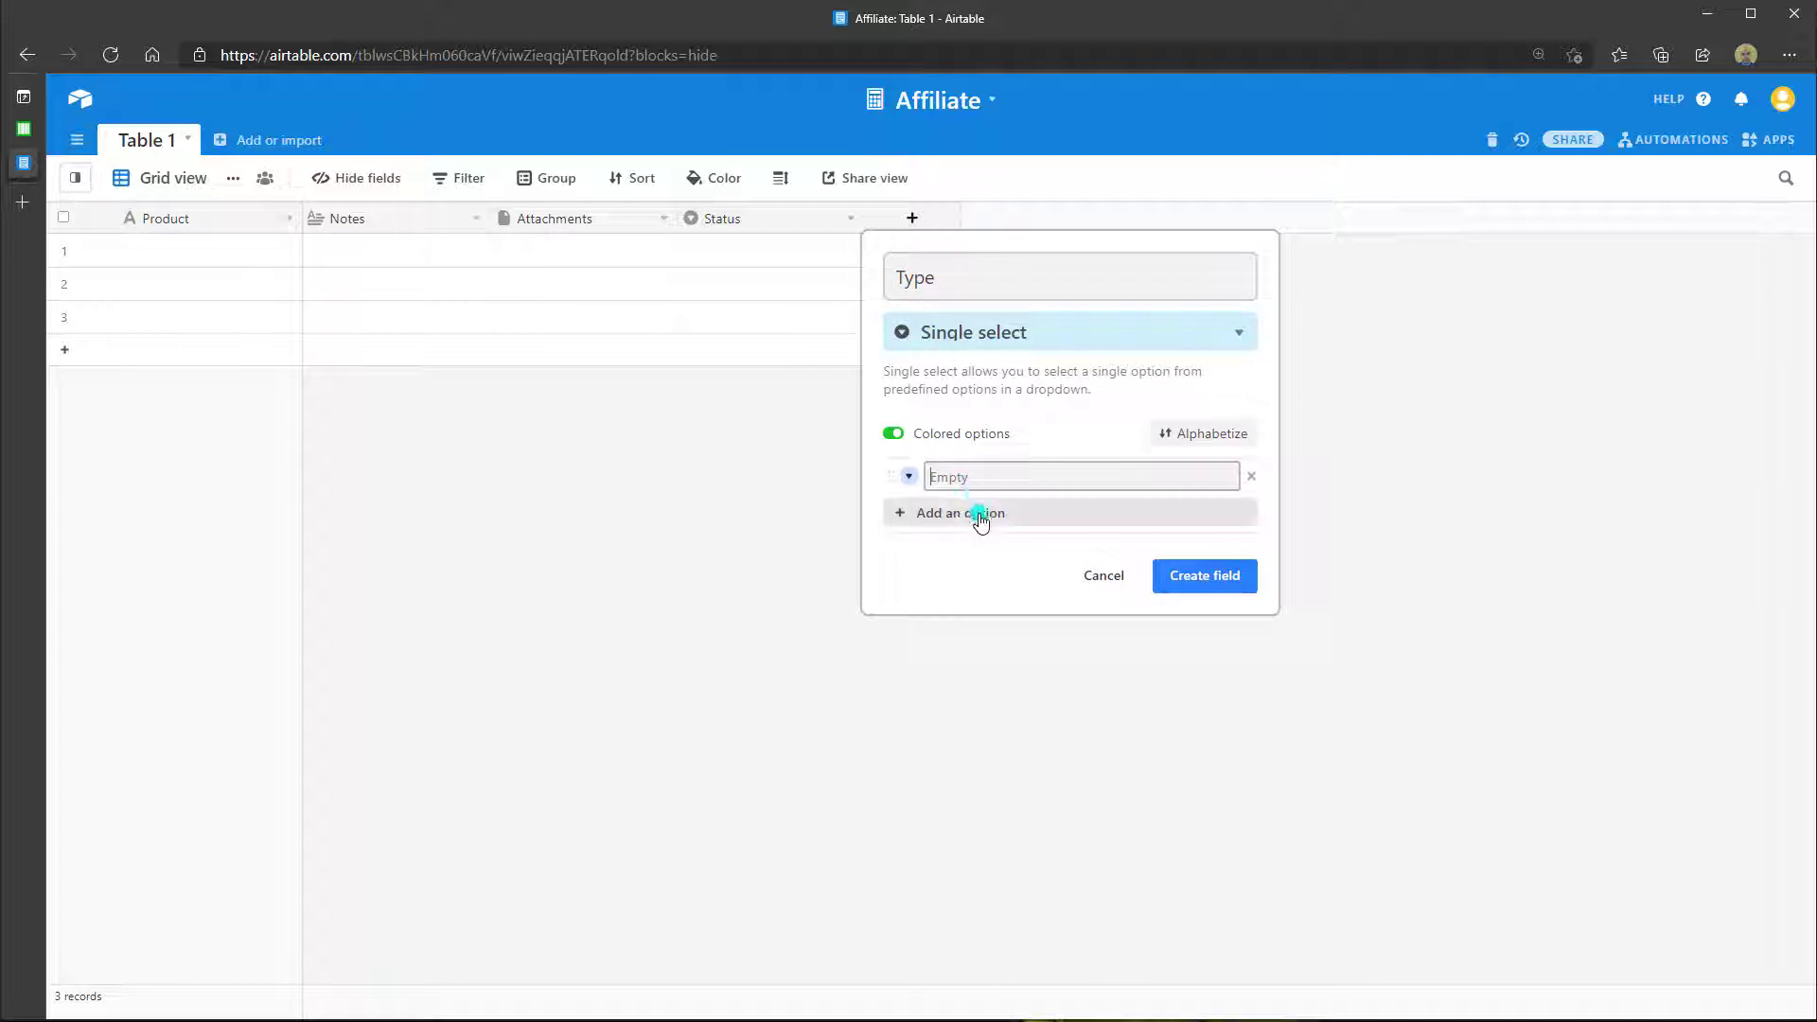
{"action": "type", "text": "Affiliate"}
{"action": "left_click", "coordinate": [981, 520]}
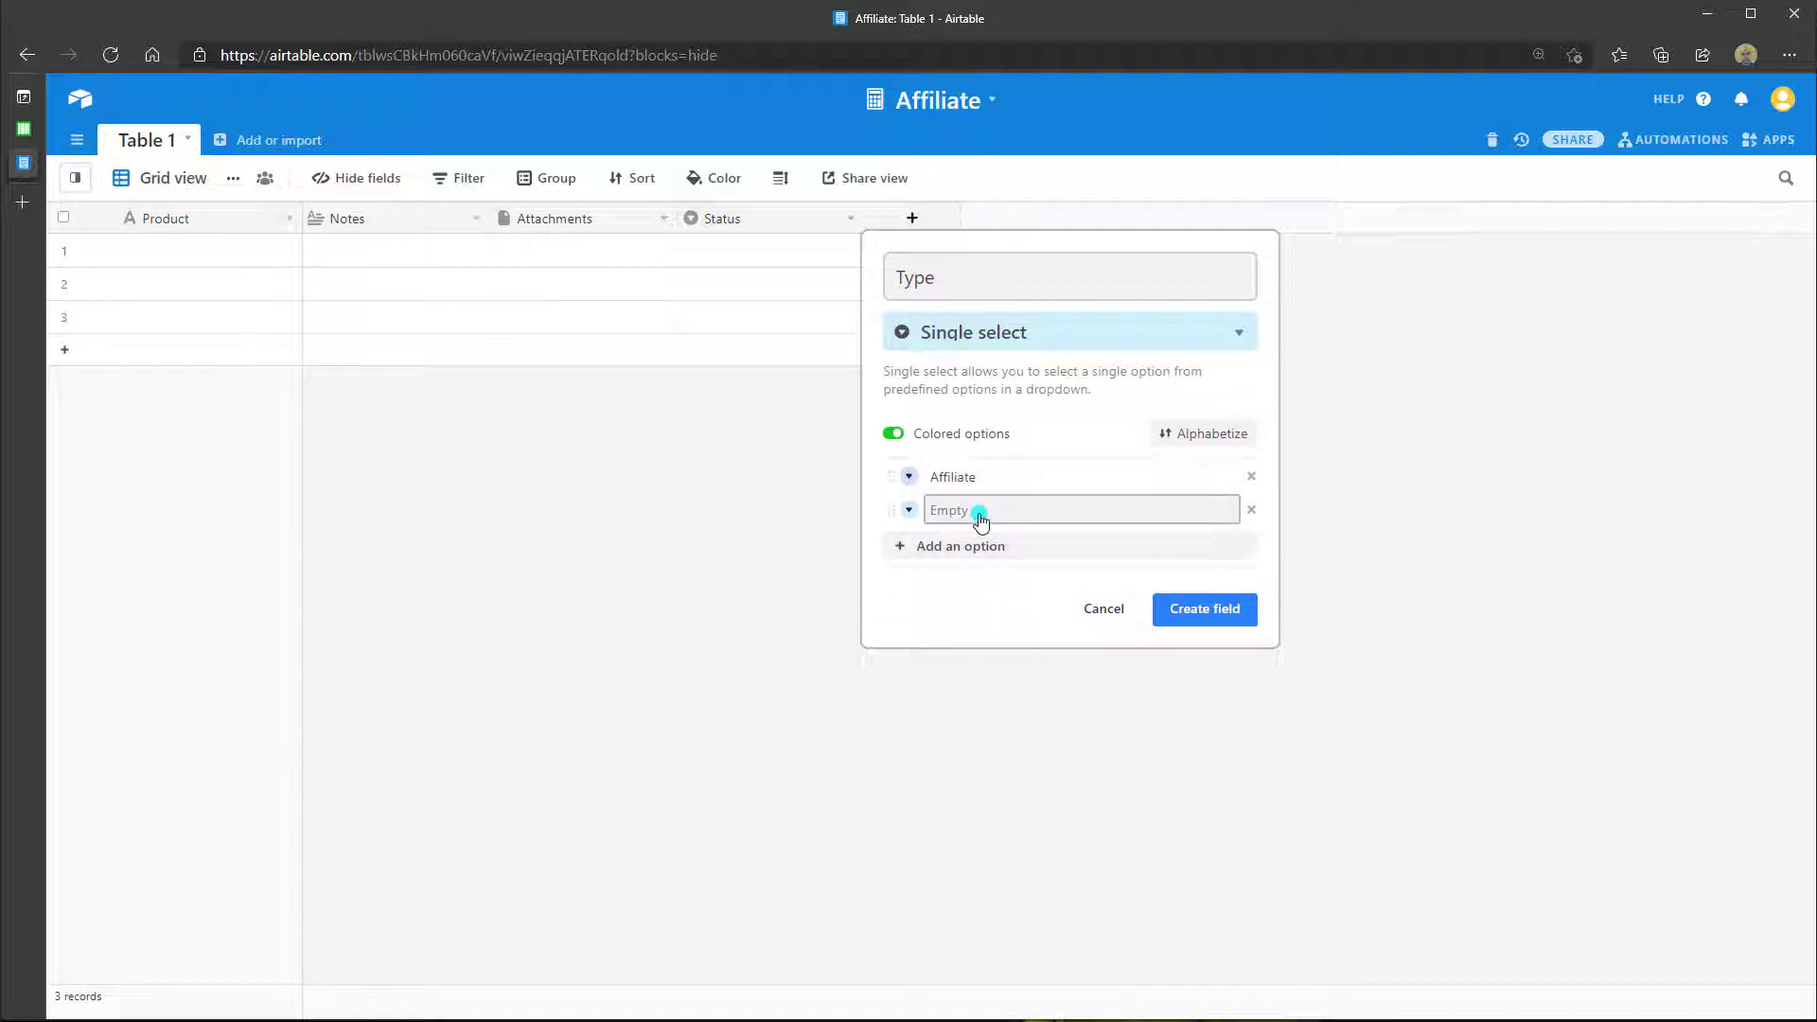
{"action": "type", "text": "Referra"}
{"action": "type", "text": "l"}
{"action": "left_click", "coordinate": [1187, 621]}
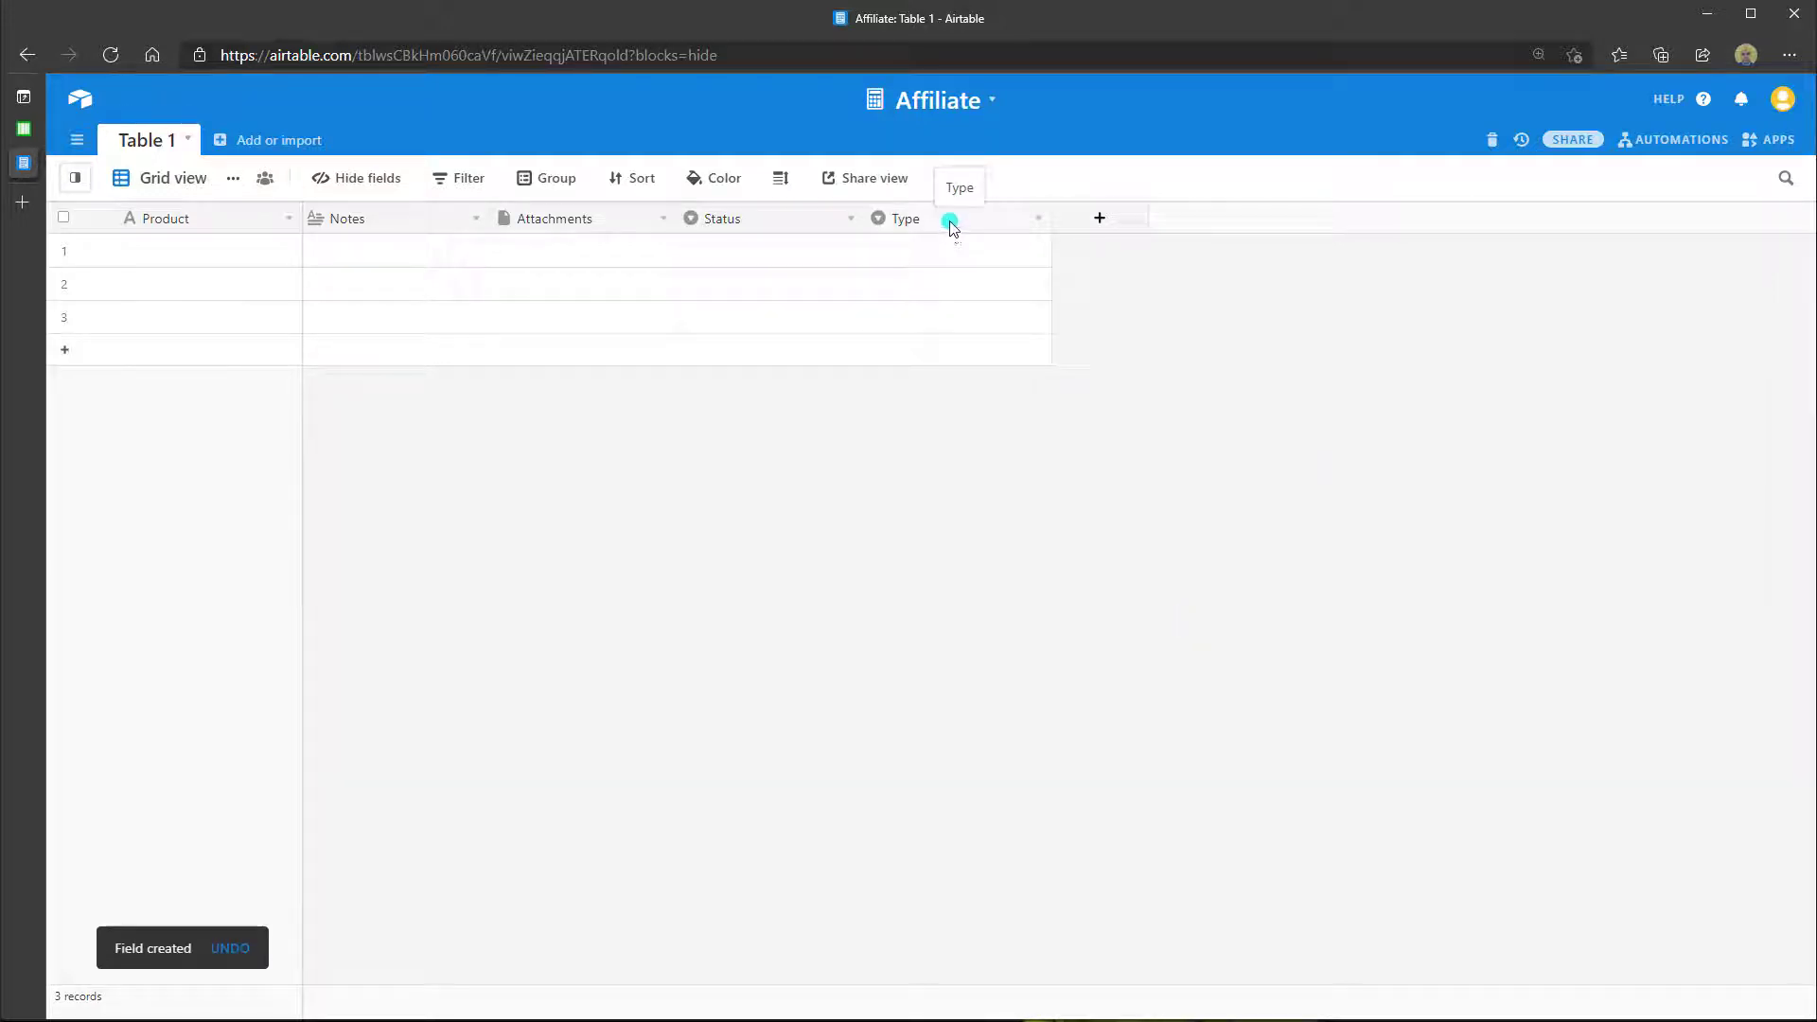
{"action": "left_click_drag", "start_coordinate": [951, 225], "coordinate": [380, 231]}
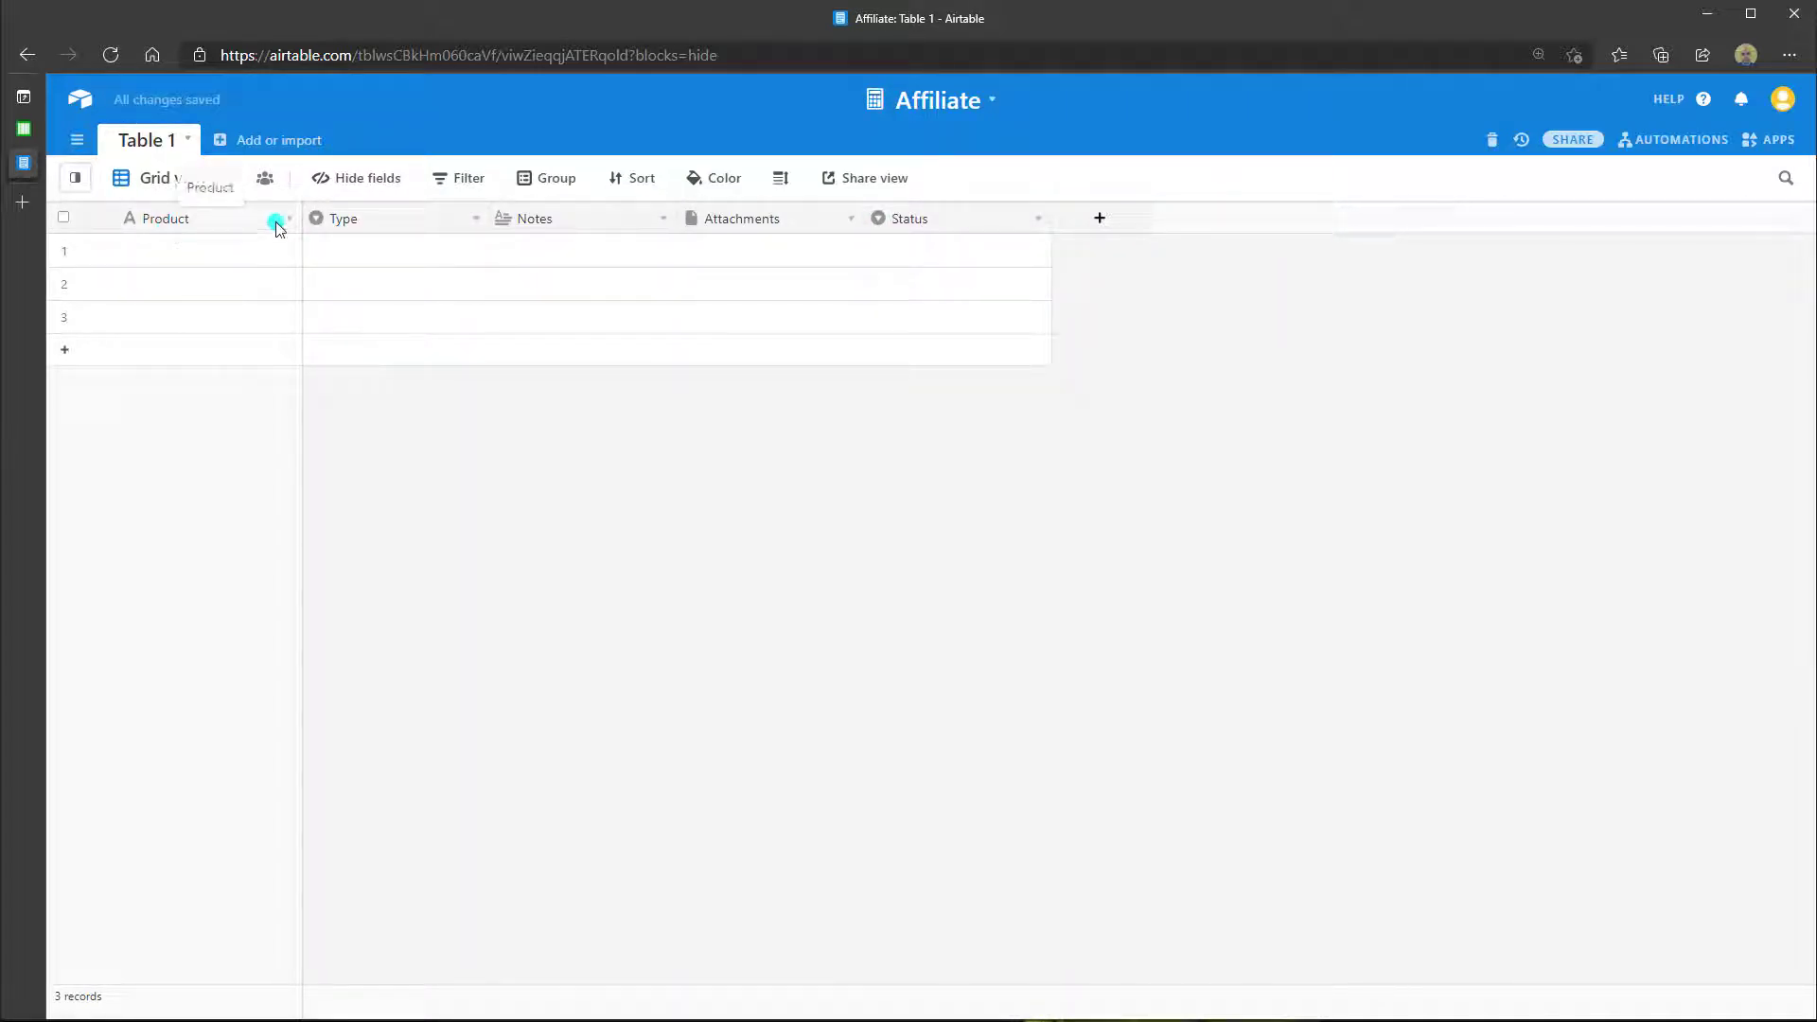
Step: Start a new multiple select field named Product Category
{"action": "left_click", "coordinate": [1102, 224]}
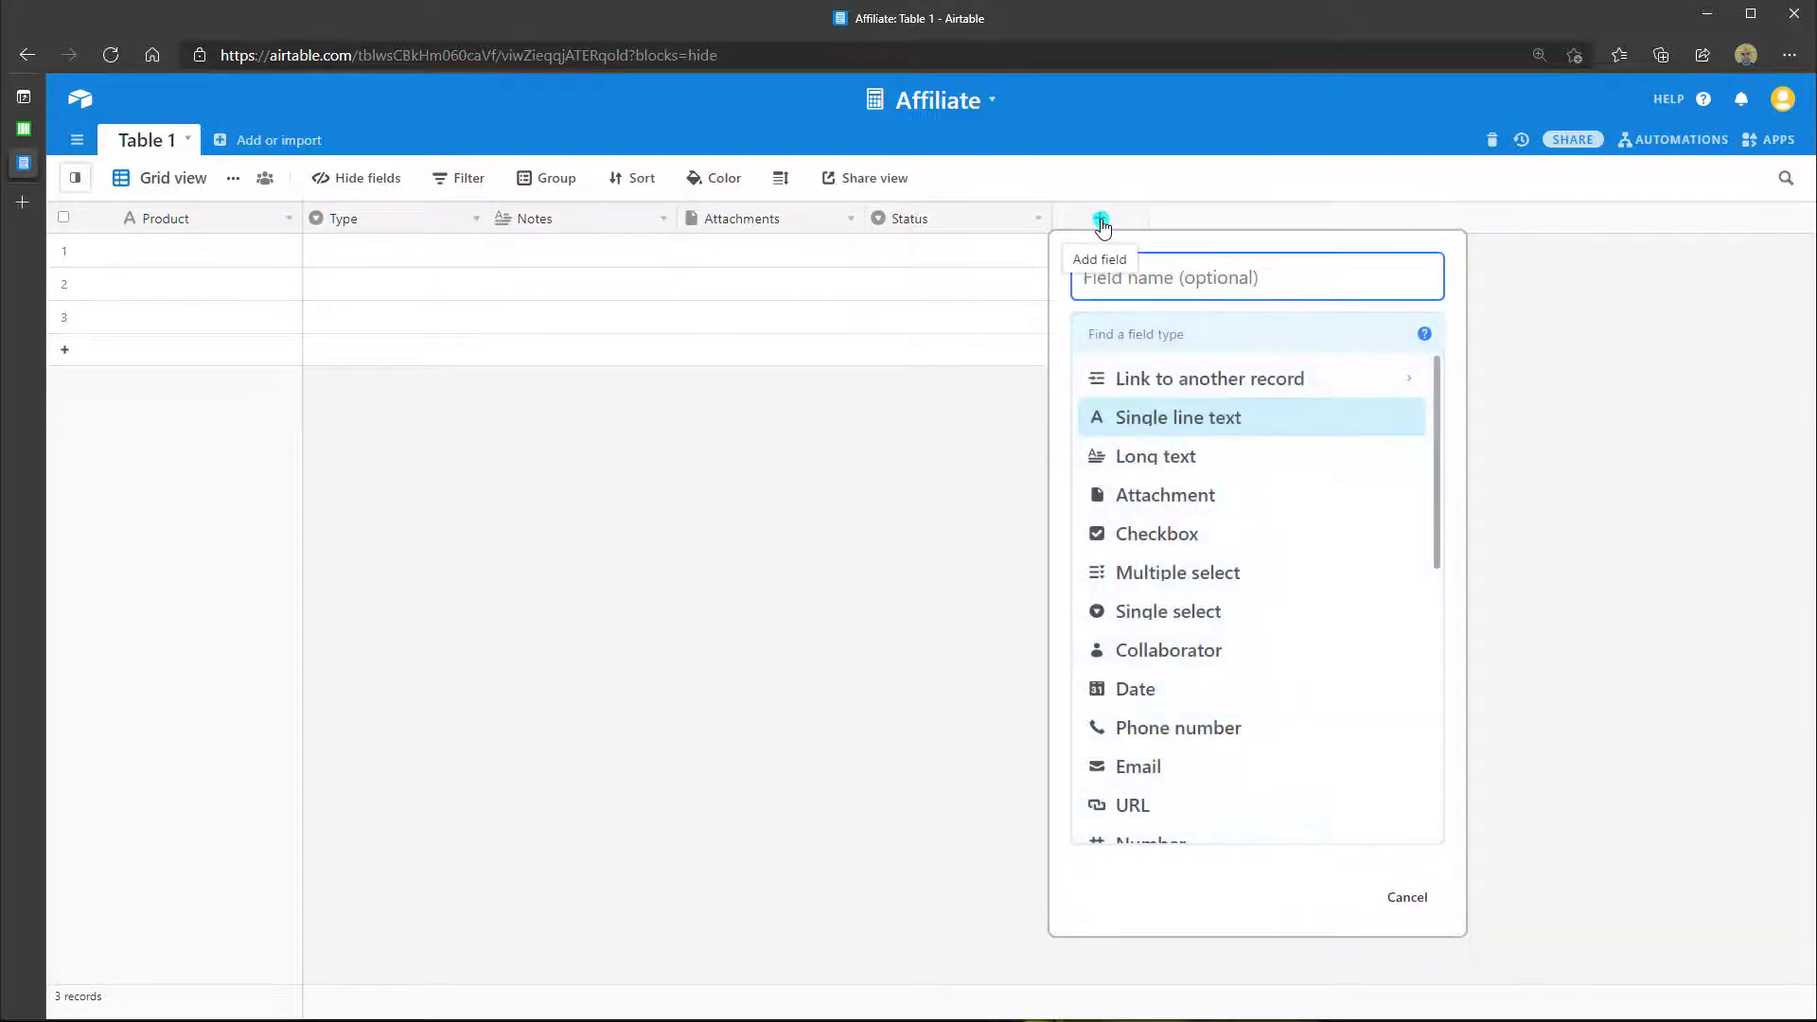
{"action": "left_click", "coordinate": [1222, 571]}
{"action": "left_click", "coordinate": [1175, 281]}
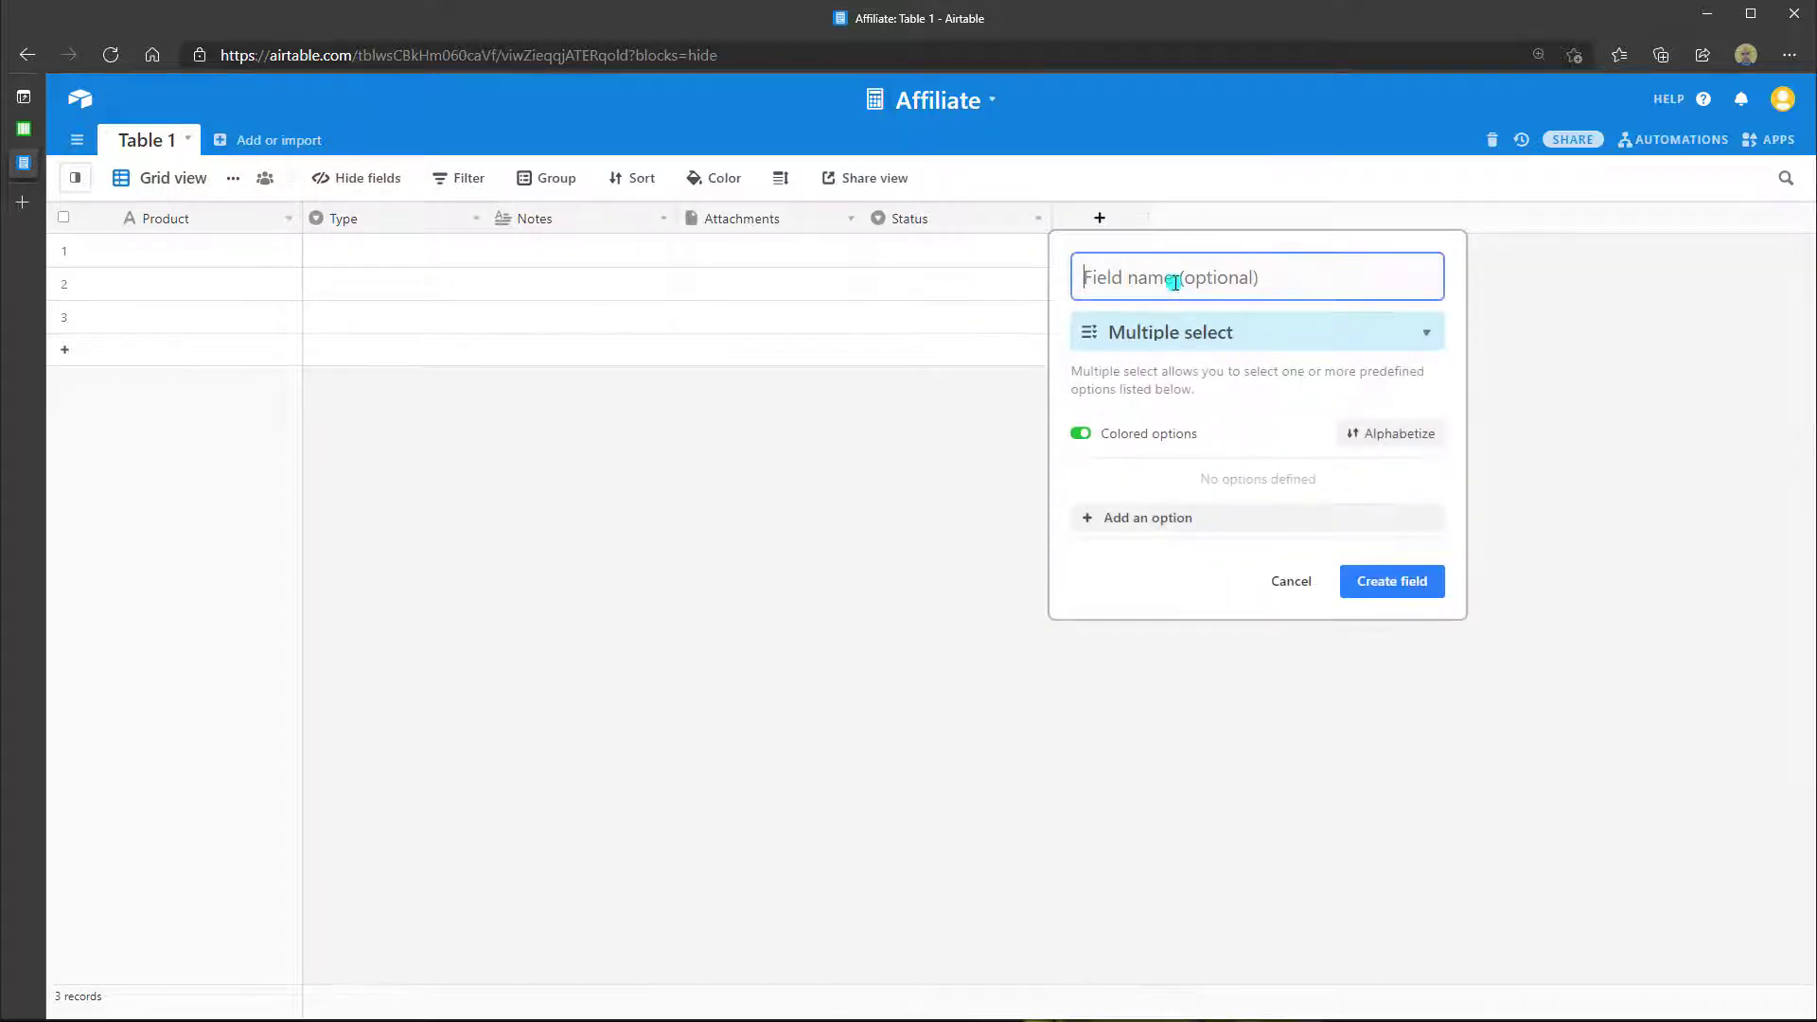
{"action": "type", "text": "Product "}
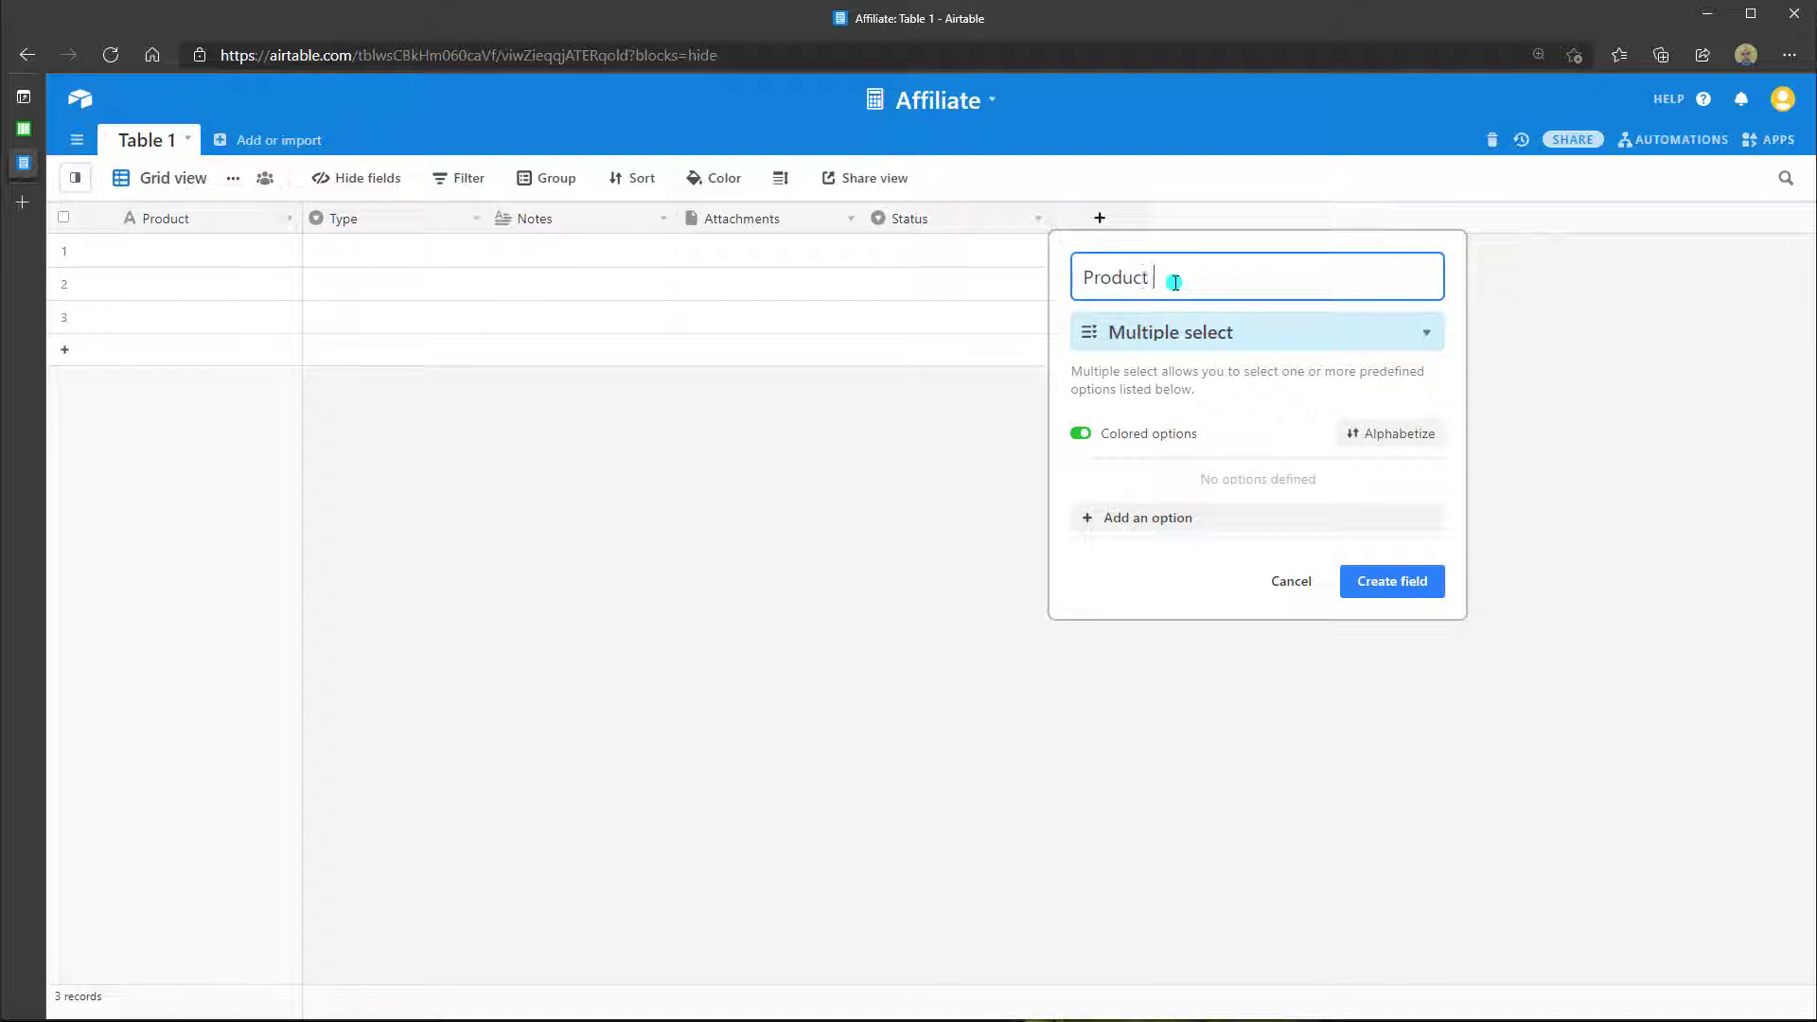
{"action": "type", "text": "Category"}
Step: Add the options Software, Productivity, Retail, Photo & Video and Books to the Product Category field
{"action": "left_click", "coordinate": [1140, 523]}
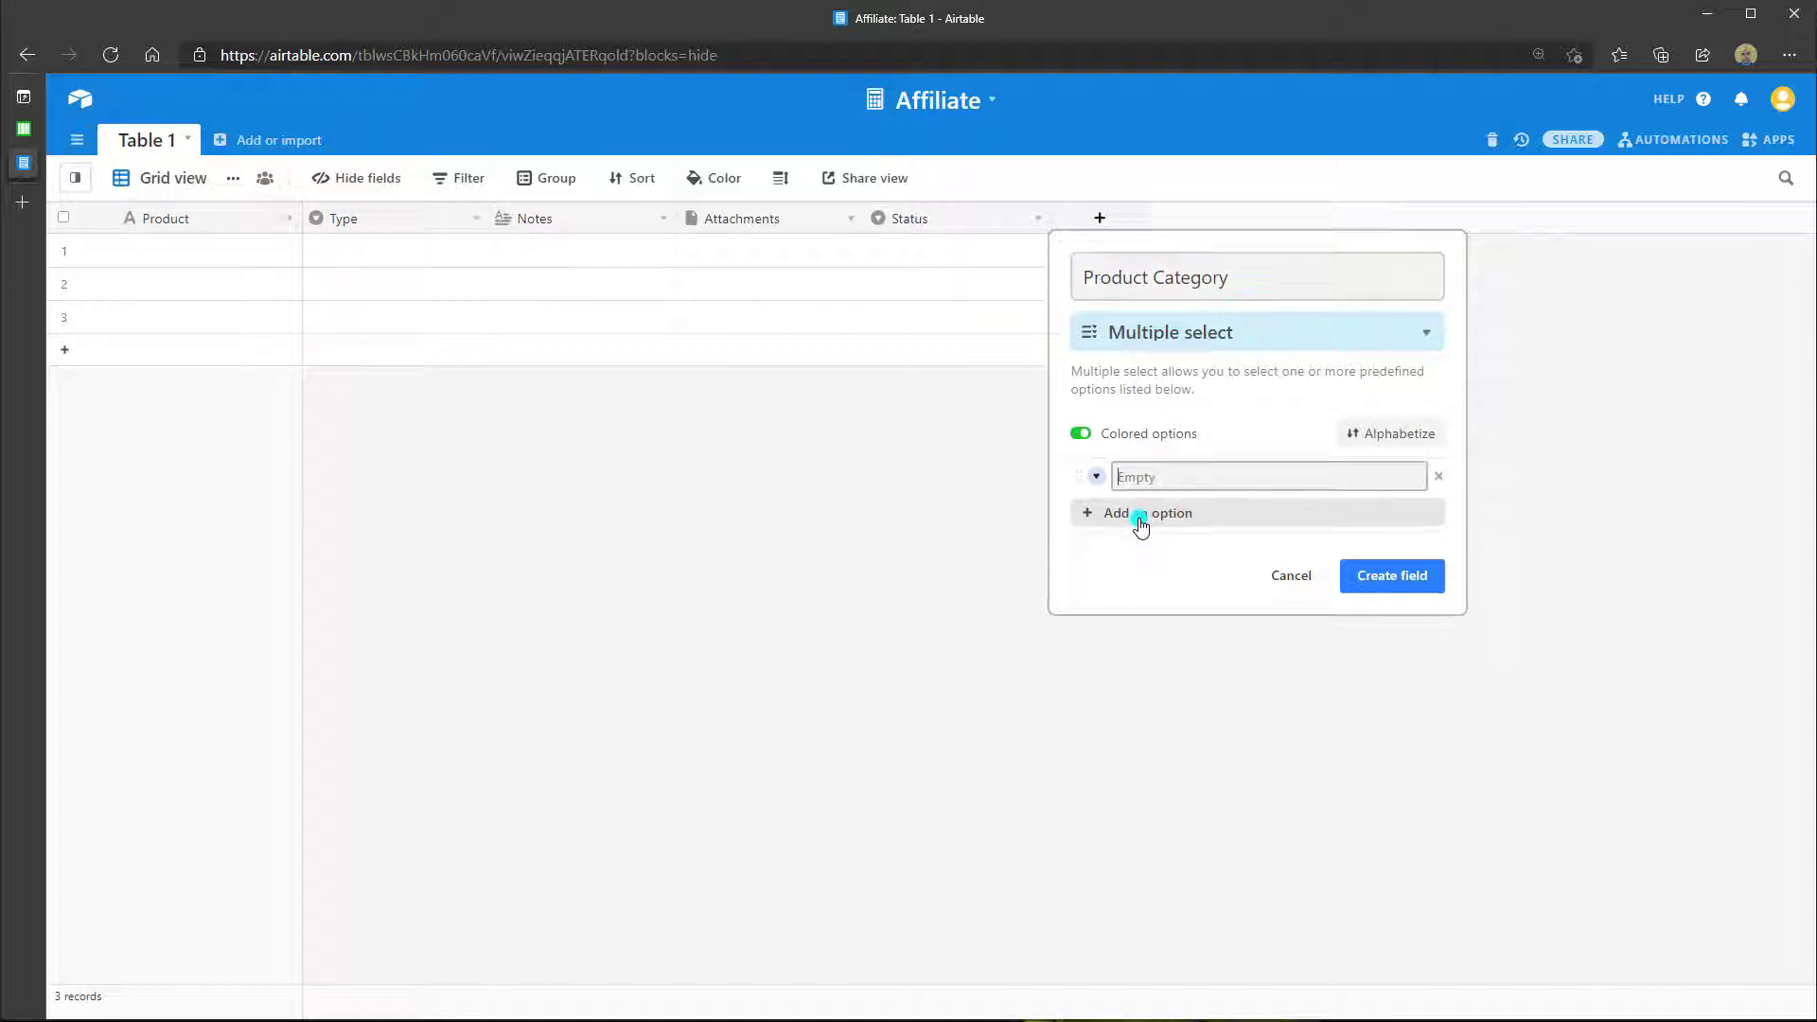
{"action": "type", "text": "Software"}
{"action": "left_click", "coordinate": [1142, 516]}
{"action": "type", "text": "Pr"}
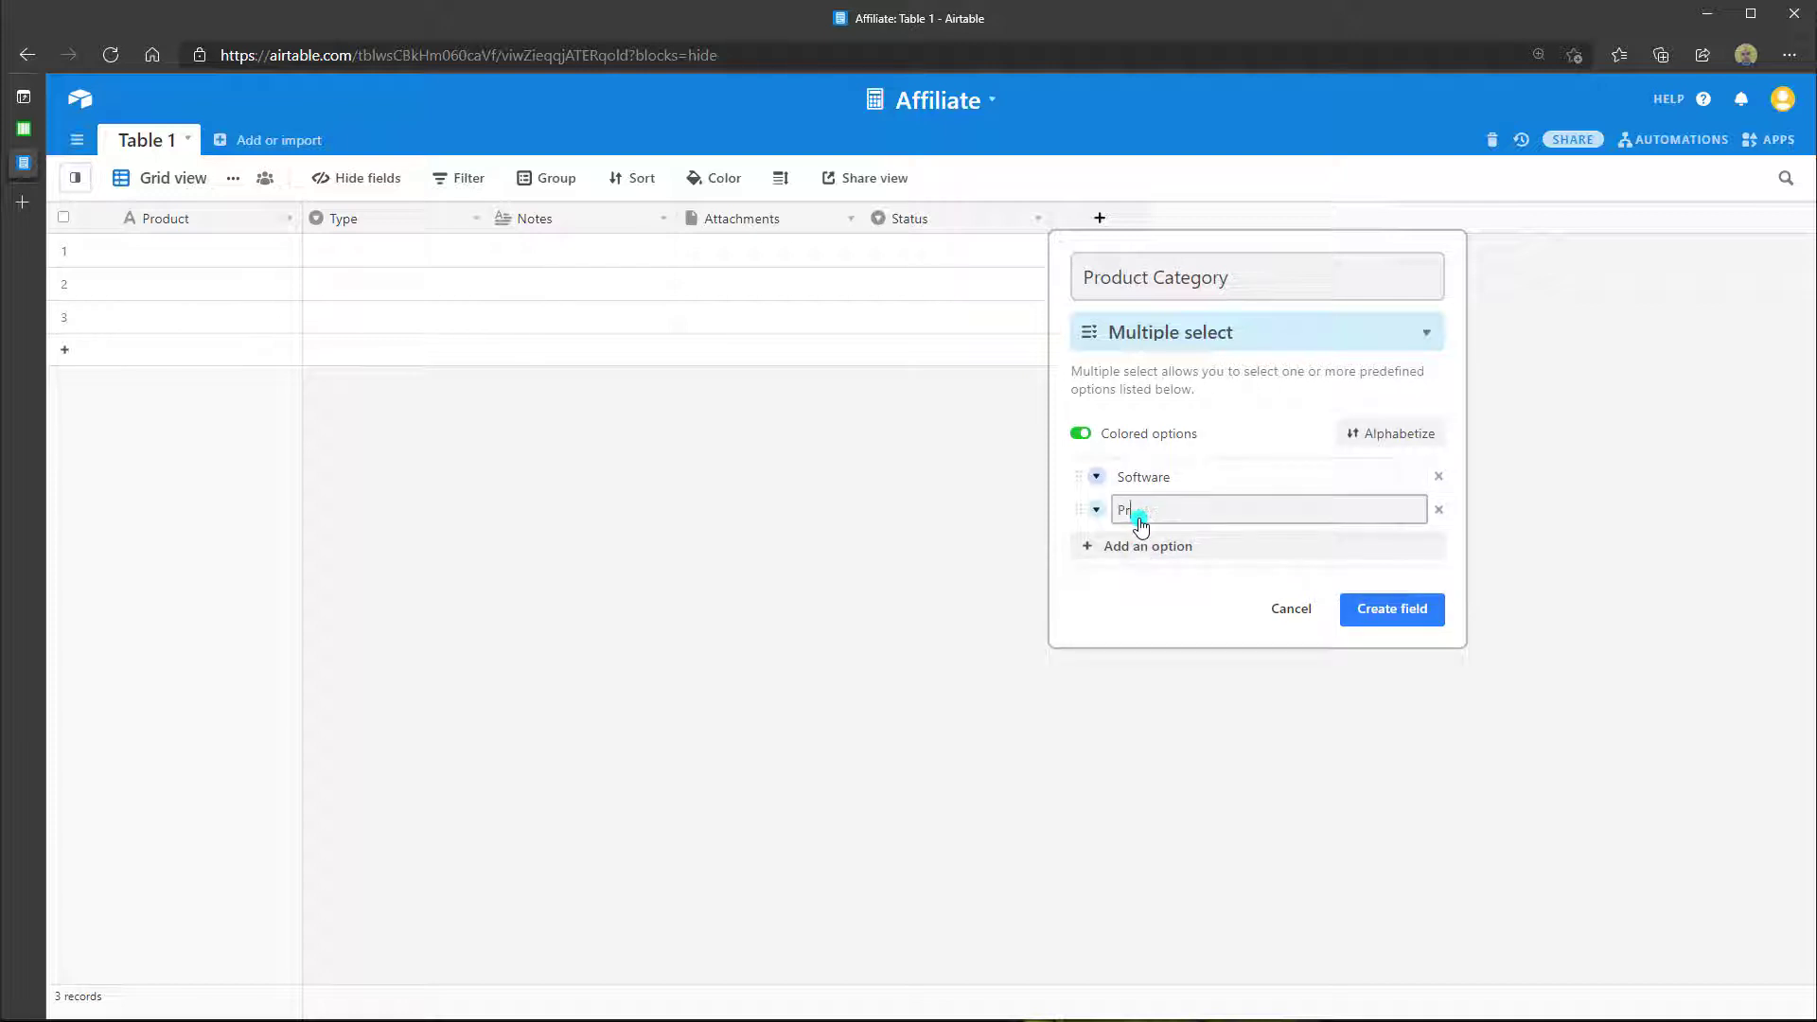
{"action": "type", "text": "oductivity"}
{"action": "key", "text": "Return"}
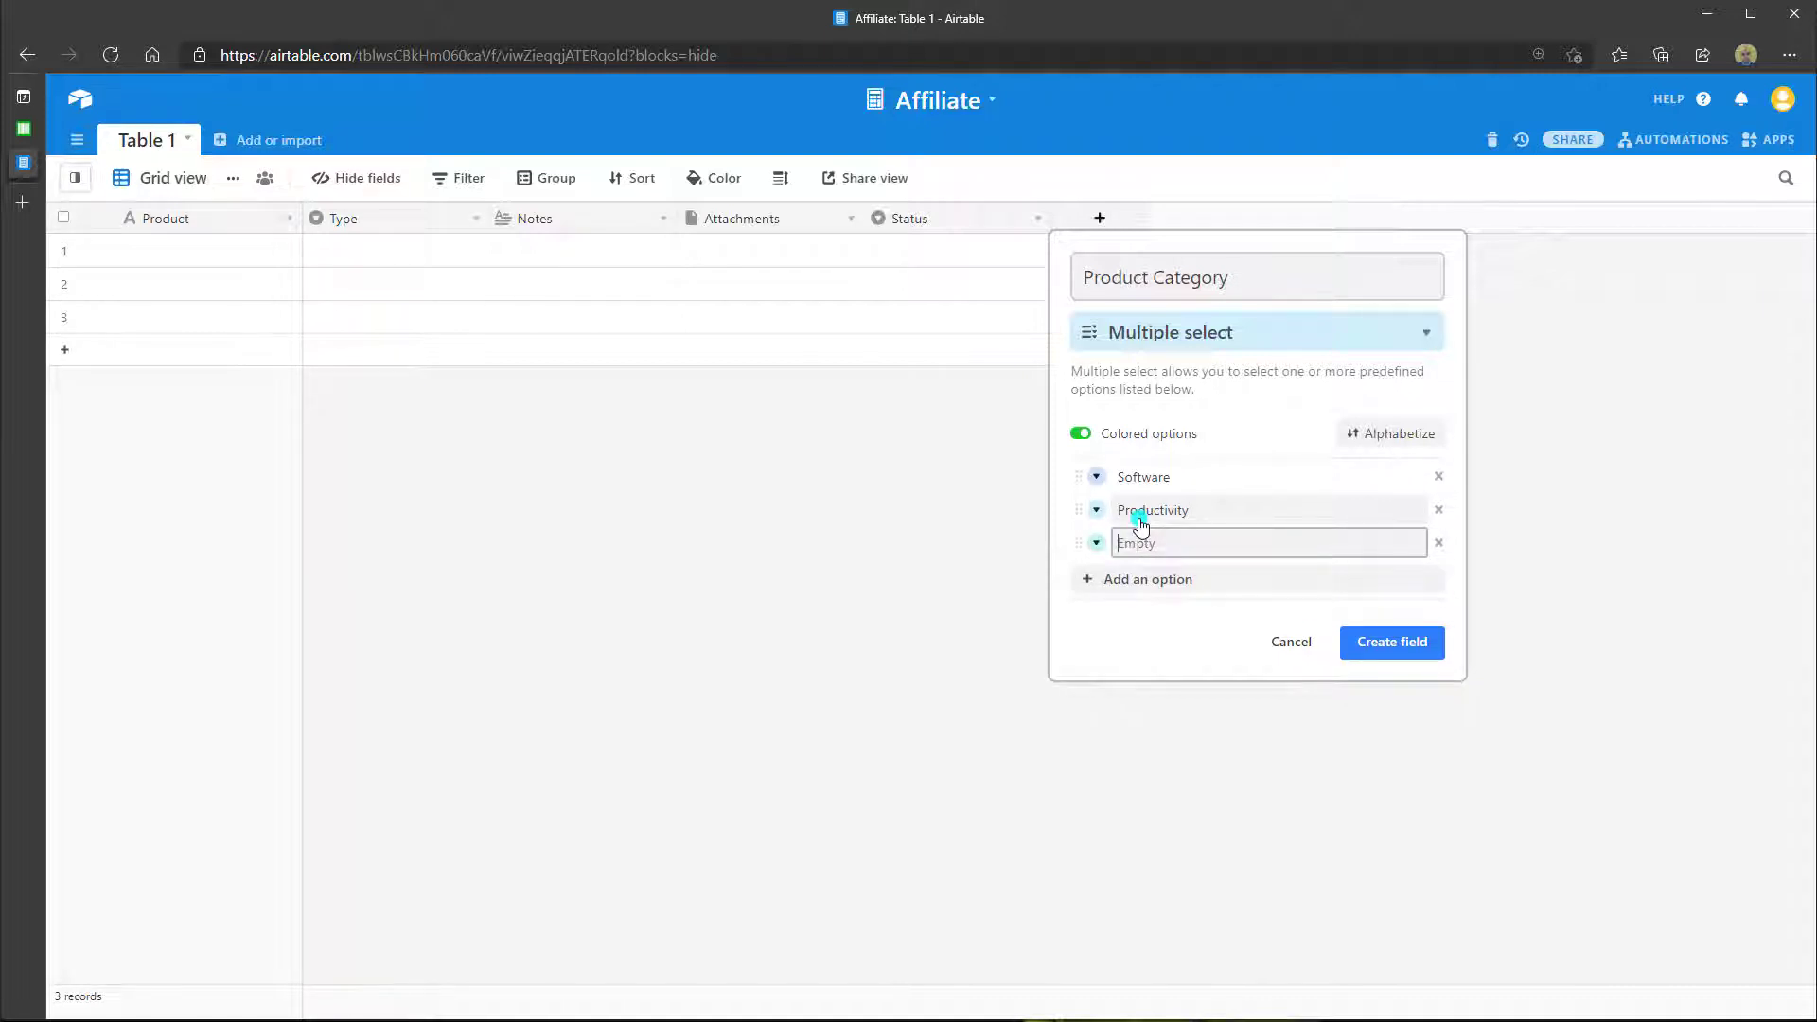
{"action": "type", "text": "Retail"}
{"action": "key", "text": "Return"}
{"action": "type", "text": "Pg"}
{"action": "type", "text": "oto & Vide"}
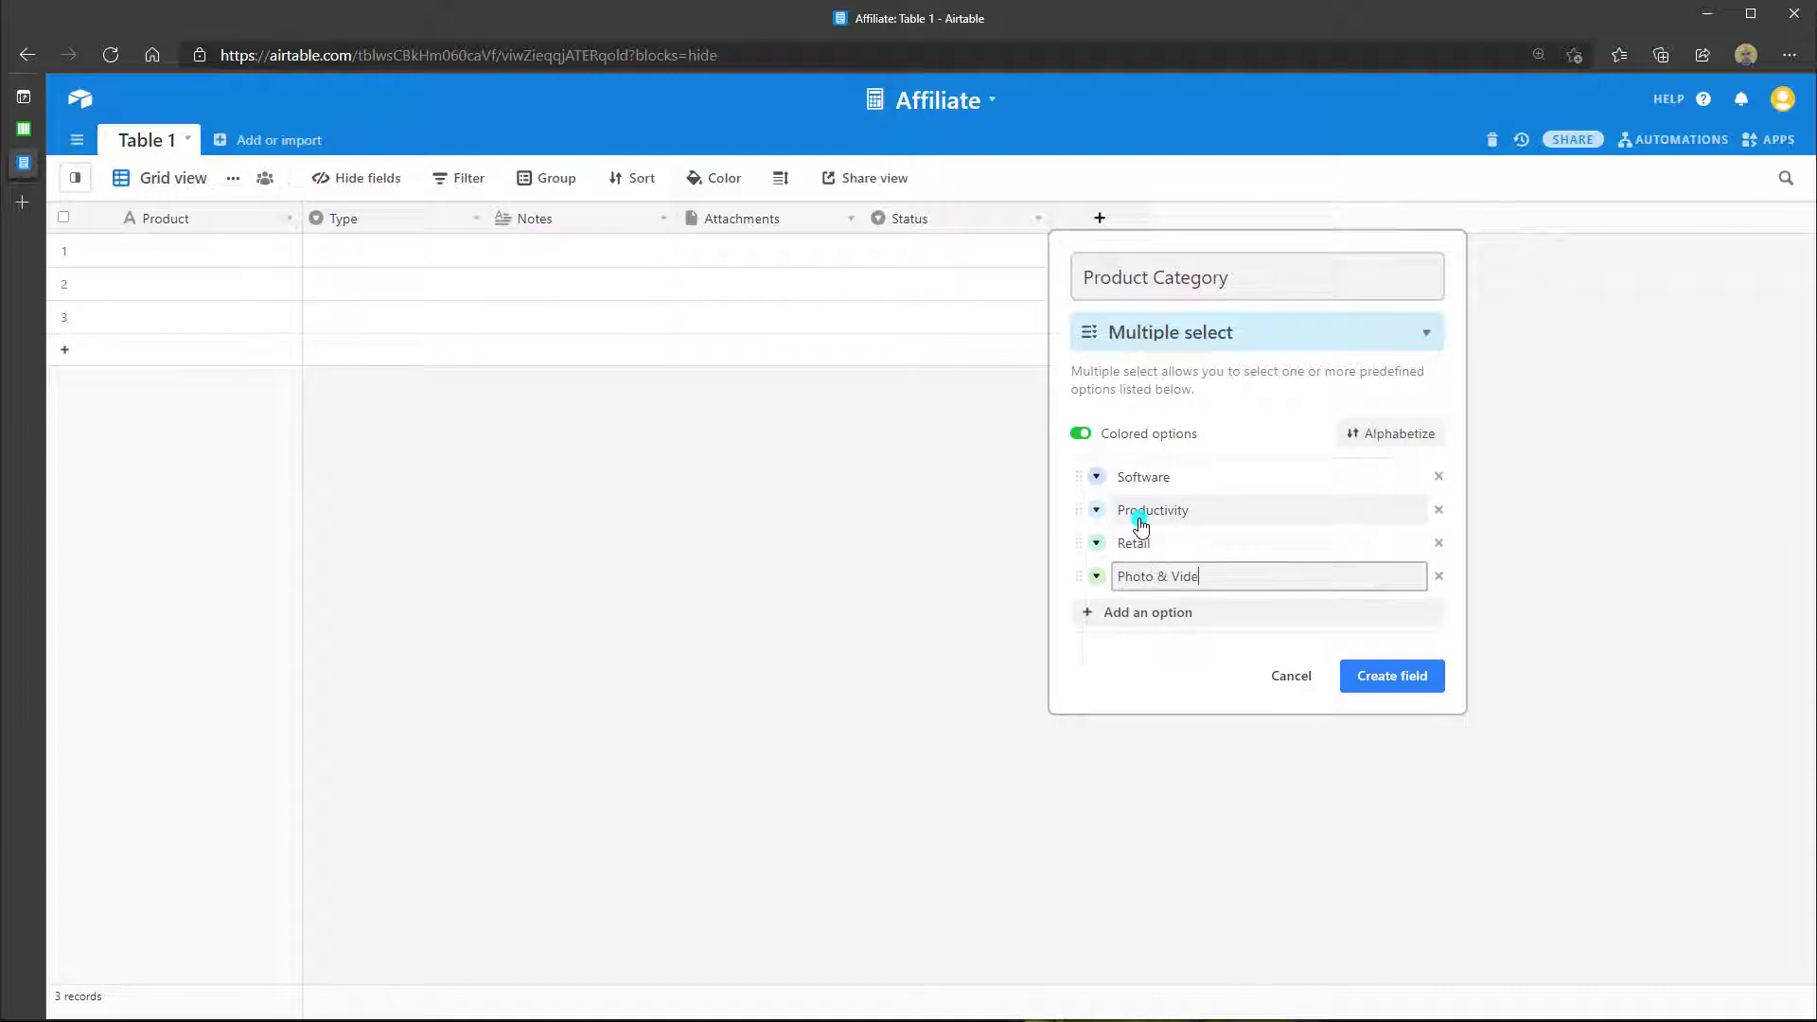
{"action": "type", "text": "o"}
{"action": "key", "text": "Return"}
{"action": "type", "text": "Books"}
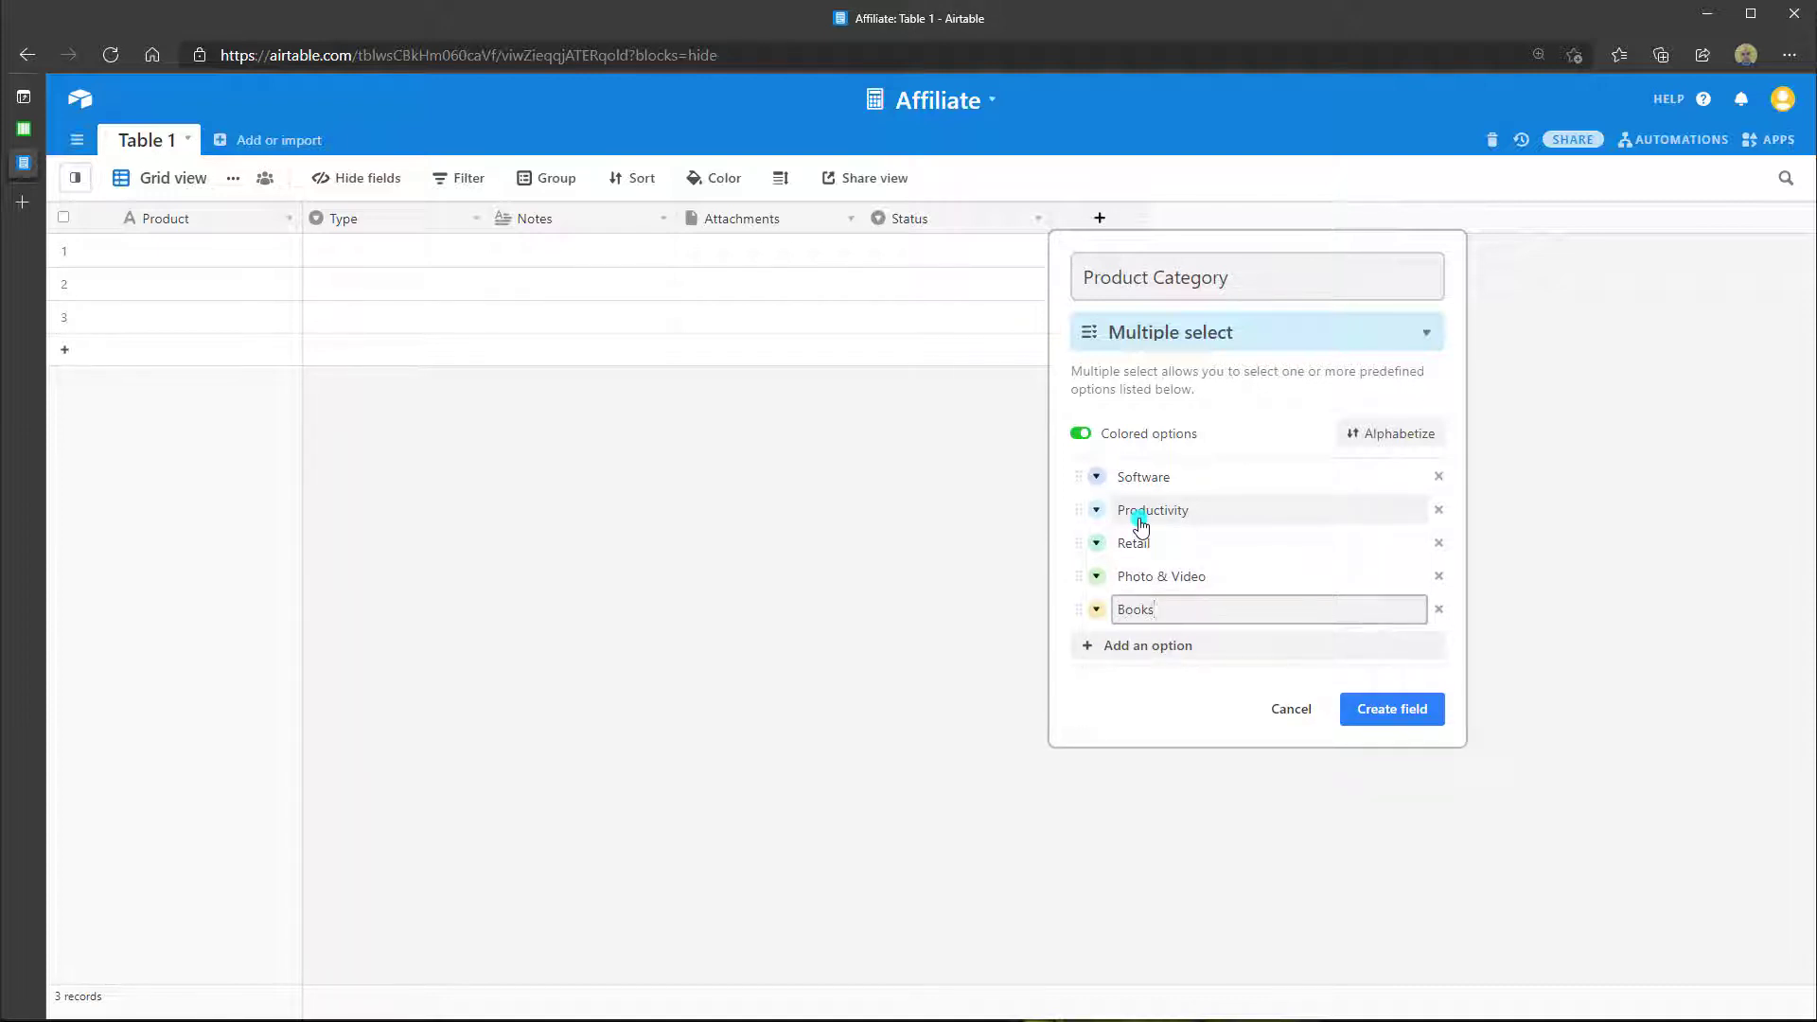
{"action": "key", "text": "Return"}
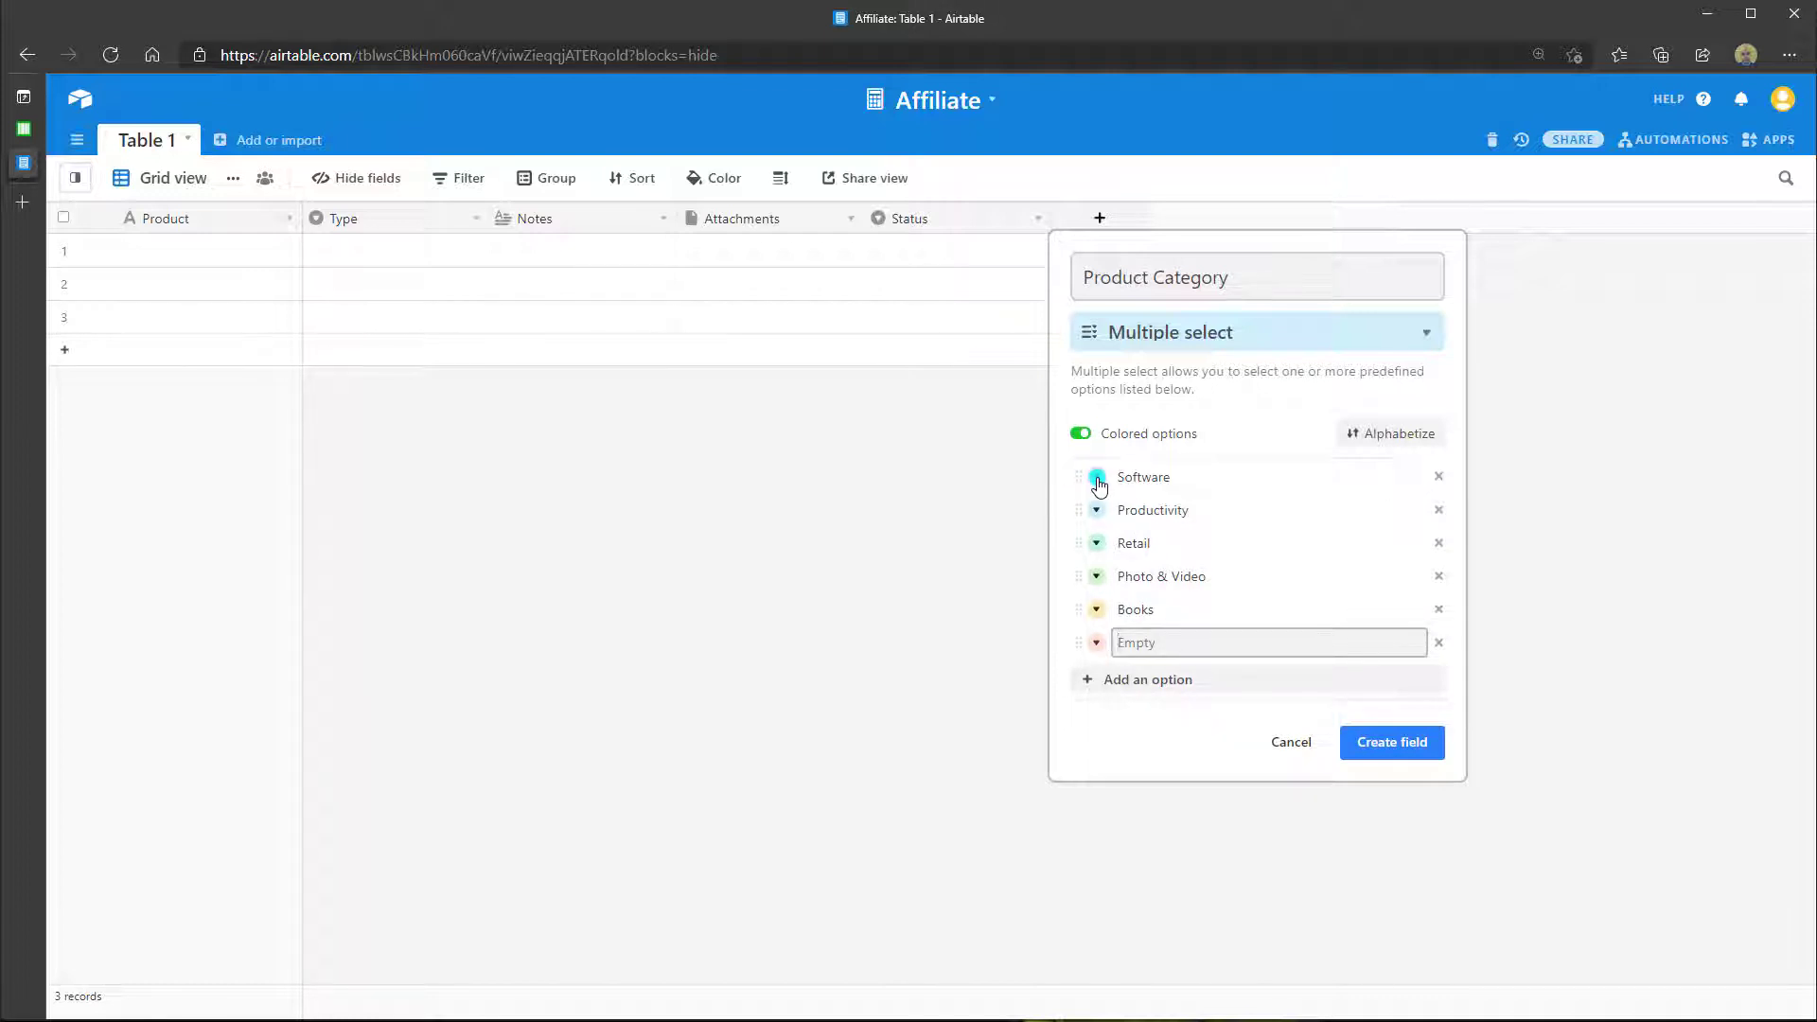
Step: Color the Software option green and alphabetize the Product Category options
{"action": "left_click", "coordinate": [1097, 479]}
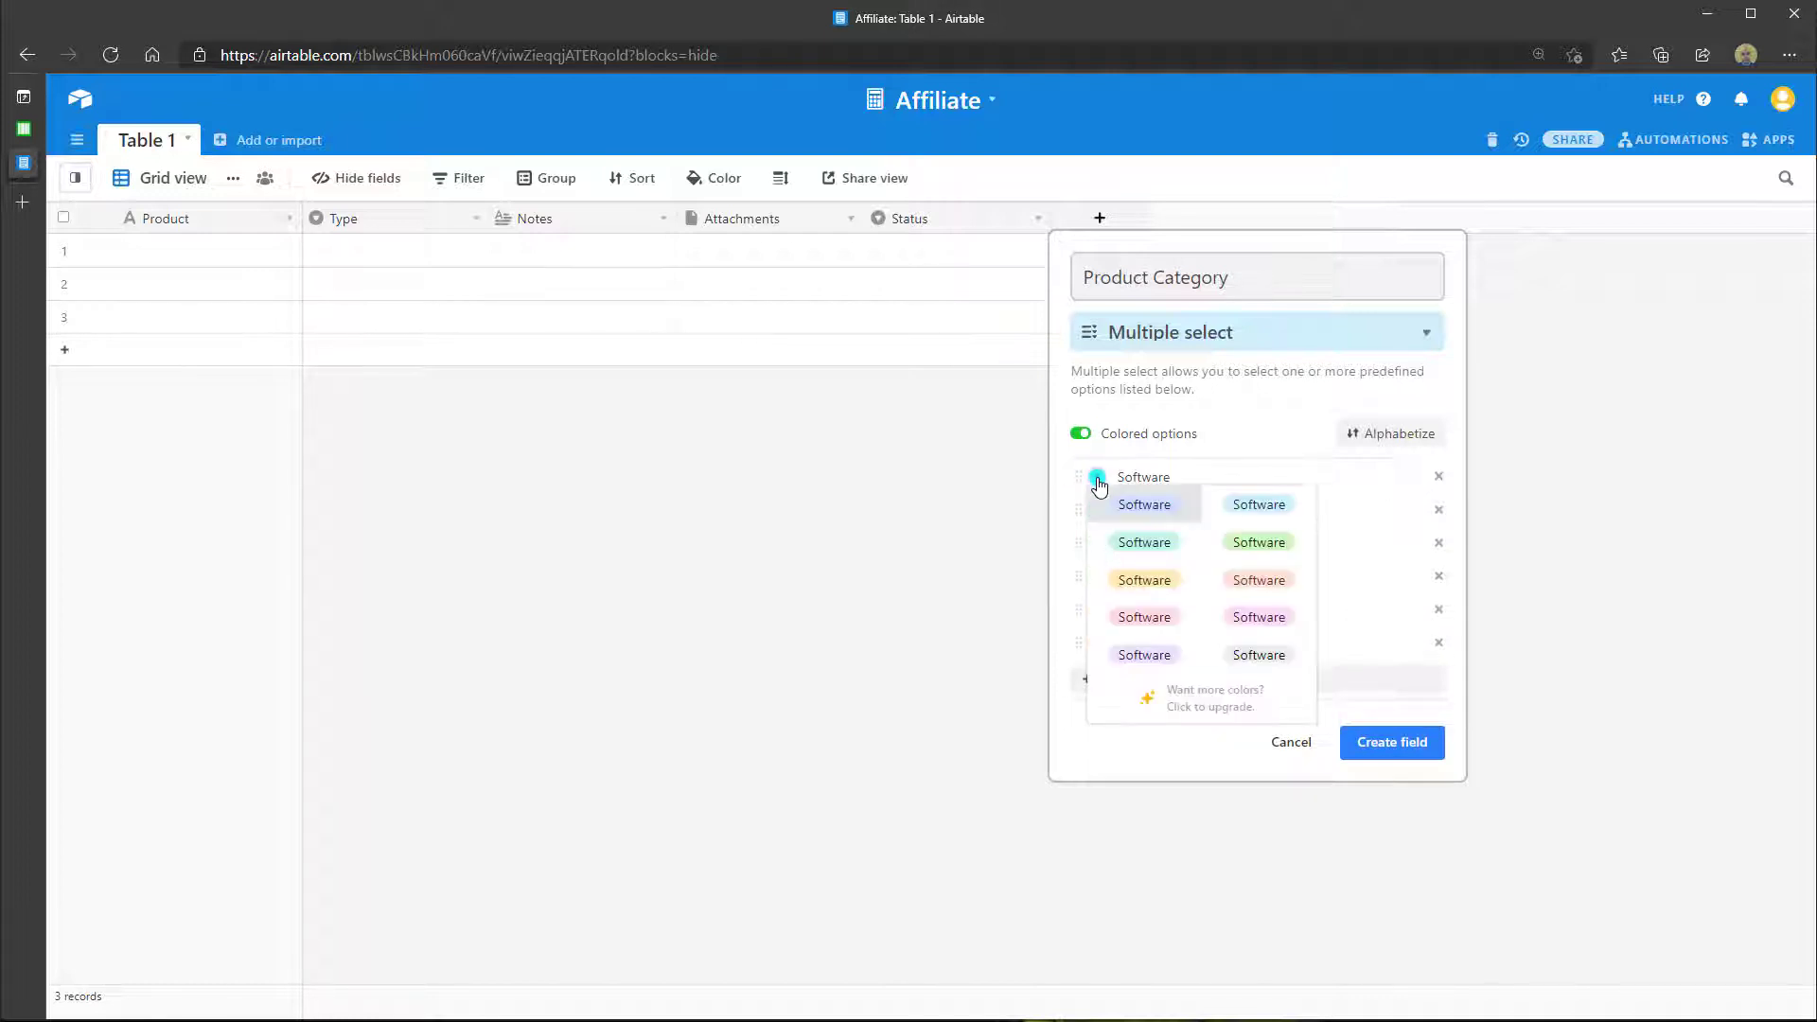
{"action": "left_click", "coordinate": [1263, 545]}
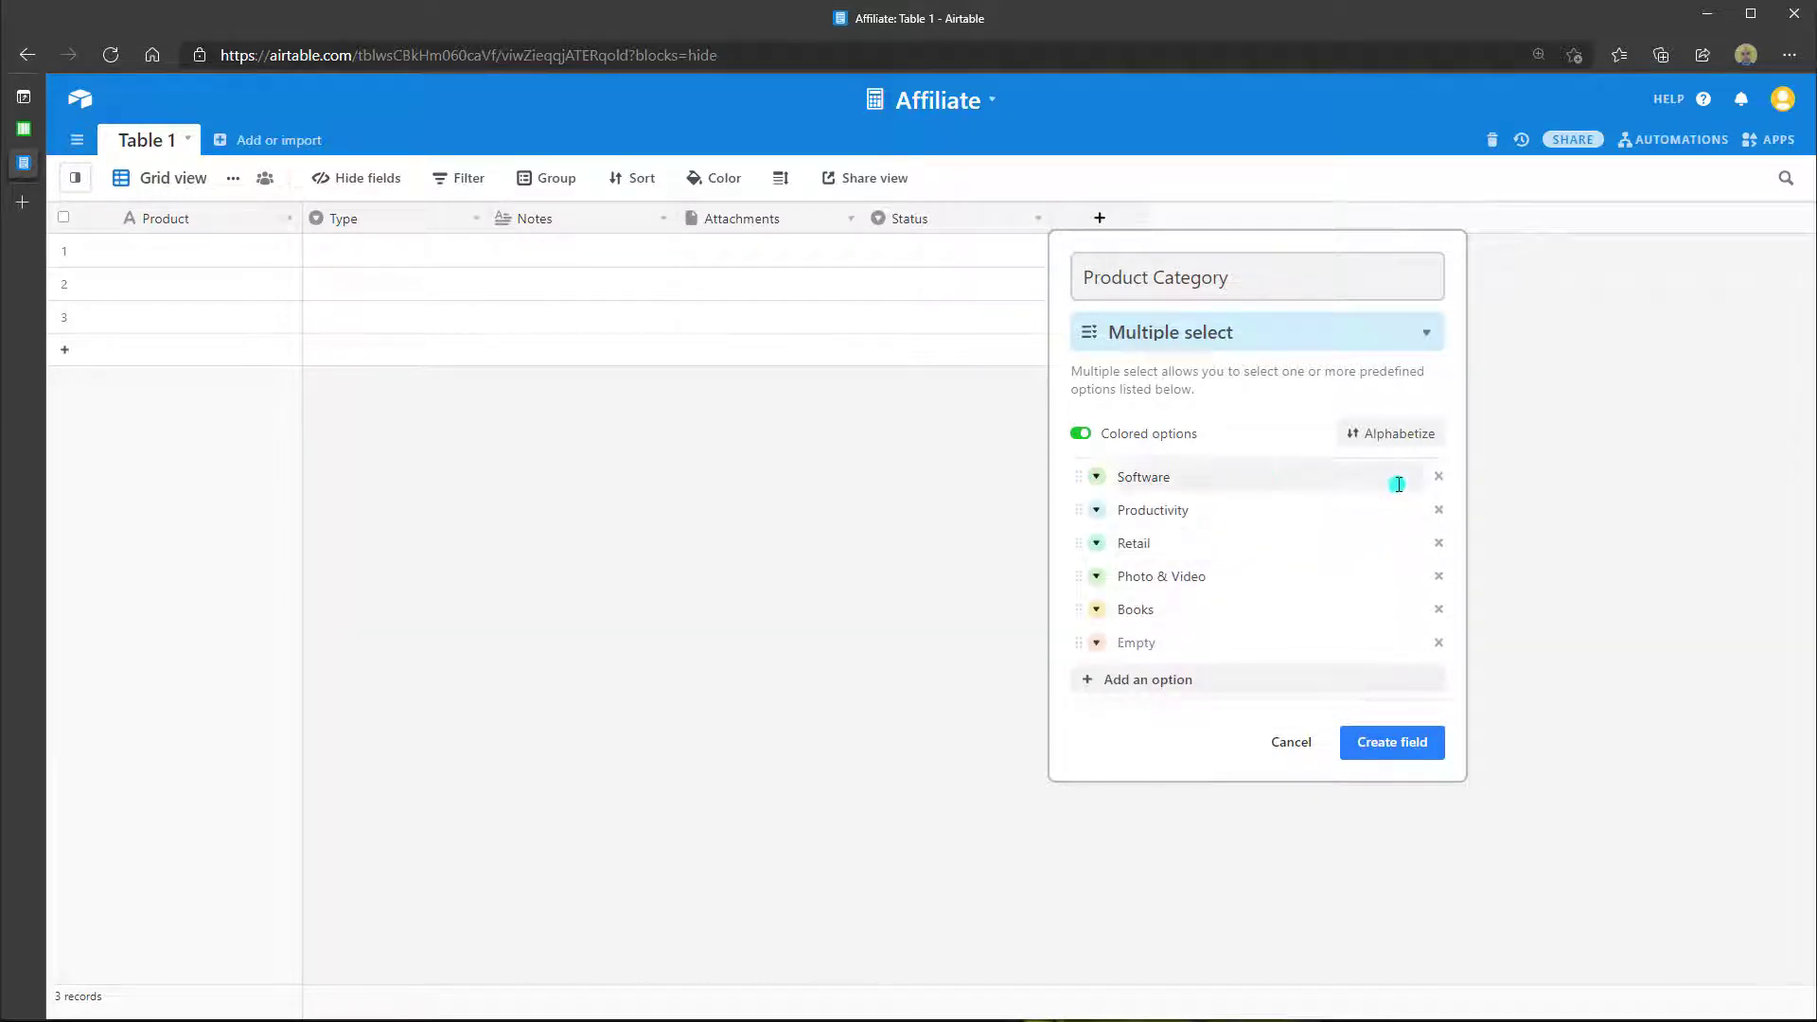
{"action": "left_click", "coordinate": [1405, 435]}
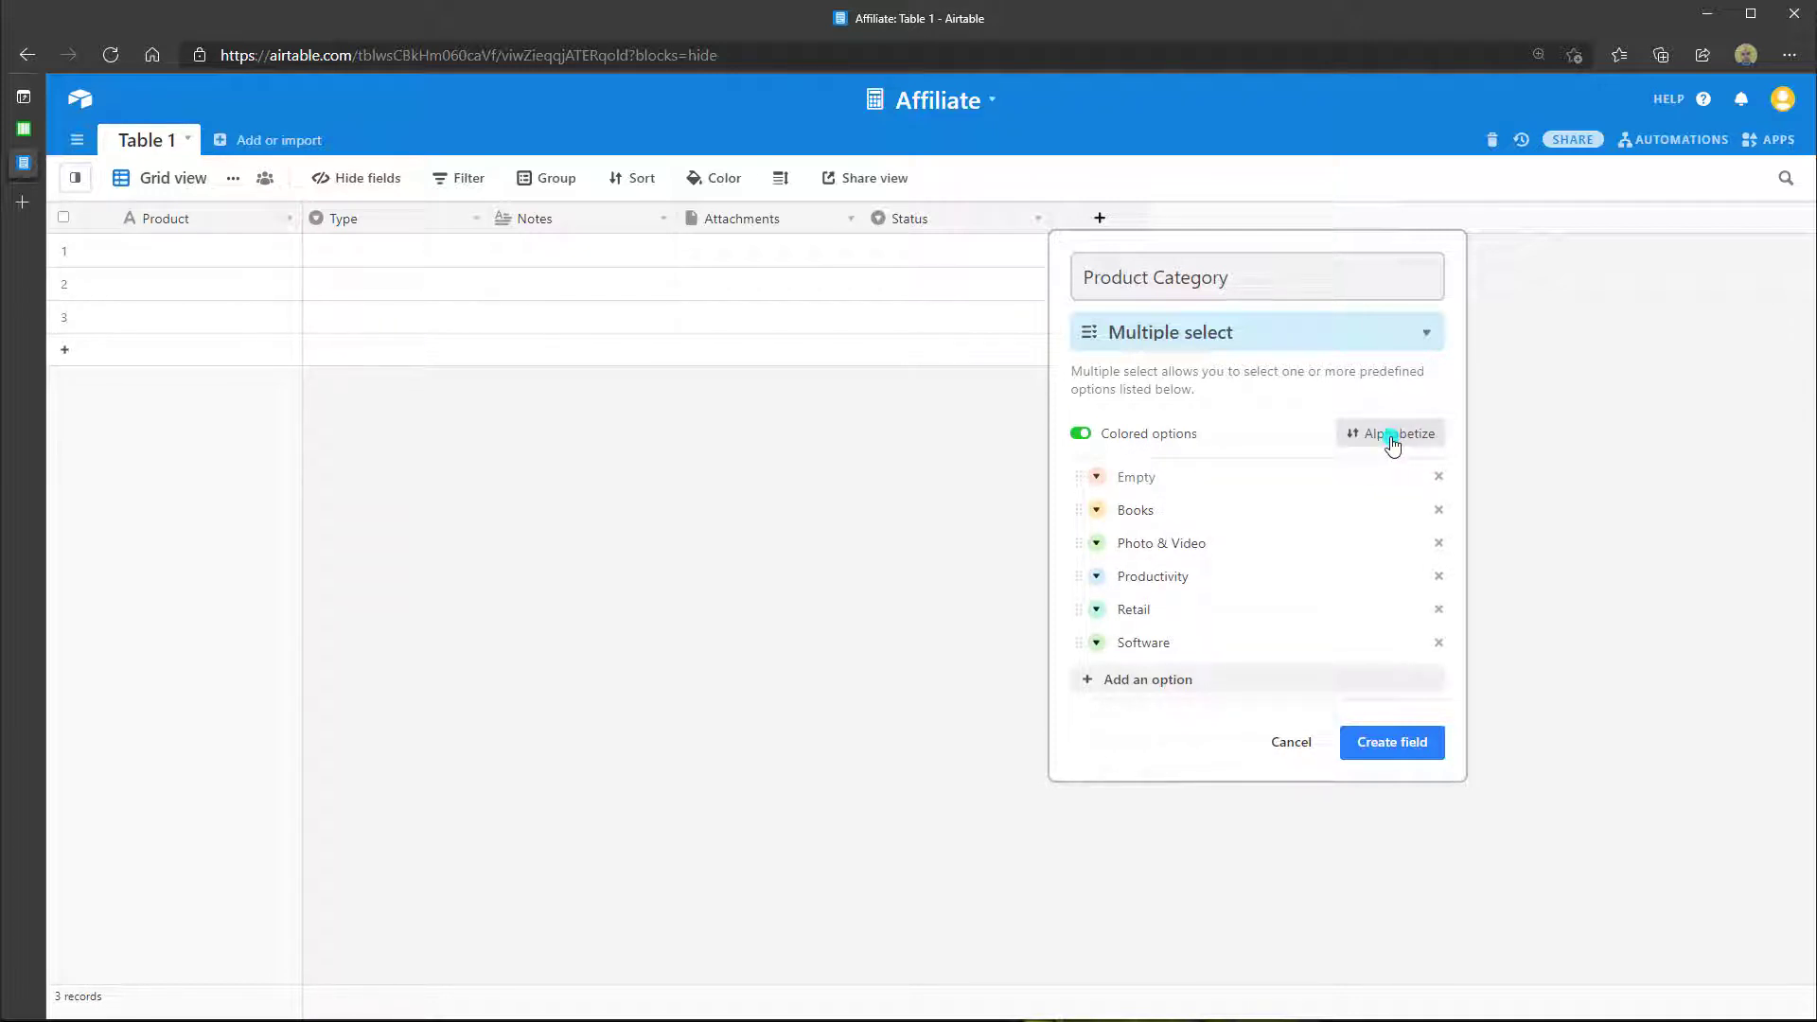
Step: Create the Product Category field without the empty option and place it directly after the Type field
{"action": "left_click", "coordinate": [1438, 476]}
{"action": "left_click", "coordinate": [1411, 708]}
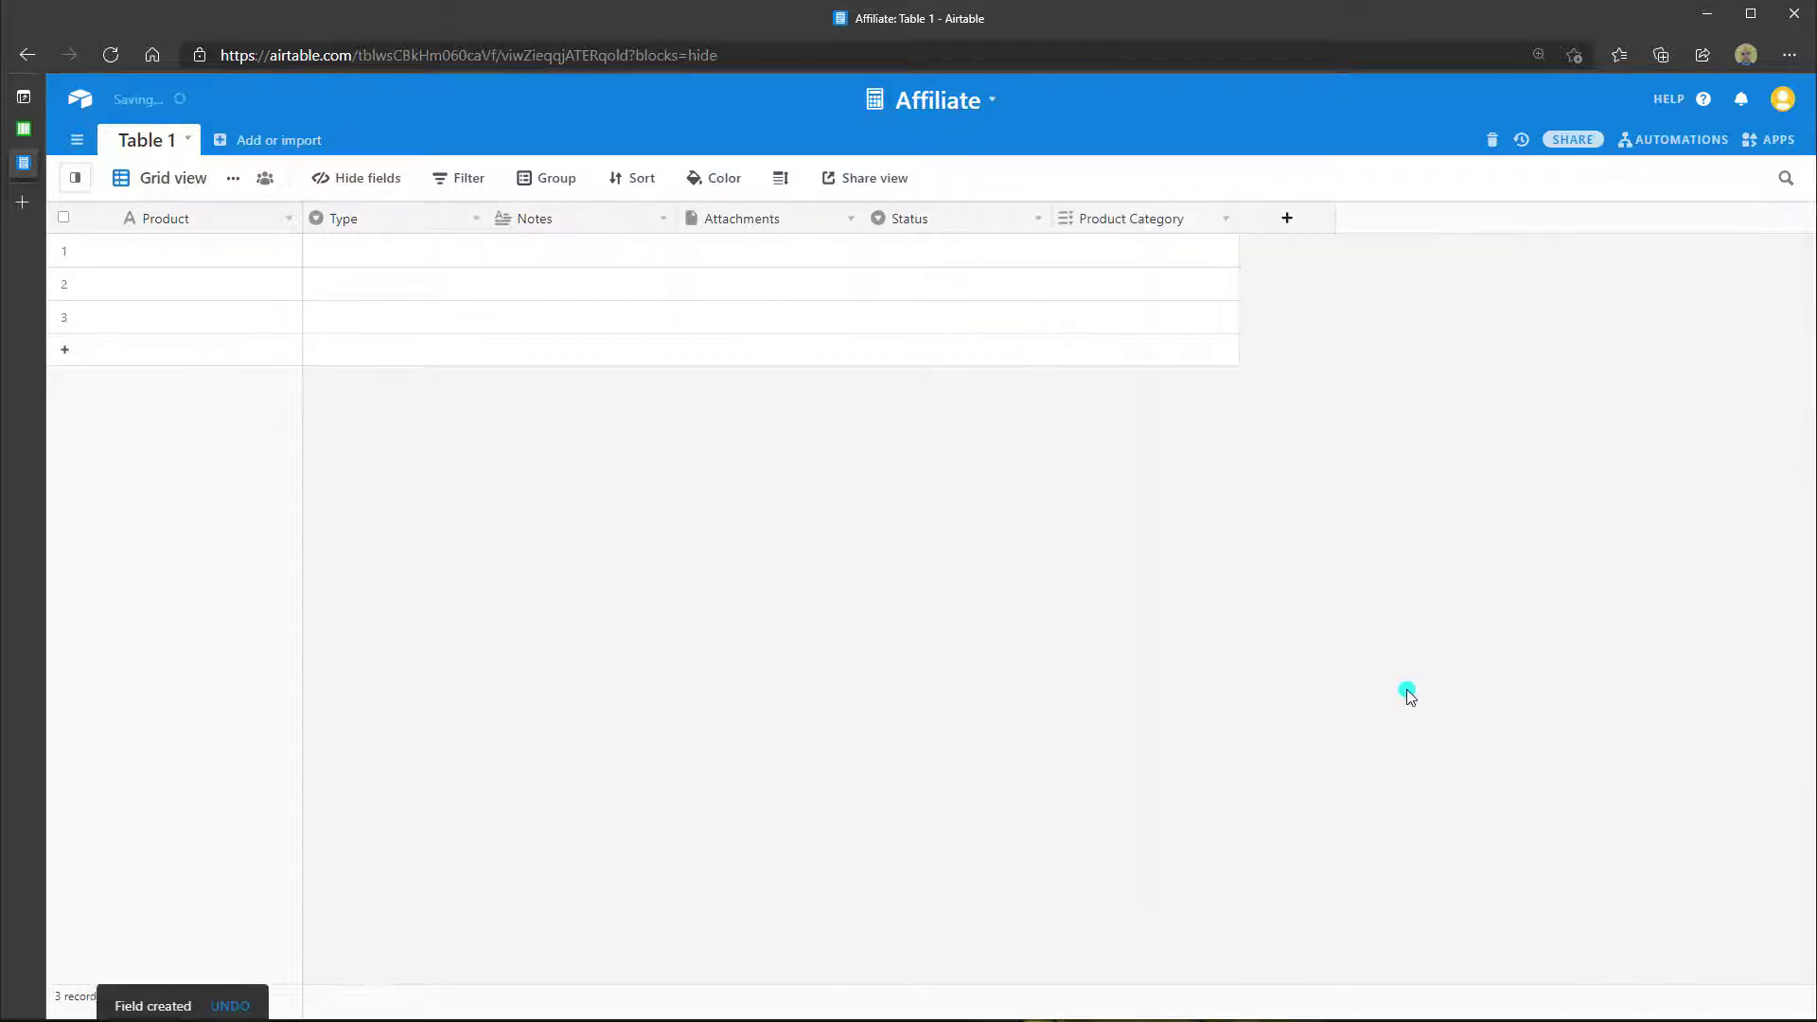
{"action": "left_click_drag", "start_coordinate": [1155, 223], "coordinate": [592, 244]}
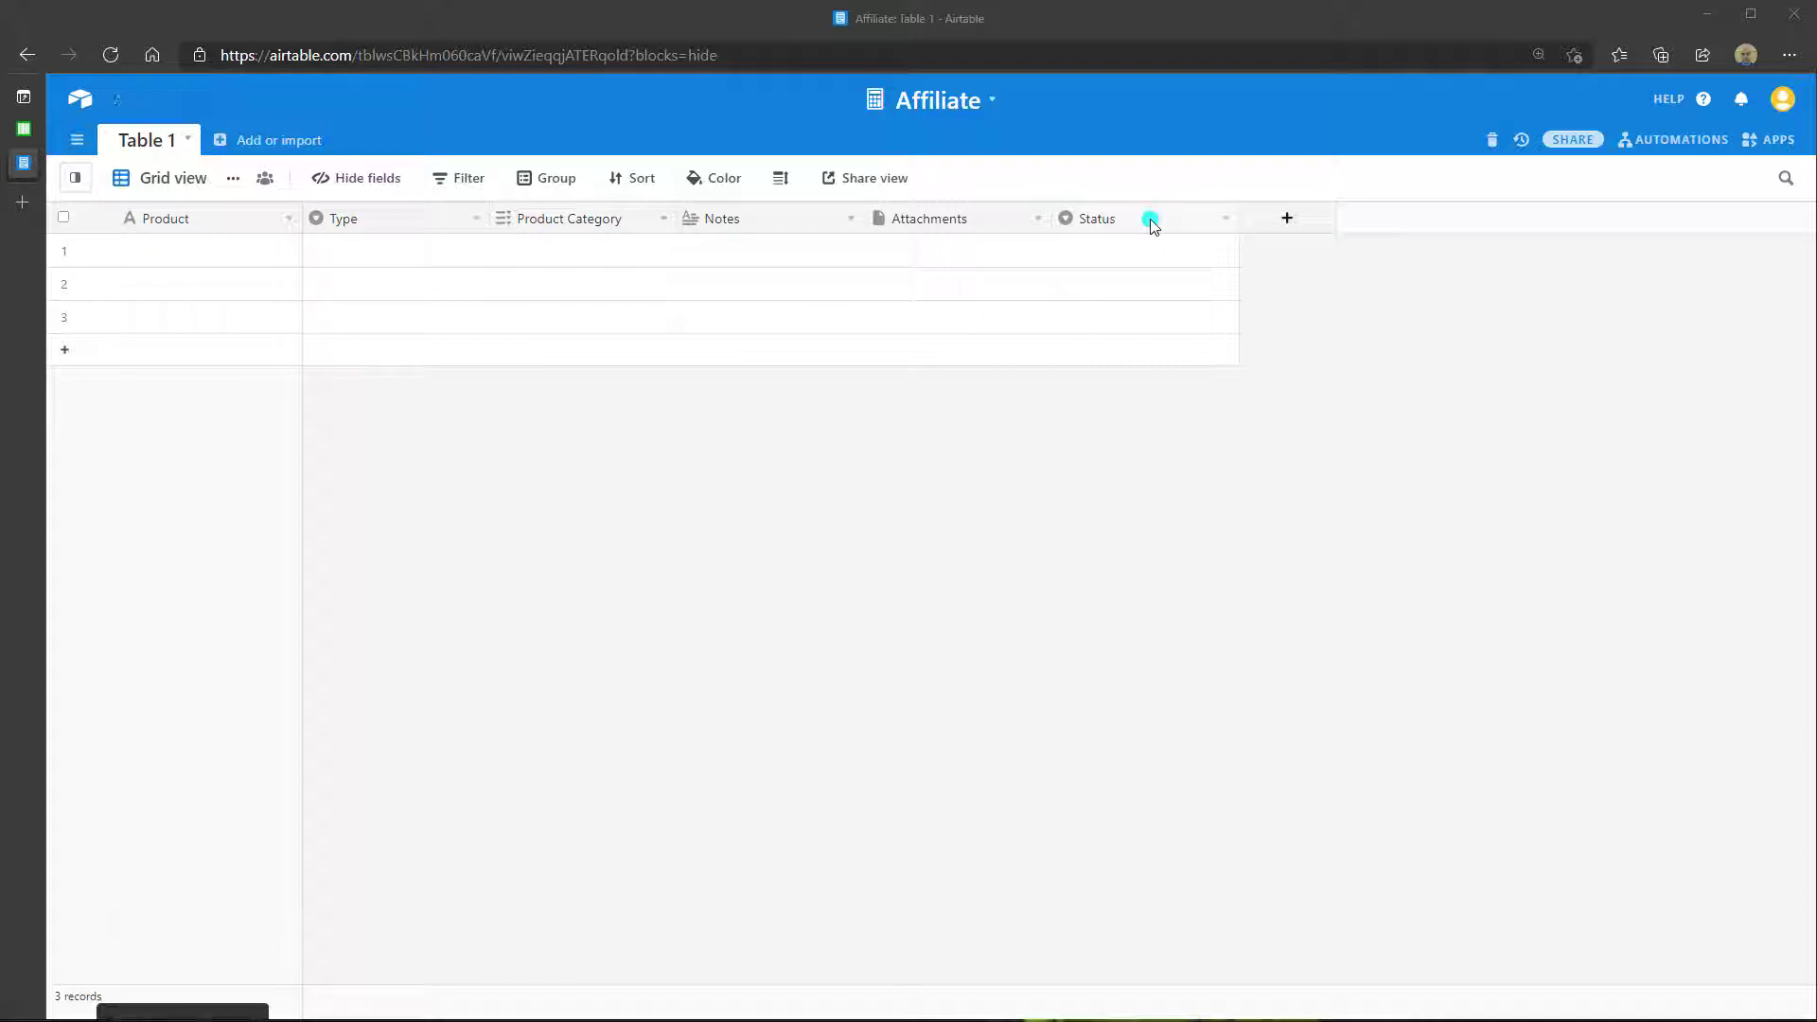
Step: Rename the Status field's options Todo, In progress and Done as Approved, Pending and Rejected
{"action": "left_click", "coordinate": [1225, 221]}
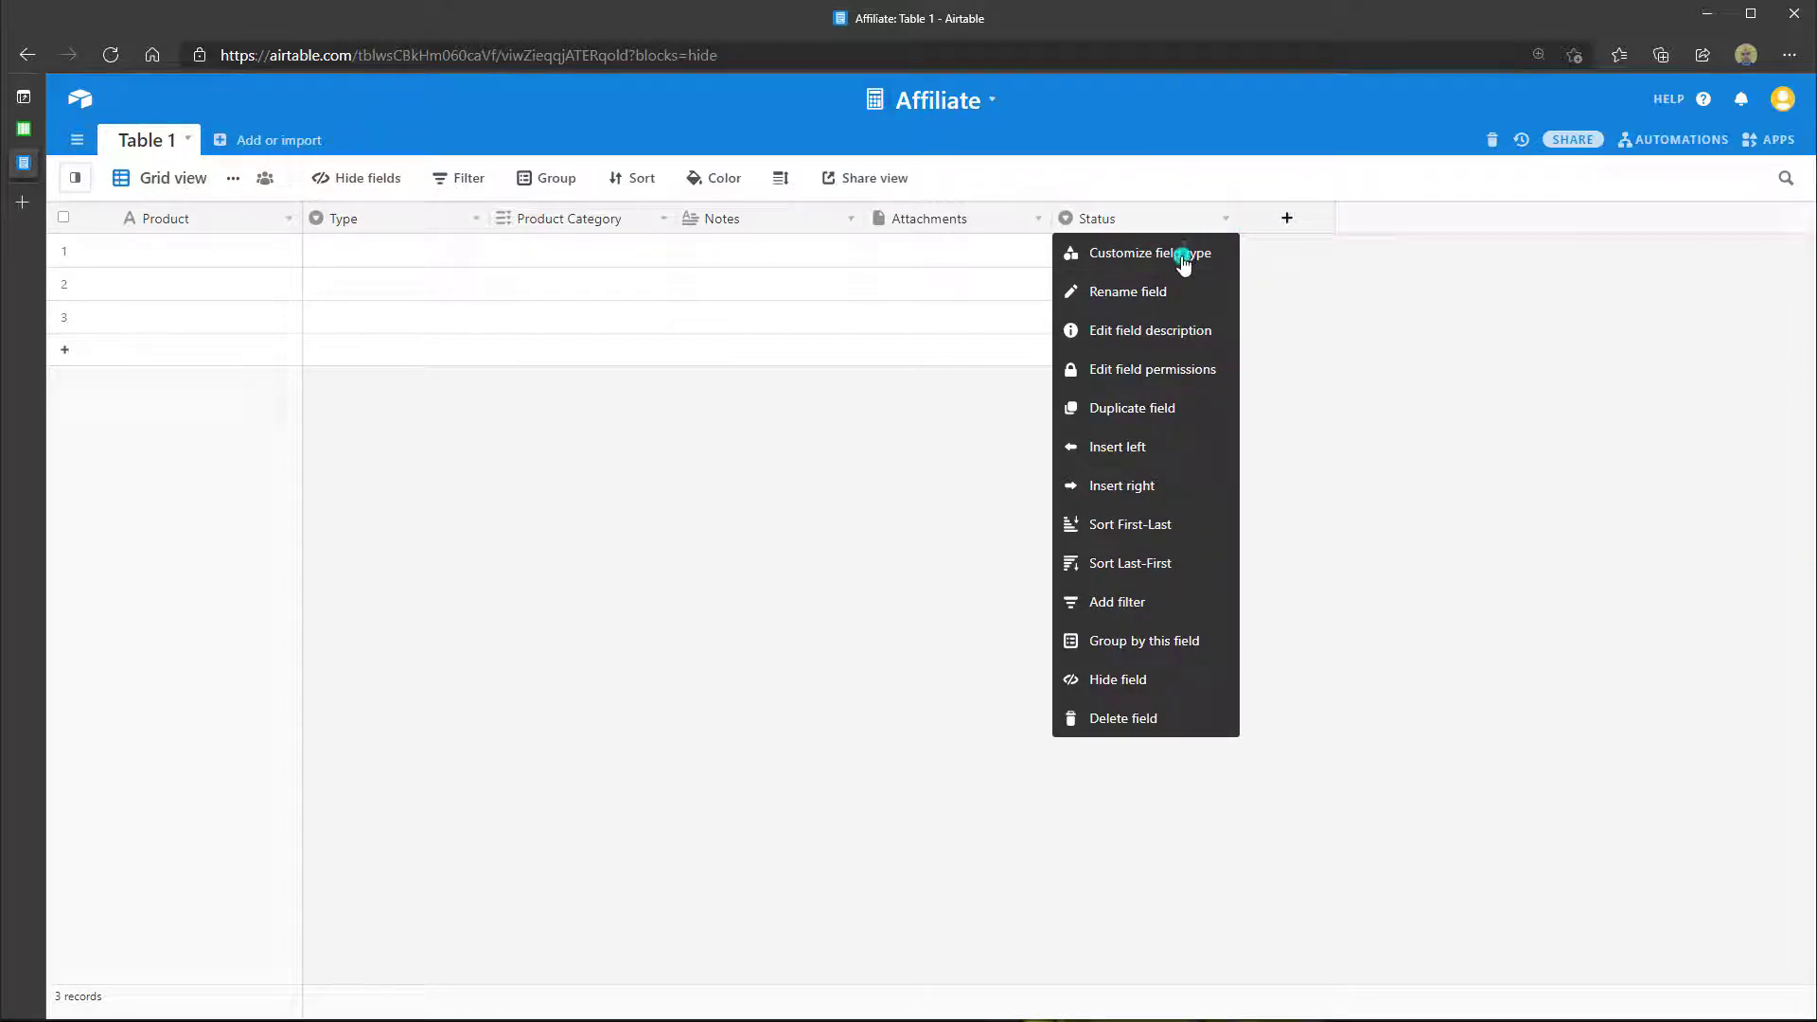
{"action": "left_click", "coordinate": [1184, 254]}
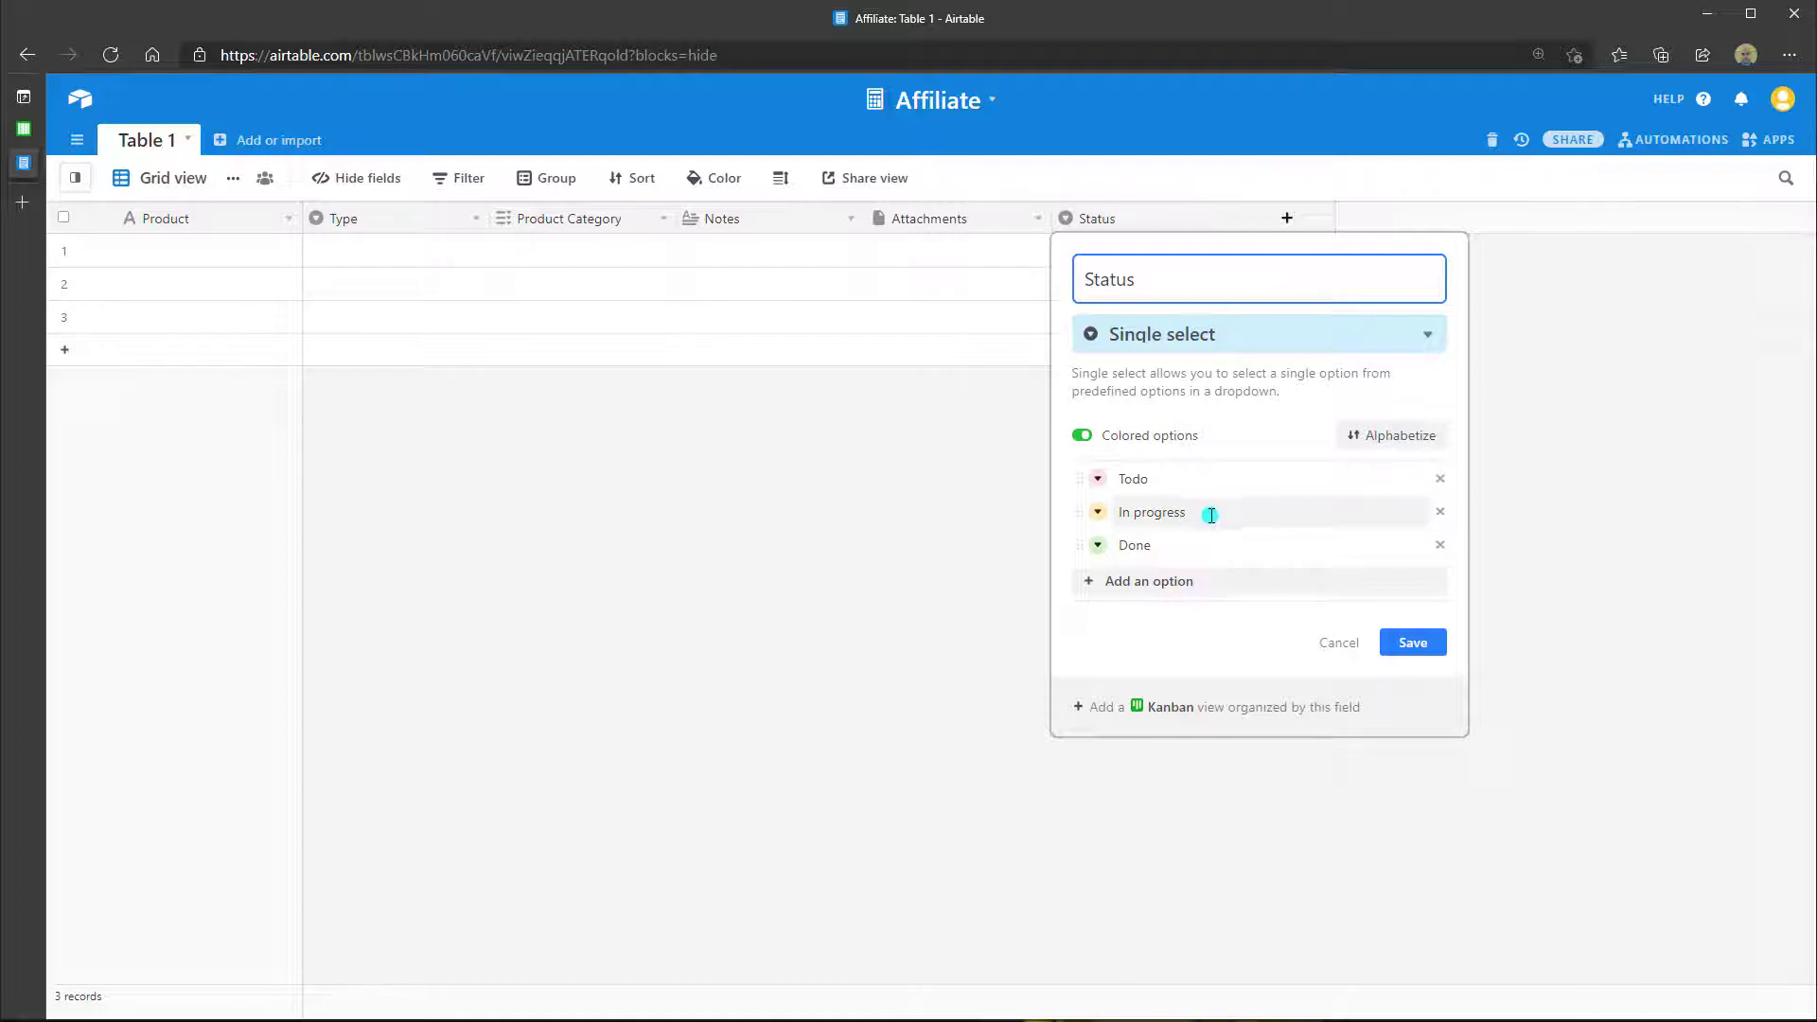
{"action": "left_click", "coordinate": [1181, 482]}
{"action": "double_click", "coordinate": [1182, 484]}
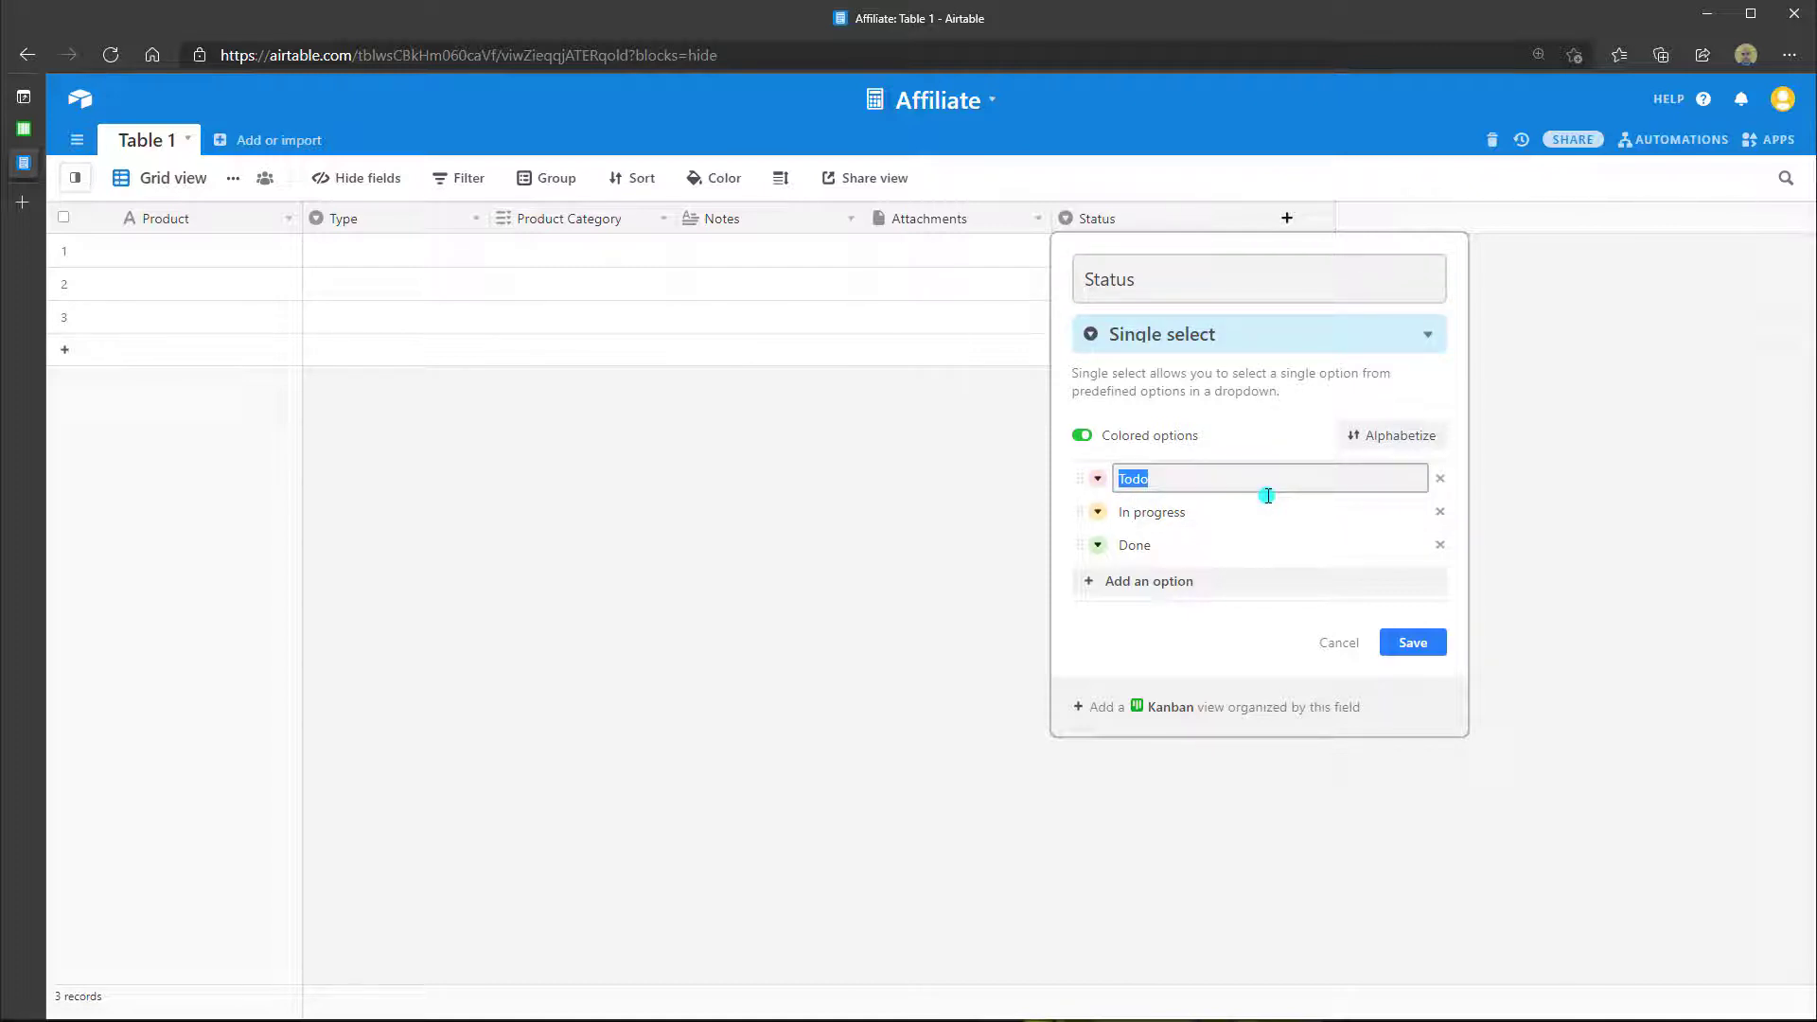
{"action": "type", "text": "Approved"}
{"action": "left_click", "coordinate": [1226, 509]}
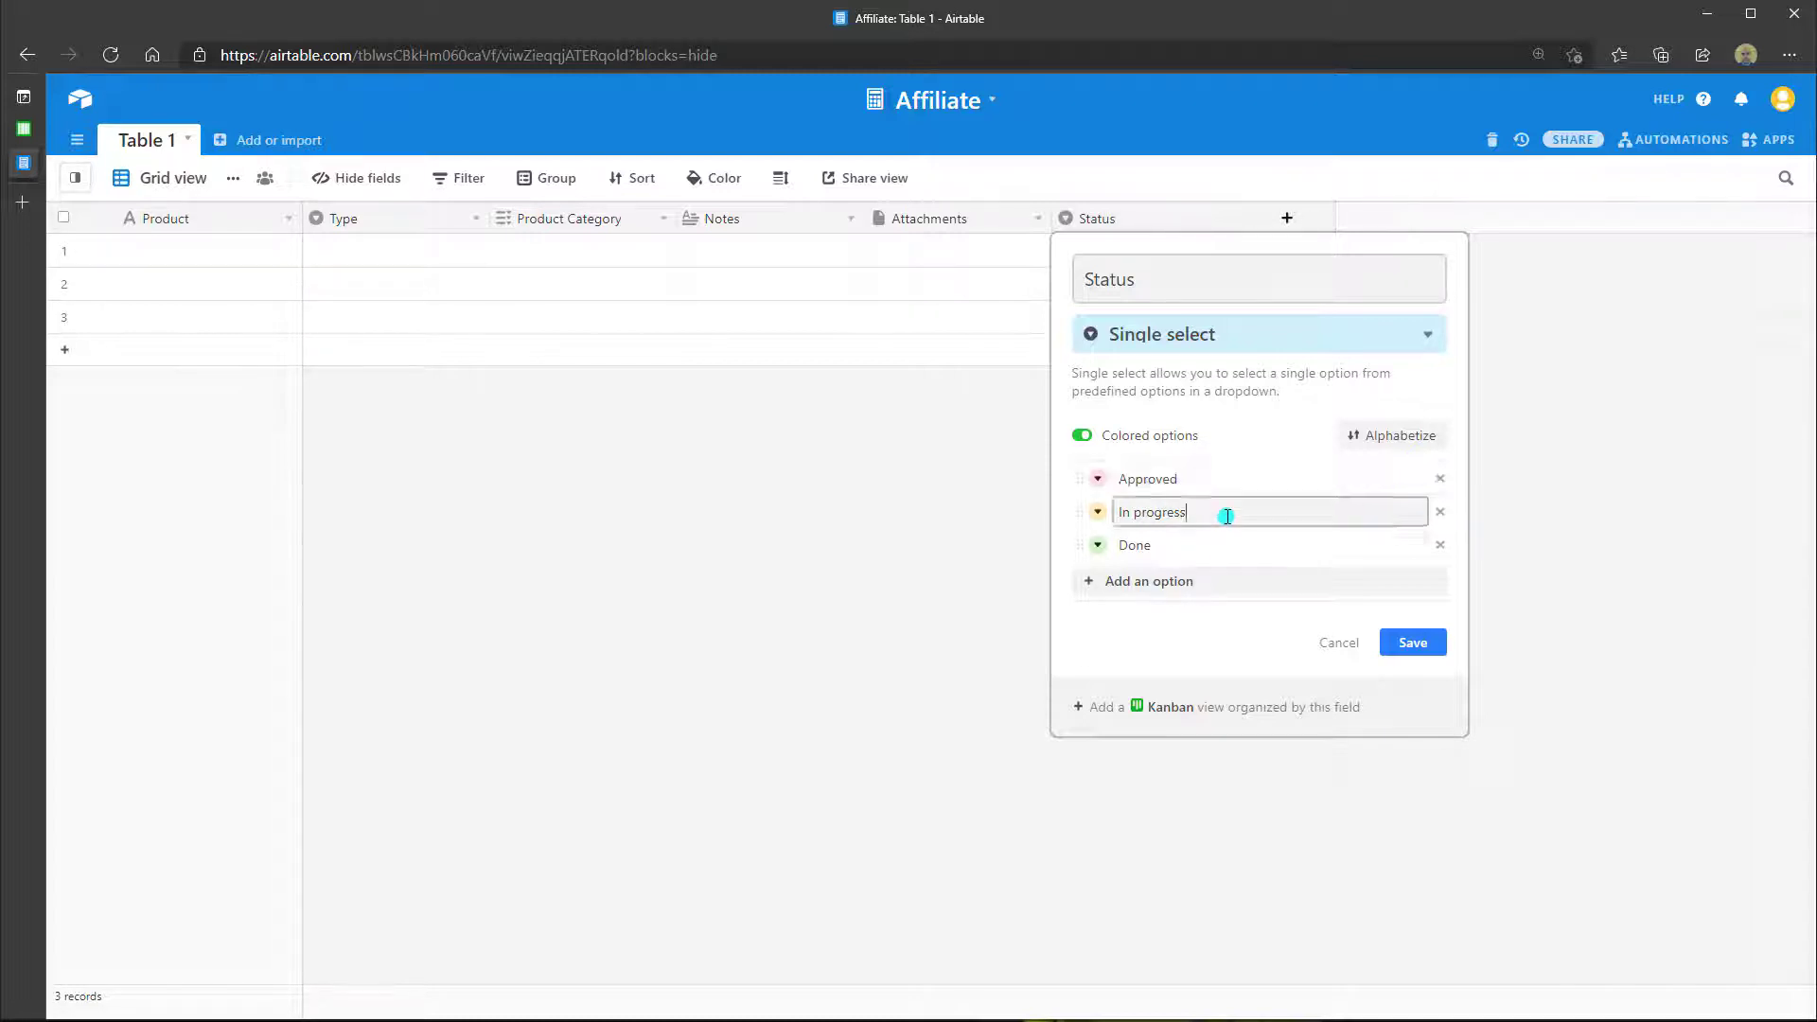
{"action": "left_click_drag", "start_coordinate": [1181, 512], "coordinate": [1098, 514]}
{"action": "type", "text": "Pending"}
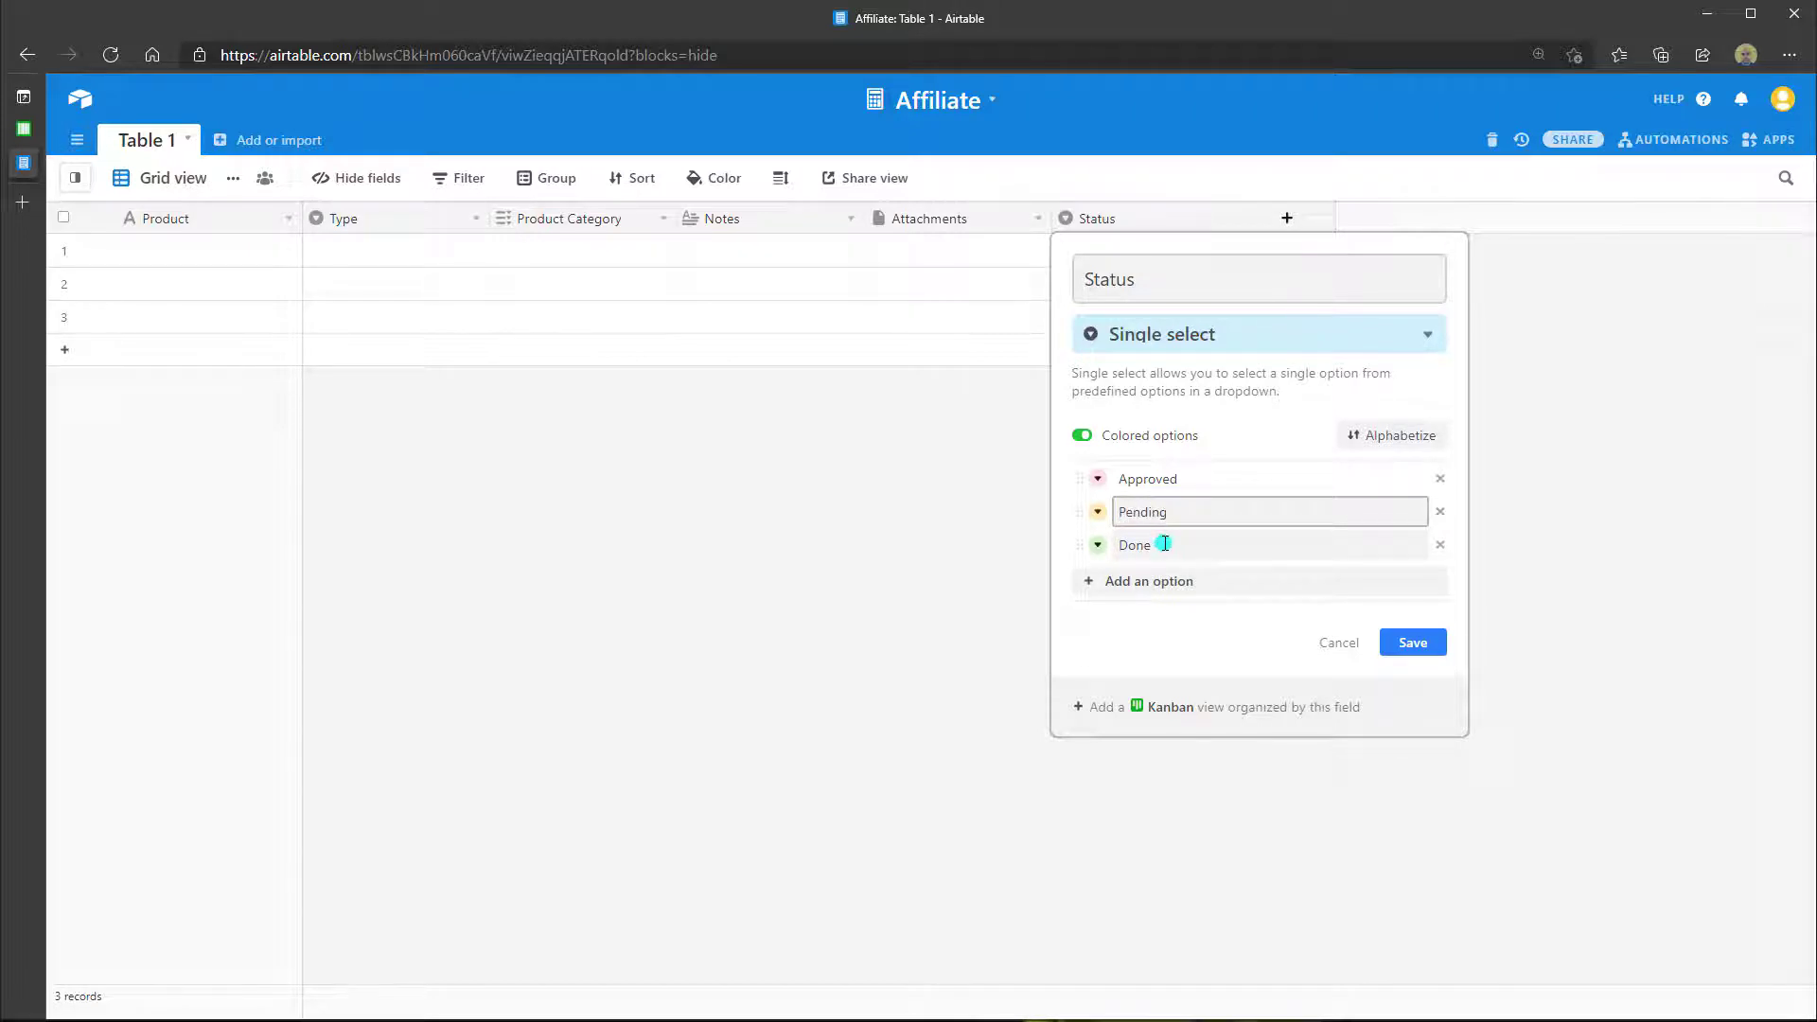
{"action": "left_click_drag", "start_coordinate": [1165, 543], "coordinate": [1097, 549]}
{"action": "type", "text": "Rejected"}
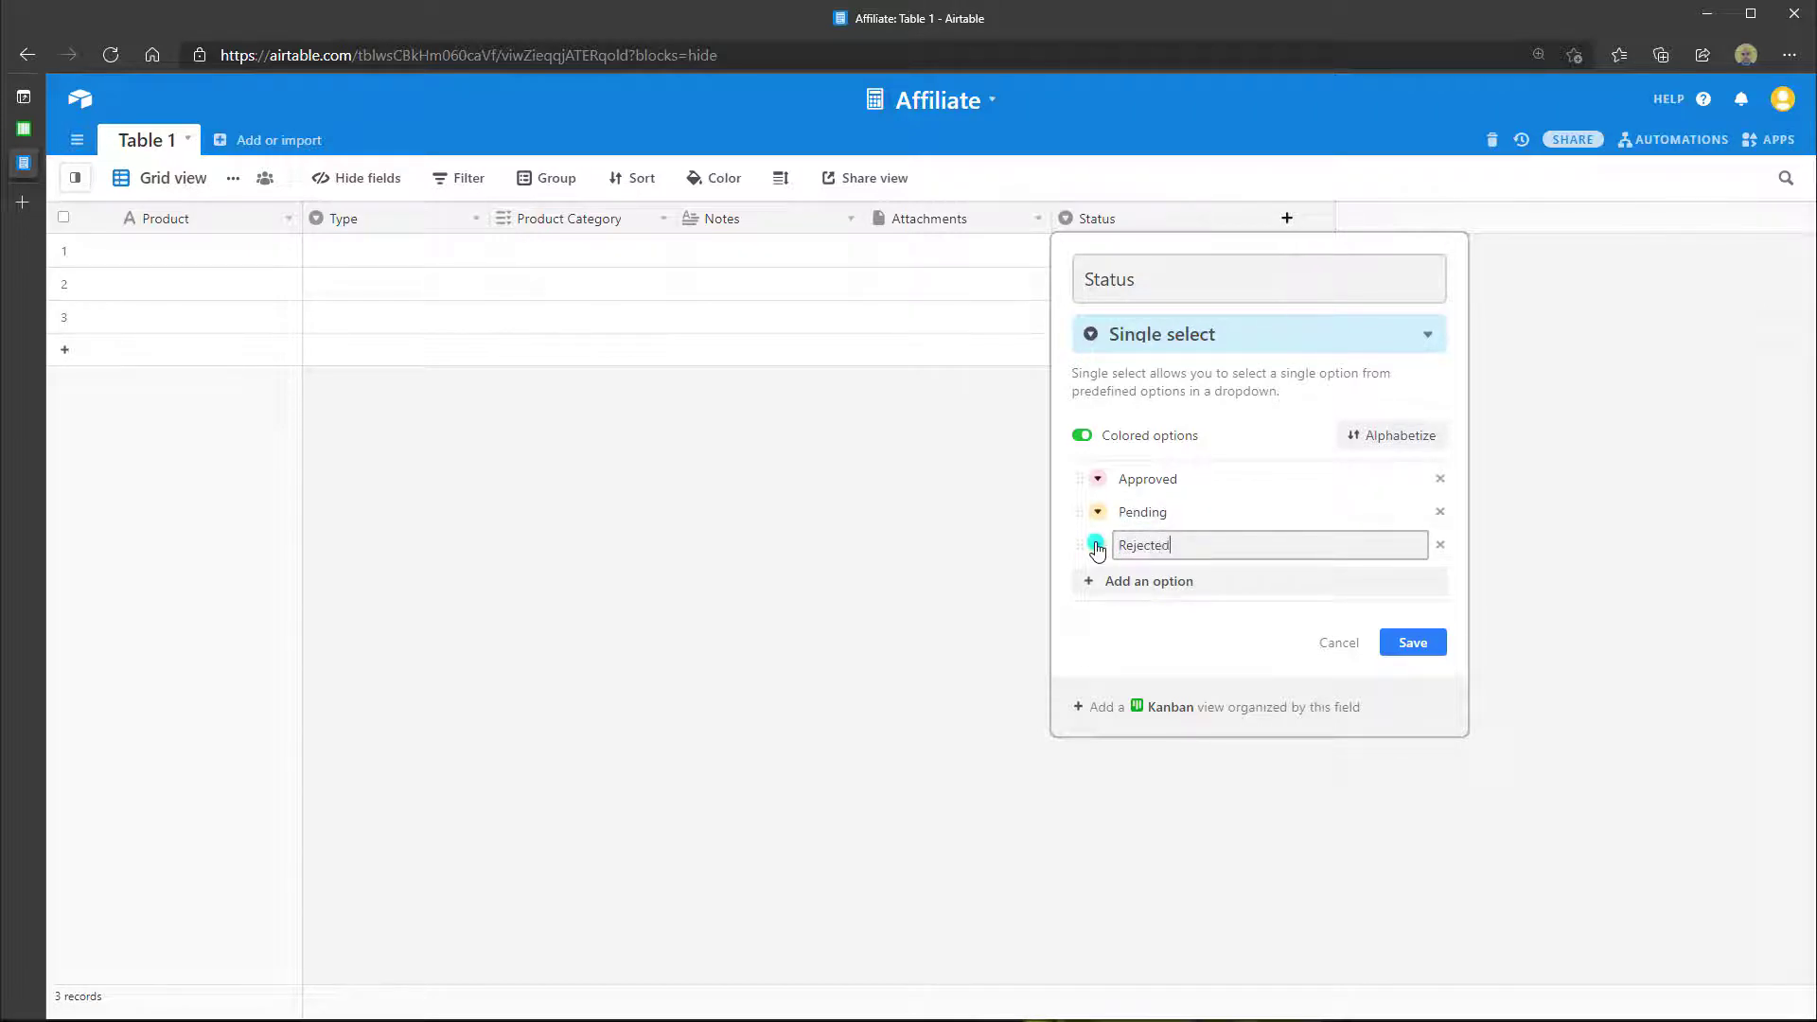
Step: Add a Backlog option to the Status field and place the saved field directly after Product Category
{"action": "left_click", "coordinate": [1127, 580]}
{"action": "type", "text": "Backlog"}
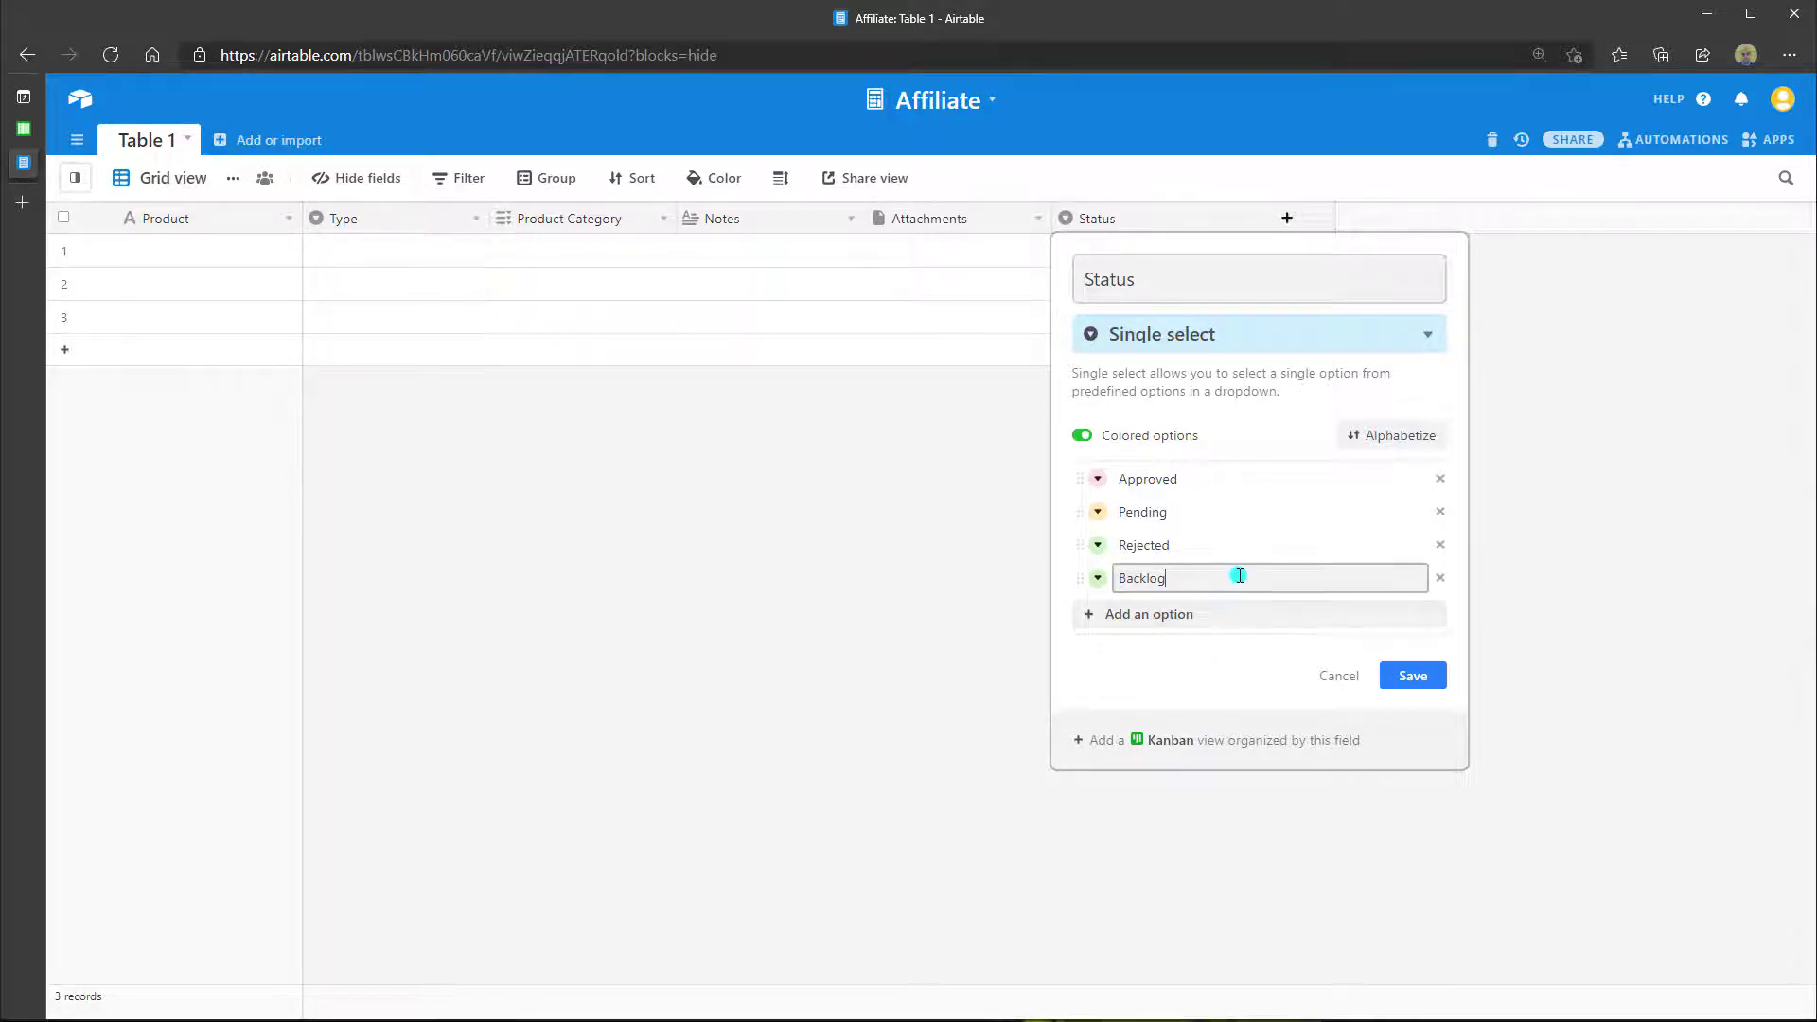
{"action": "left_click", "coordinate": [1415, 677]}
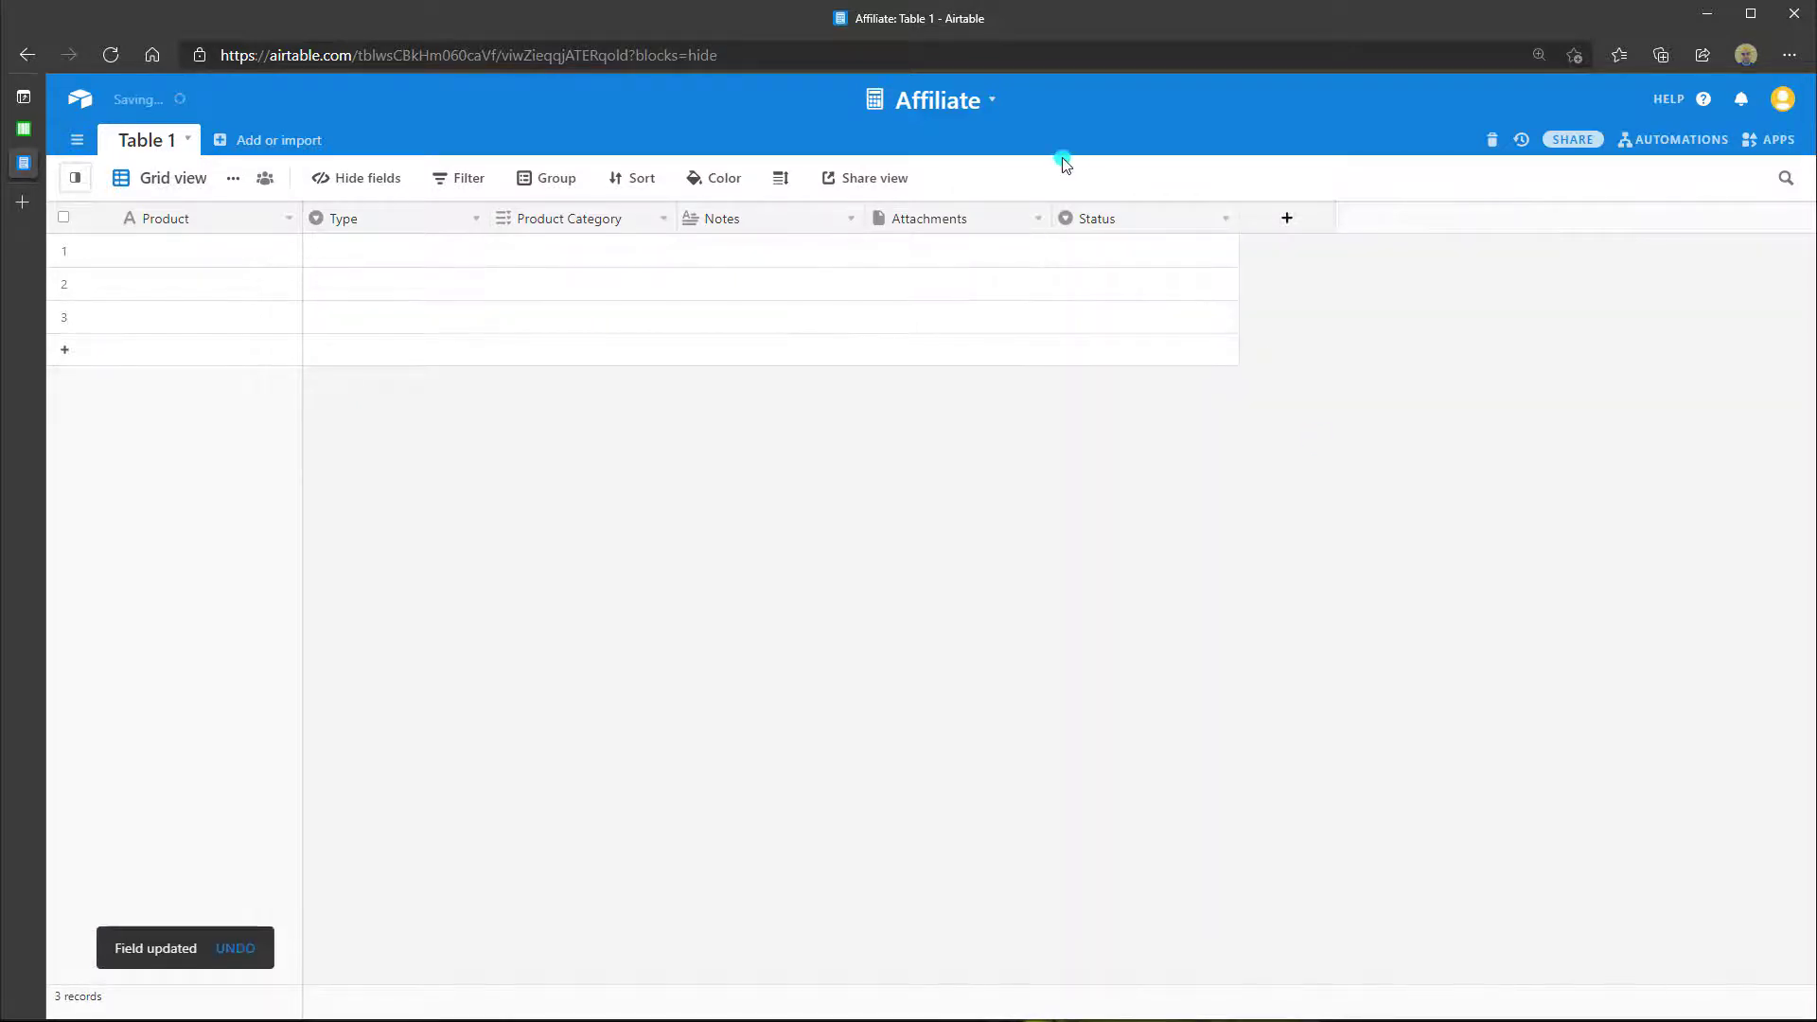
{"action": "left_click_drag", "start_coordinate": [1101, 219], "coordinate": [701, 247]}
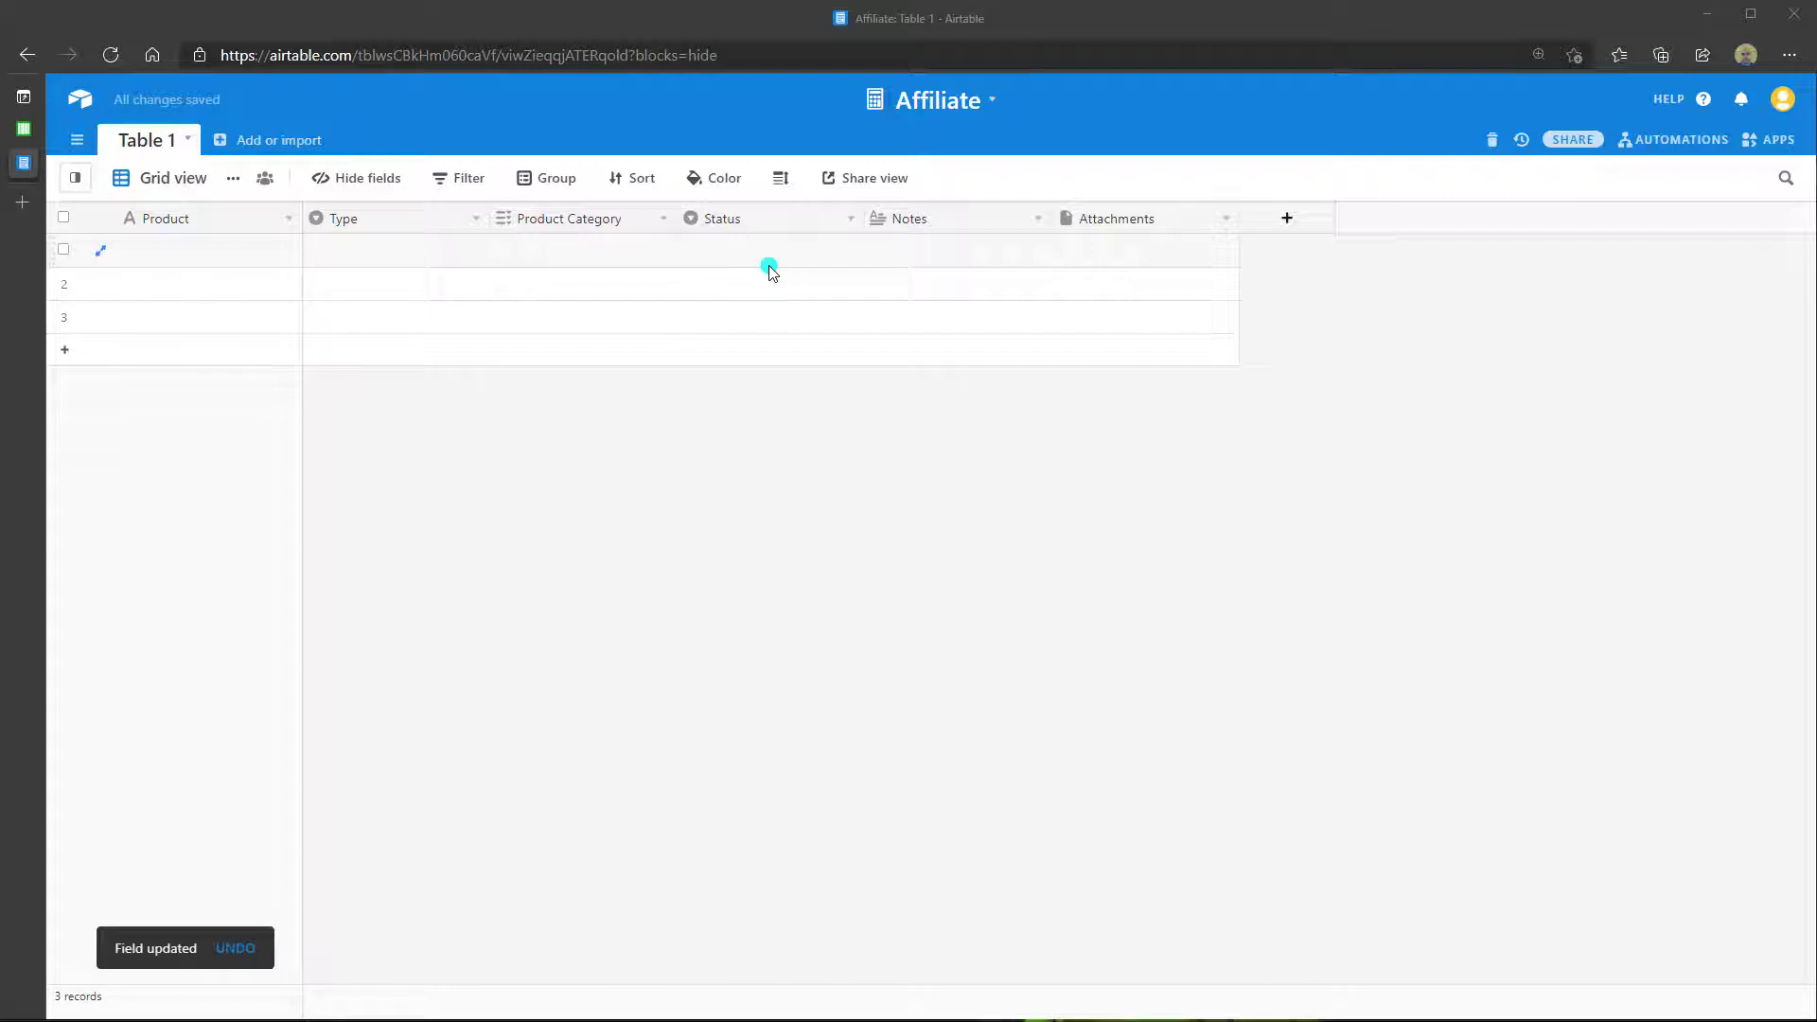
Step: Start a new single select field named Network
{"action": "left_click", "coordinate": [1286, 220]}
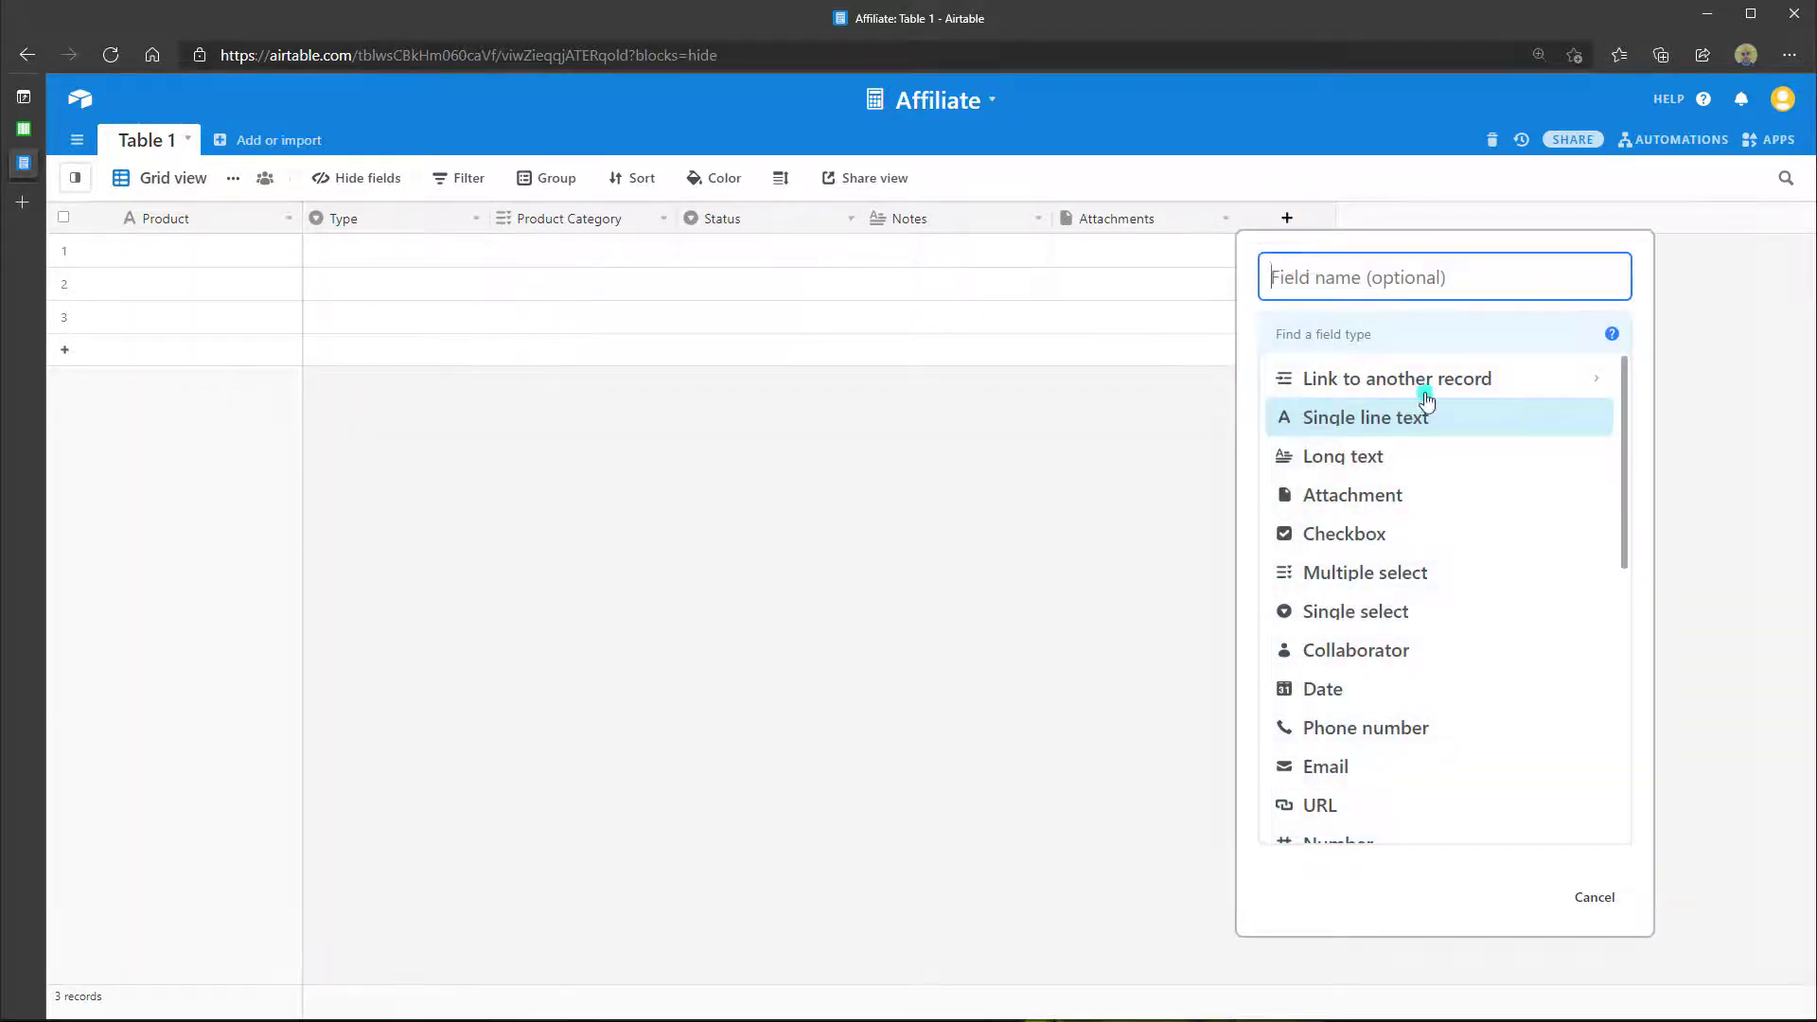
{"action": "left_click", "coordinate": [1398, 617]}
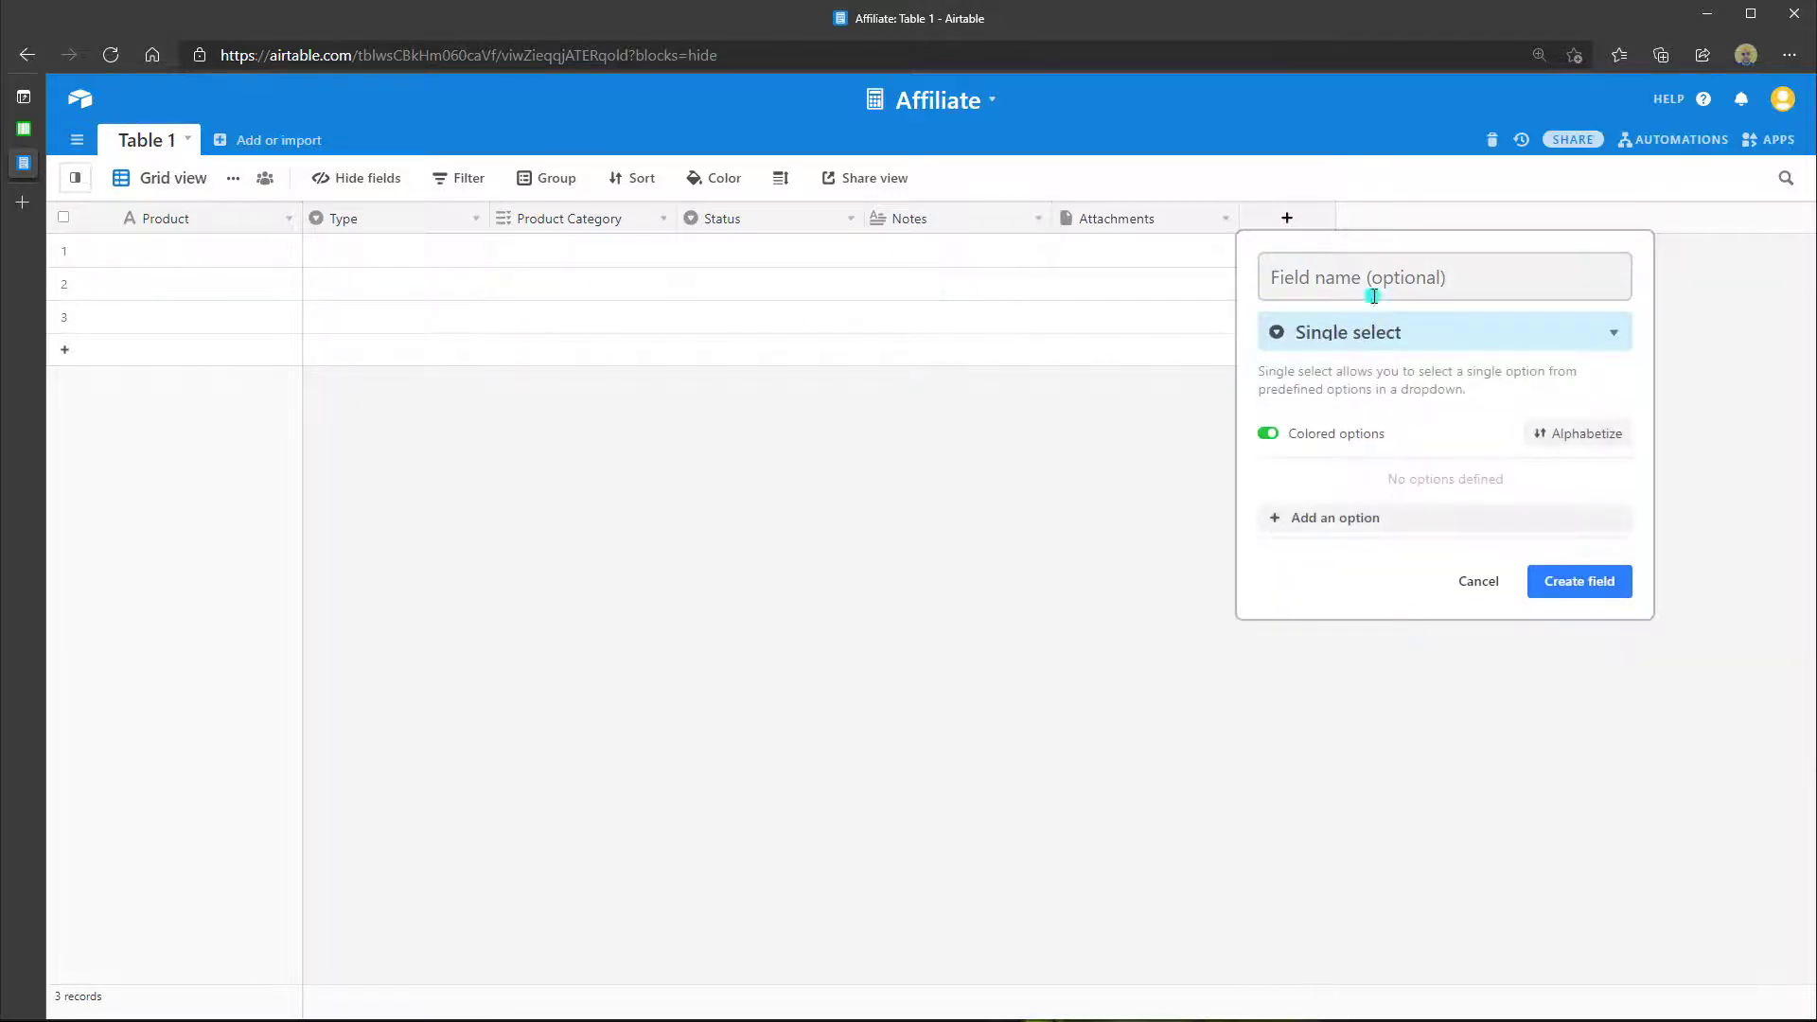
{"action": "left_click", "coordinate": [1358, 281]}
{"action": "type", "text": "Network"}
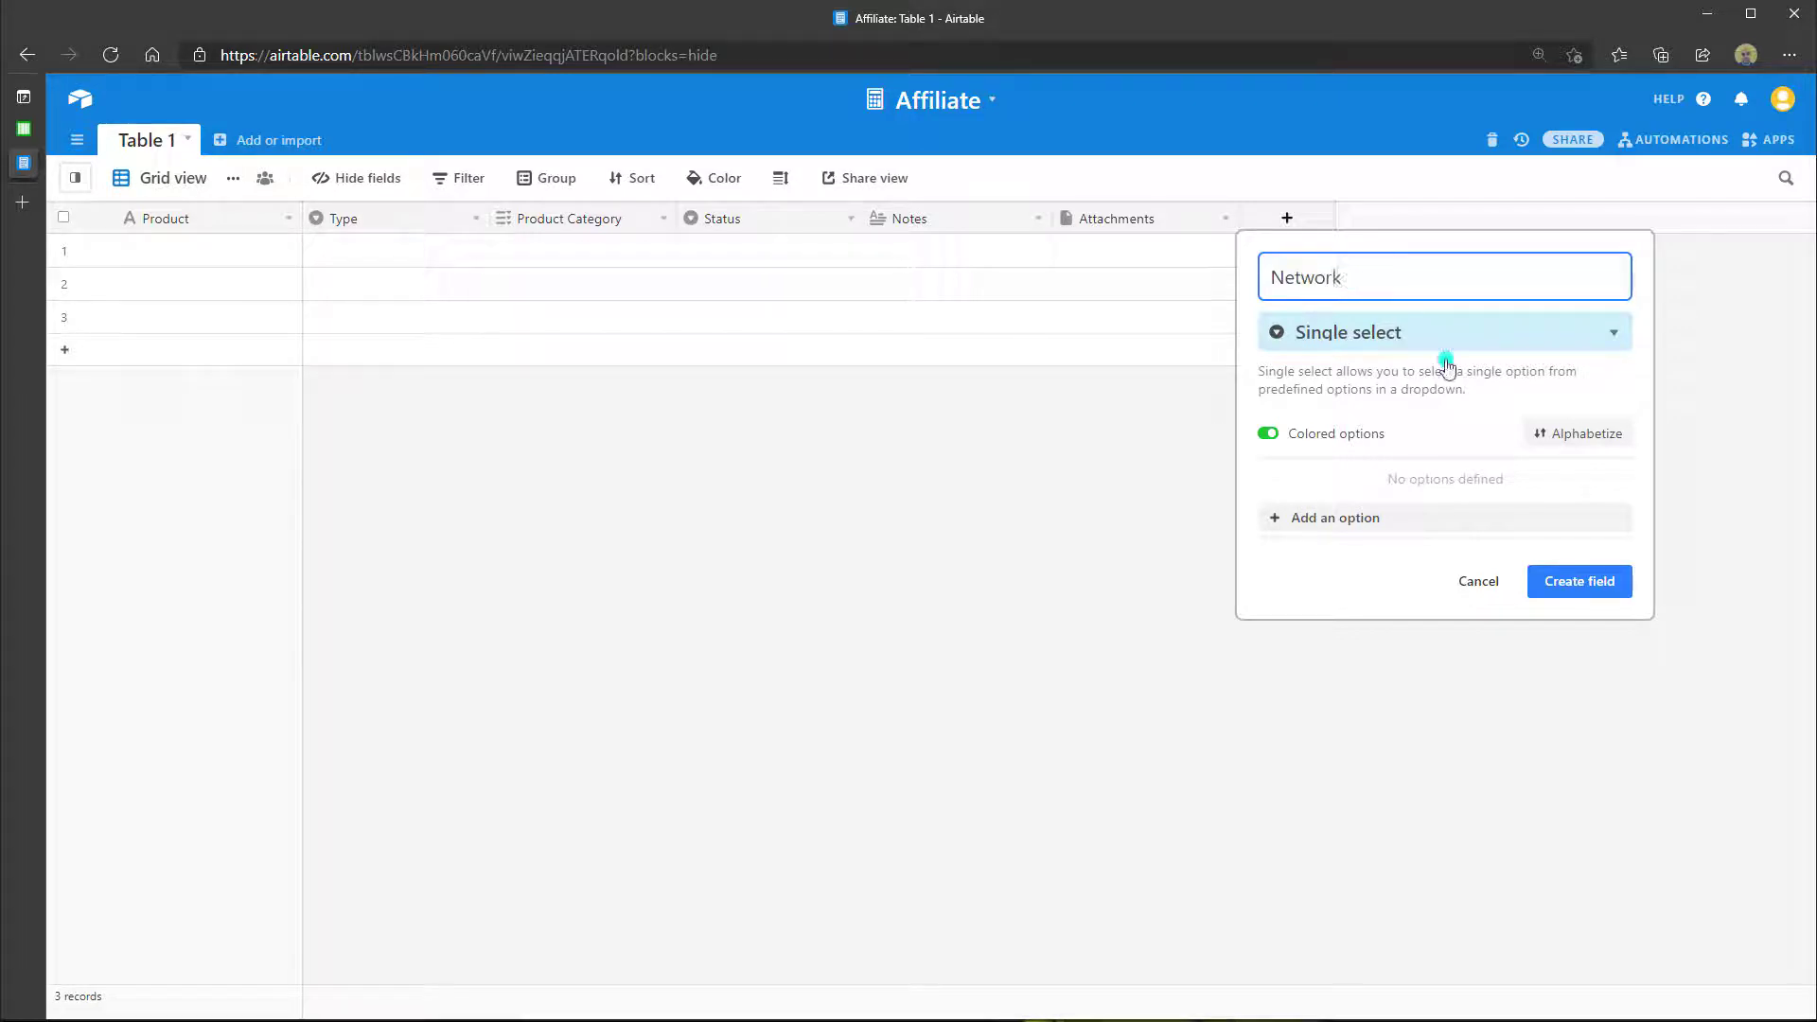
Step: Create the Network field with the options Impact Radius, Commission Junction, Amazon, Rakuten and Vendor Direct, and place it directly after Status
{"action": "left_click", "coordinate": [1325, 517]}
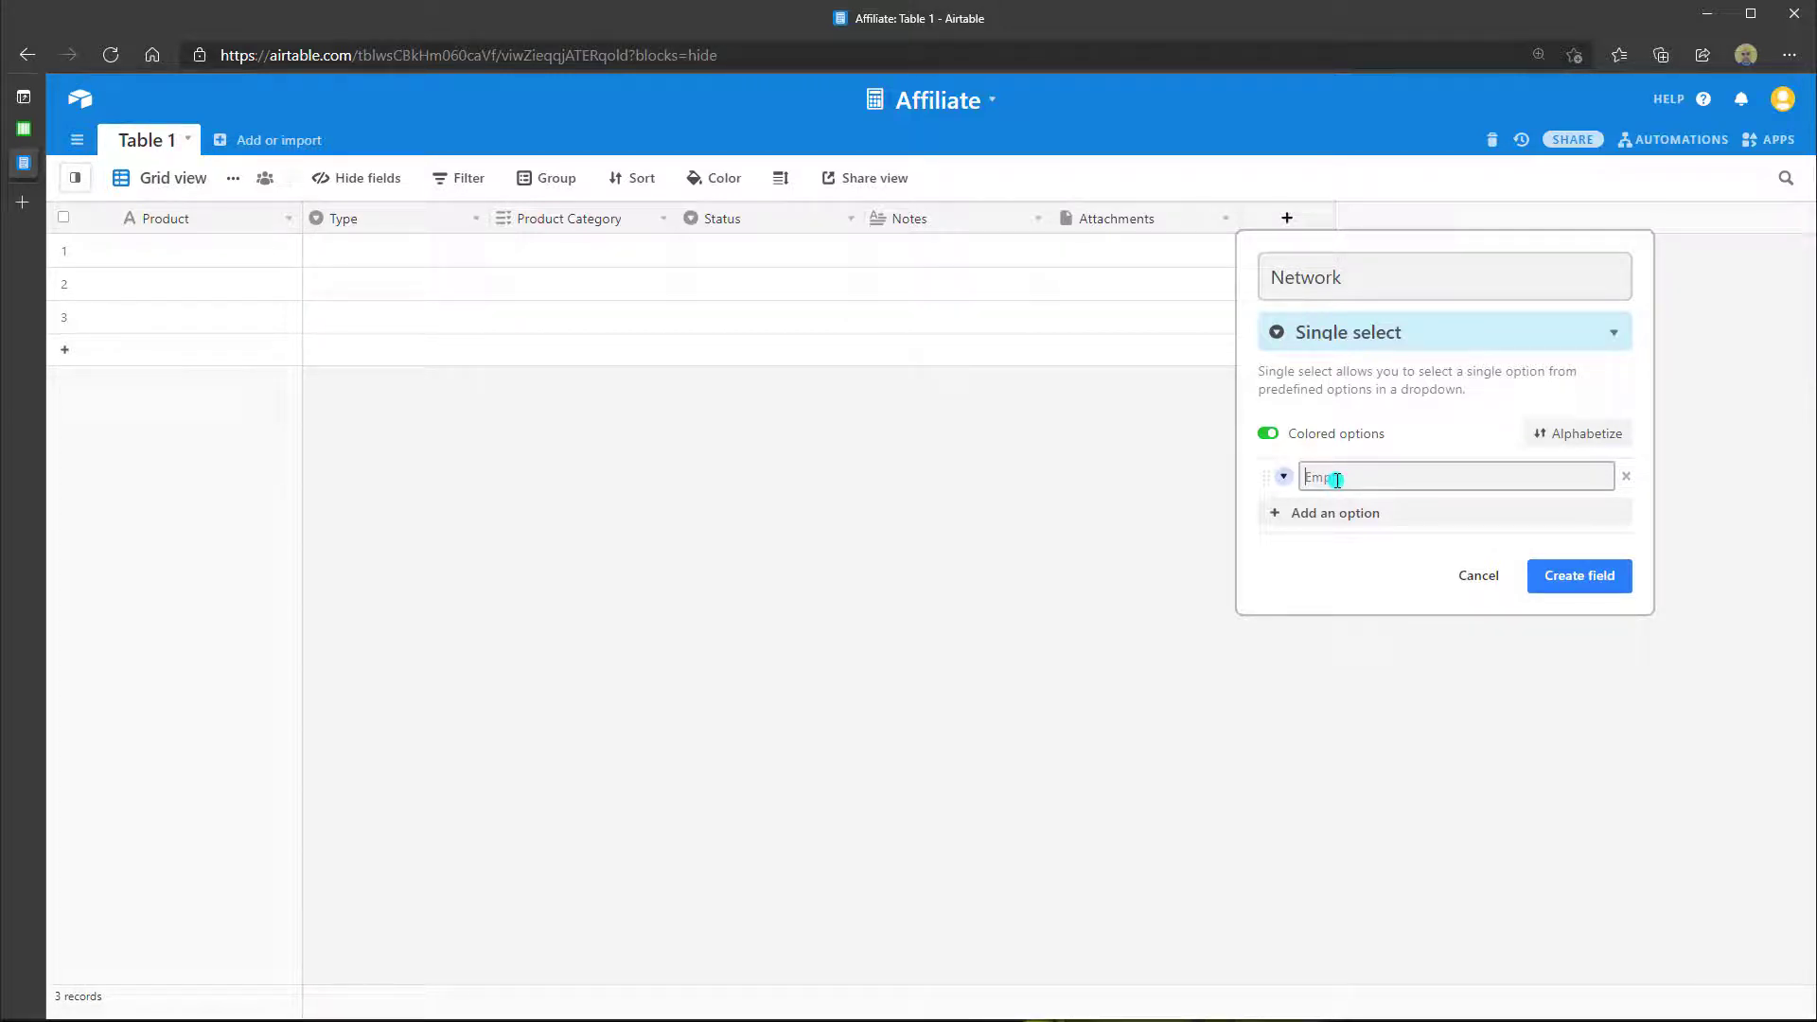
{"action": "type", "text": "Impact Radius"}
{"action": "key", "text": "Return"}
{"action": "type", "text": "C"}
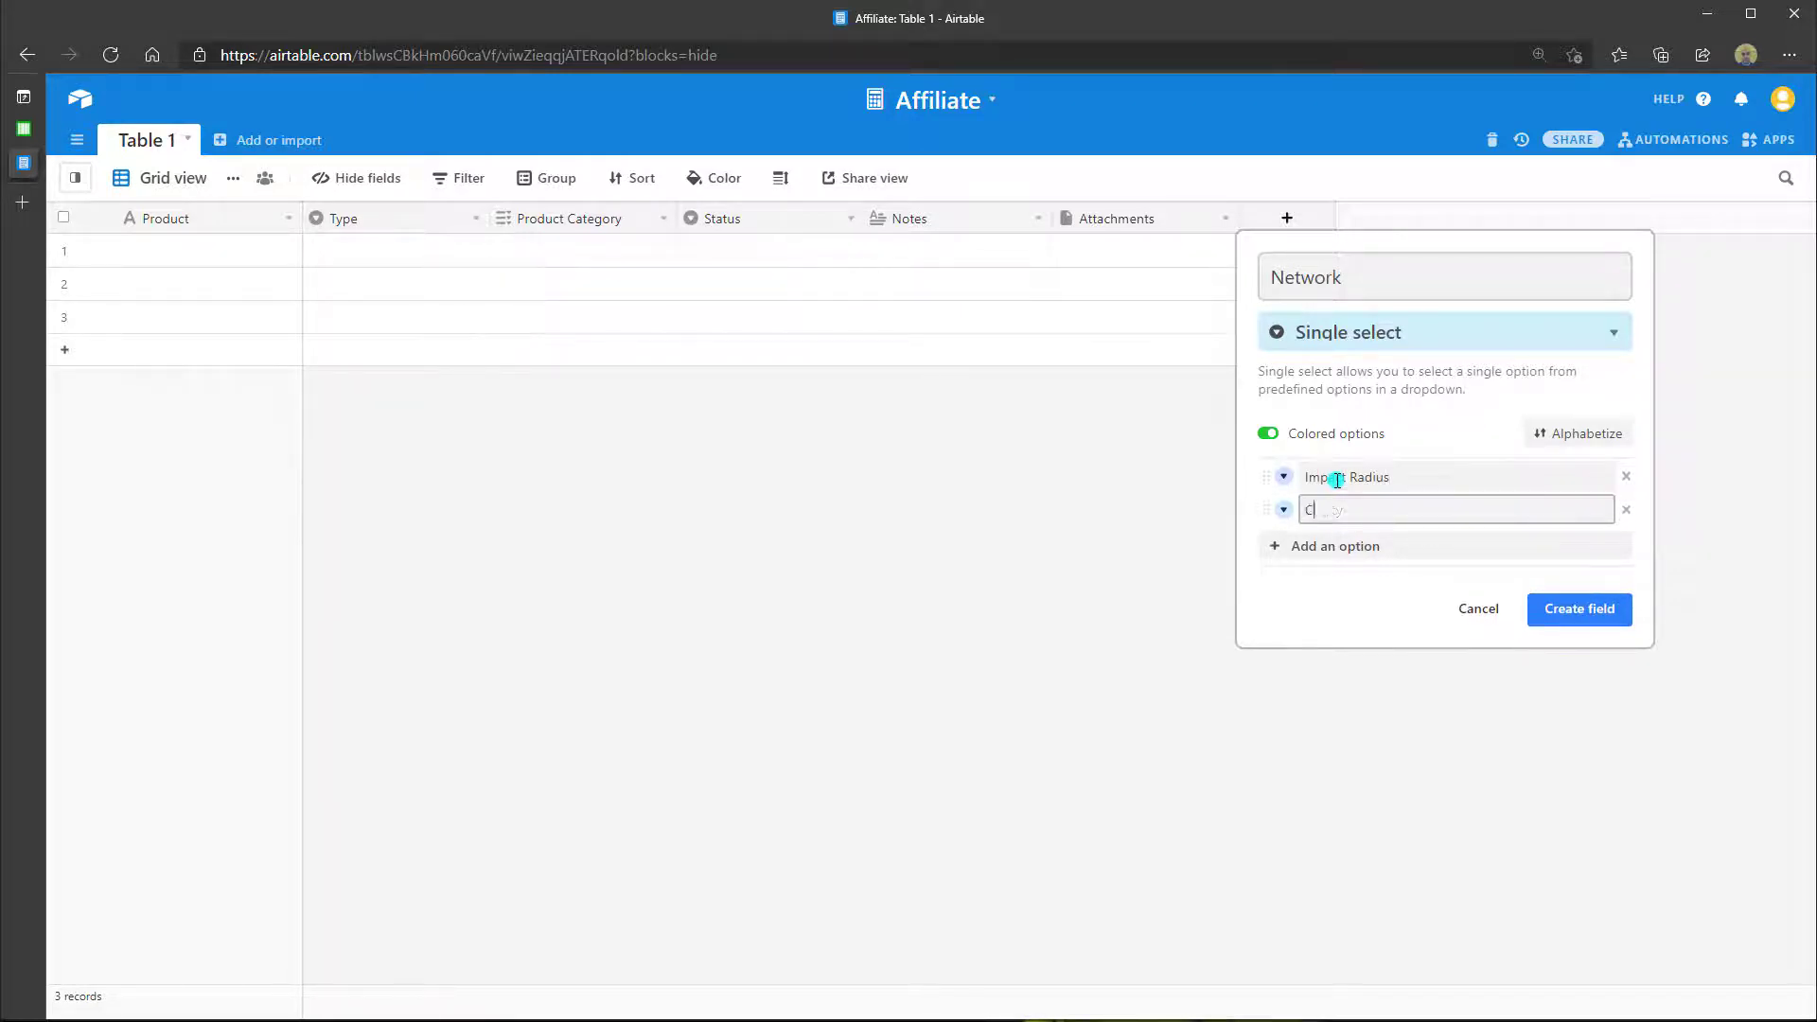
{"action": "type", "text": "ommission Junmc"}
{"action": "key", "text": "BackSpace"}
{"action": "type", "text": "ction"}
{"action": "key", "text": "Return"}
{"action": "type", "text": "Amazon"}
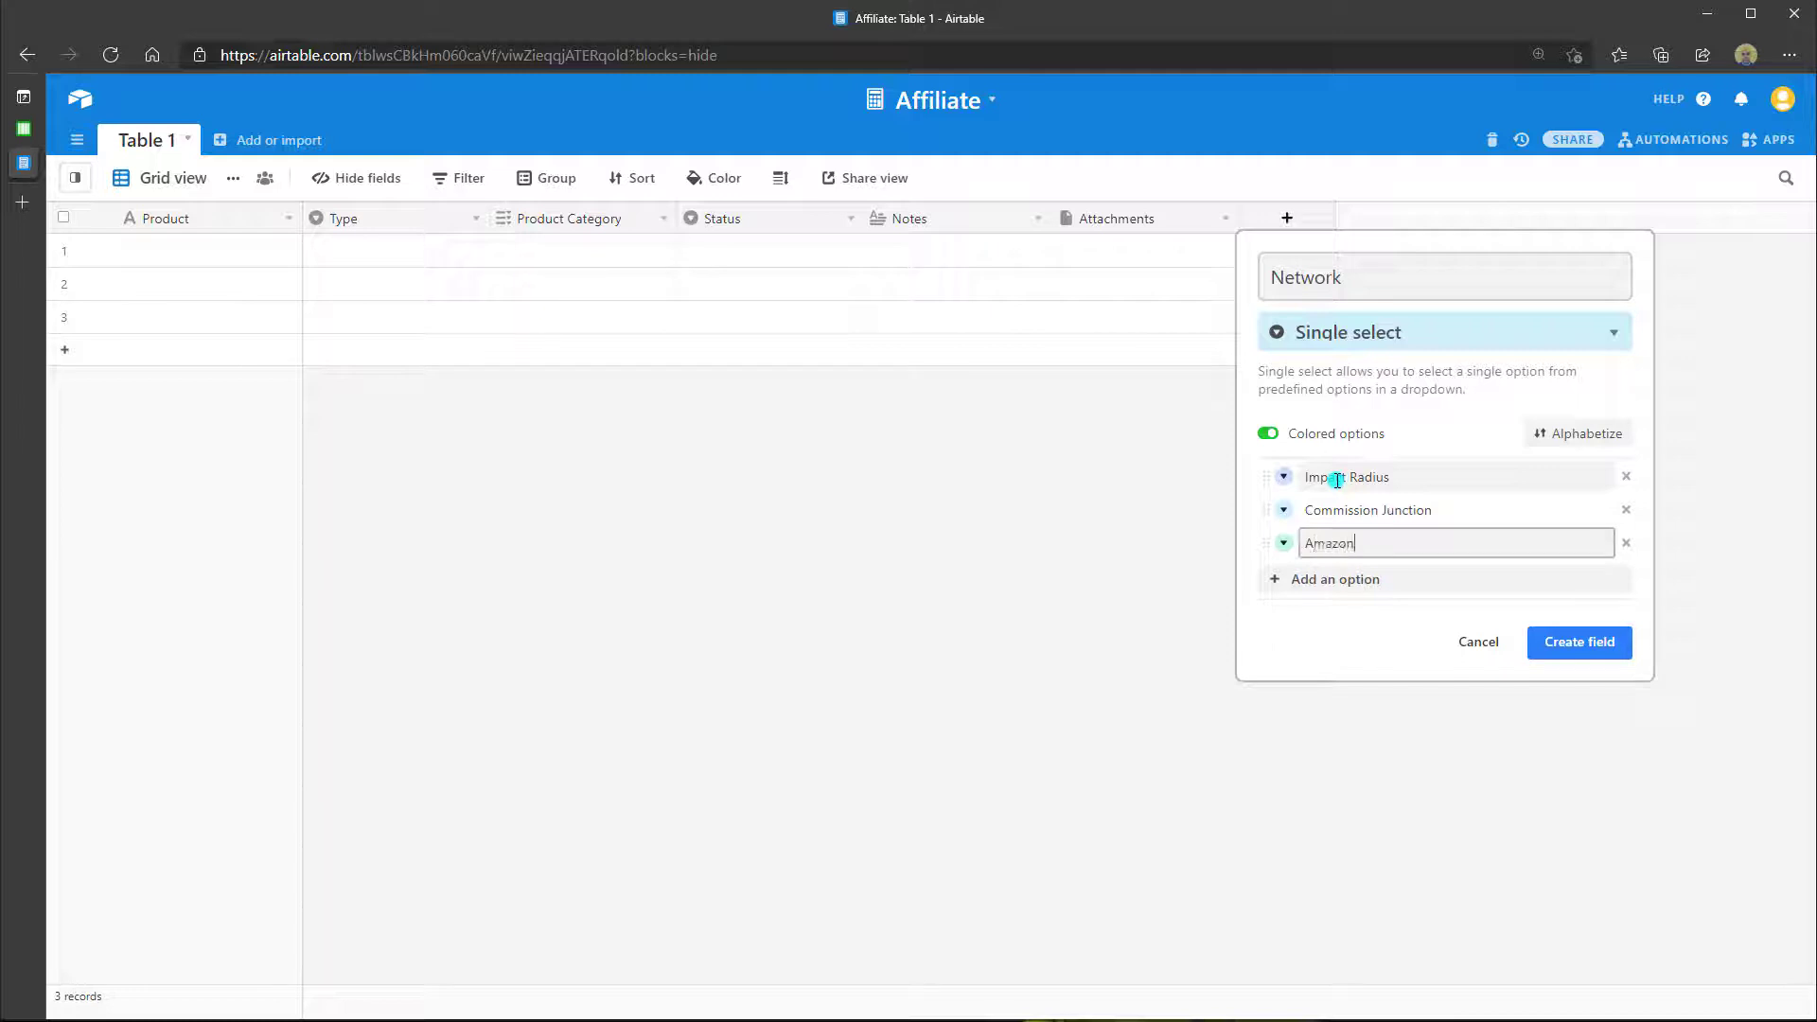
{"action": "key", "text": "Return"}
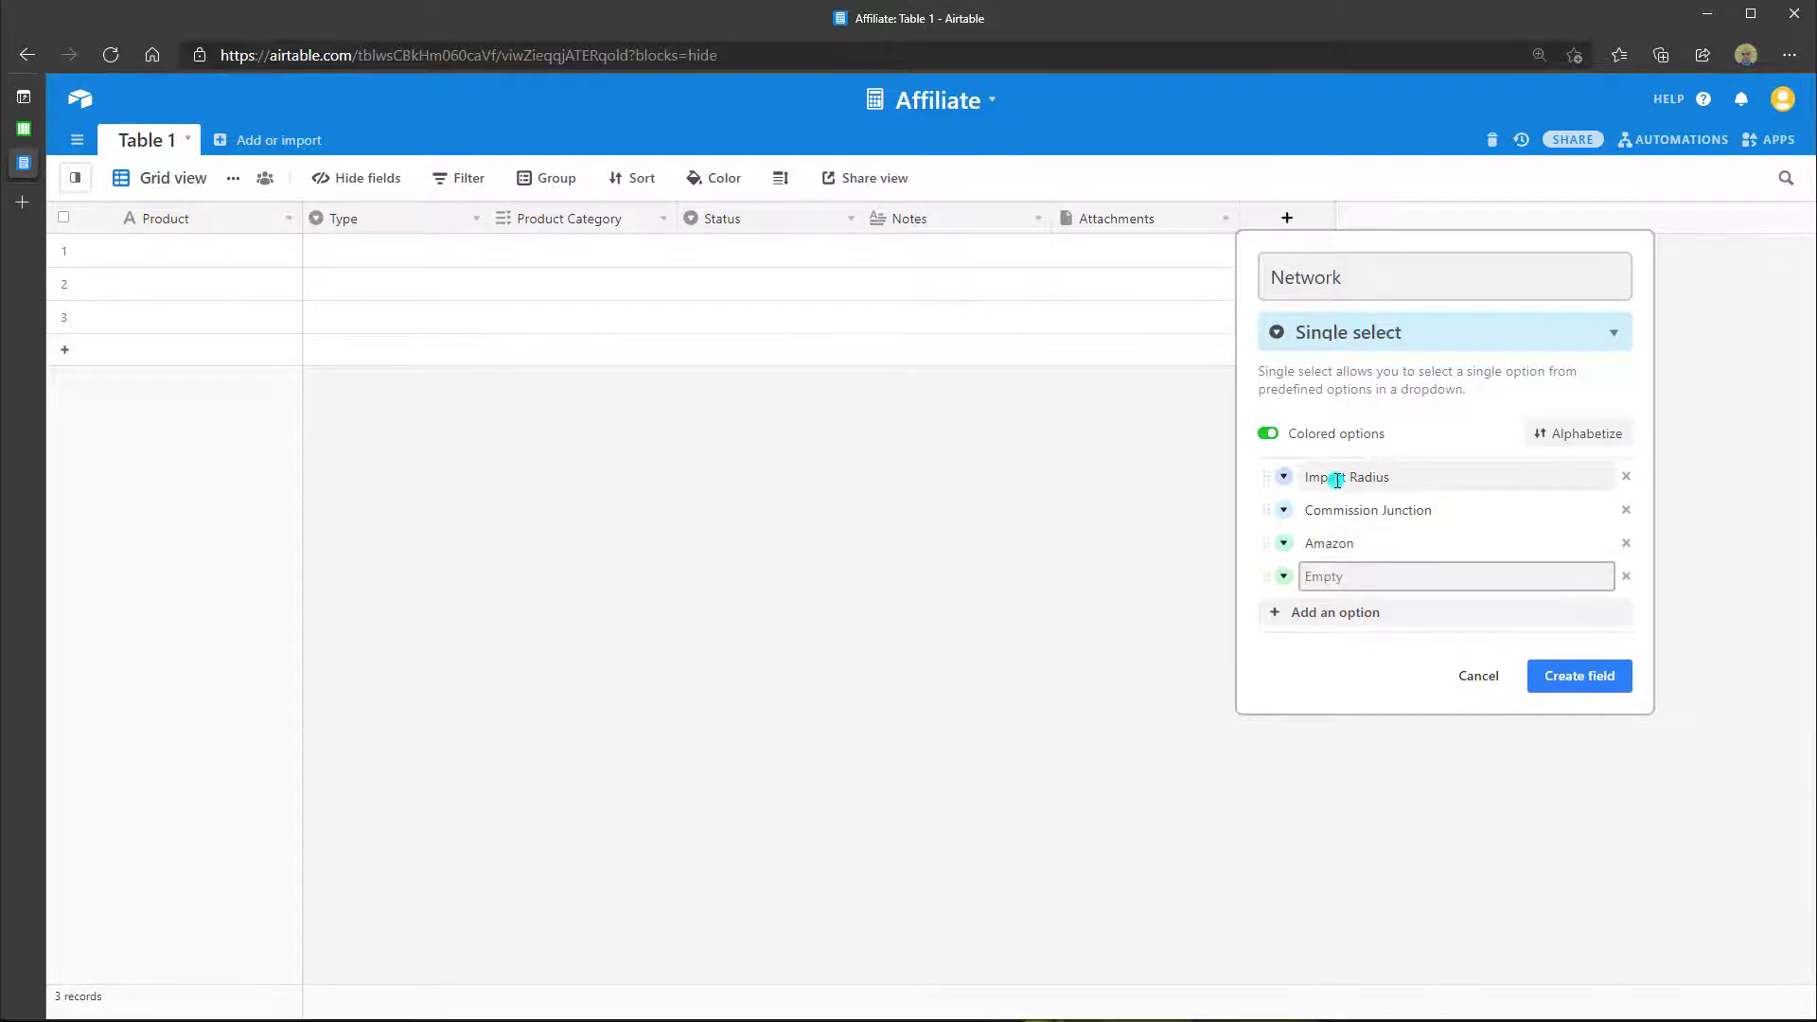
{"action": "type", "text": "Rakuten"}
{"action": "key", "text": "Return"}
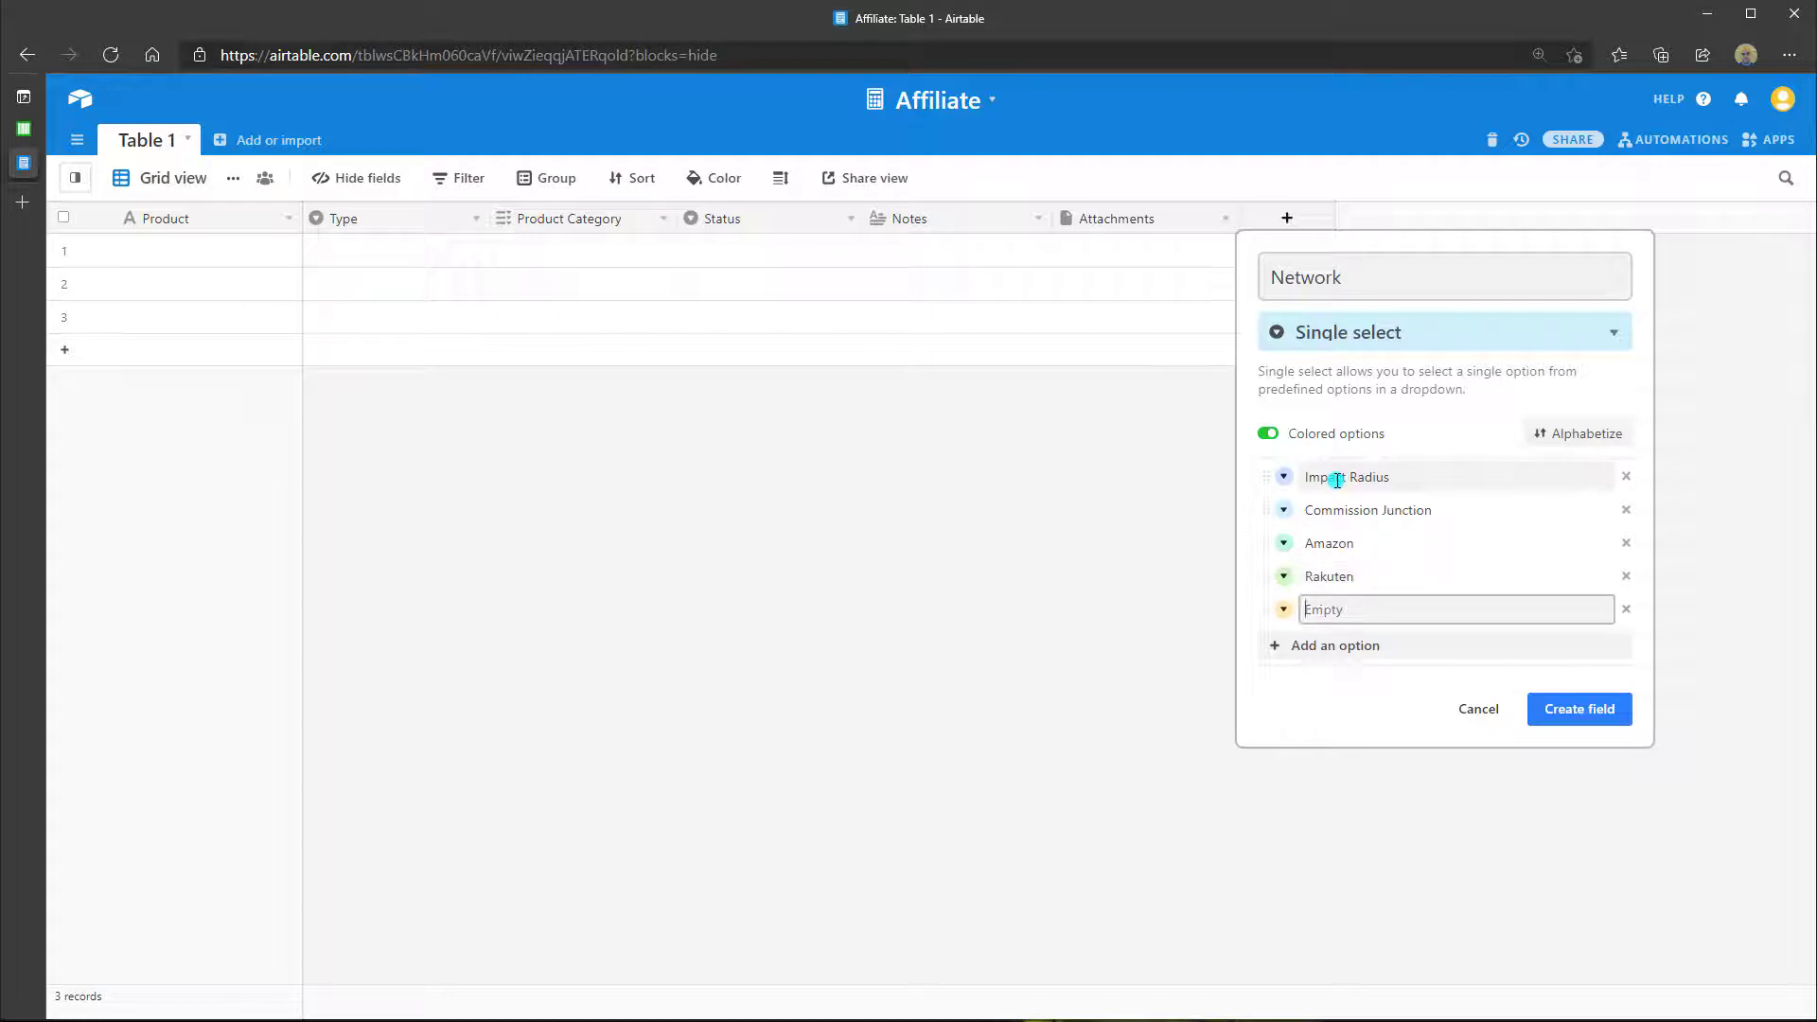
{"action": "type", "text": "Vendor Direct"}
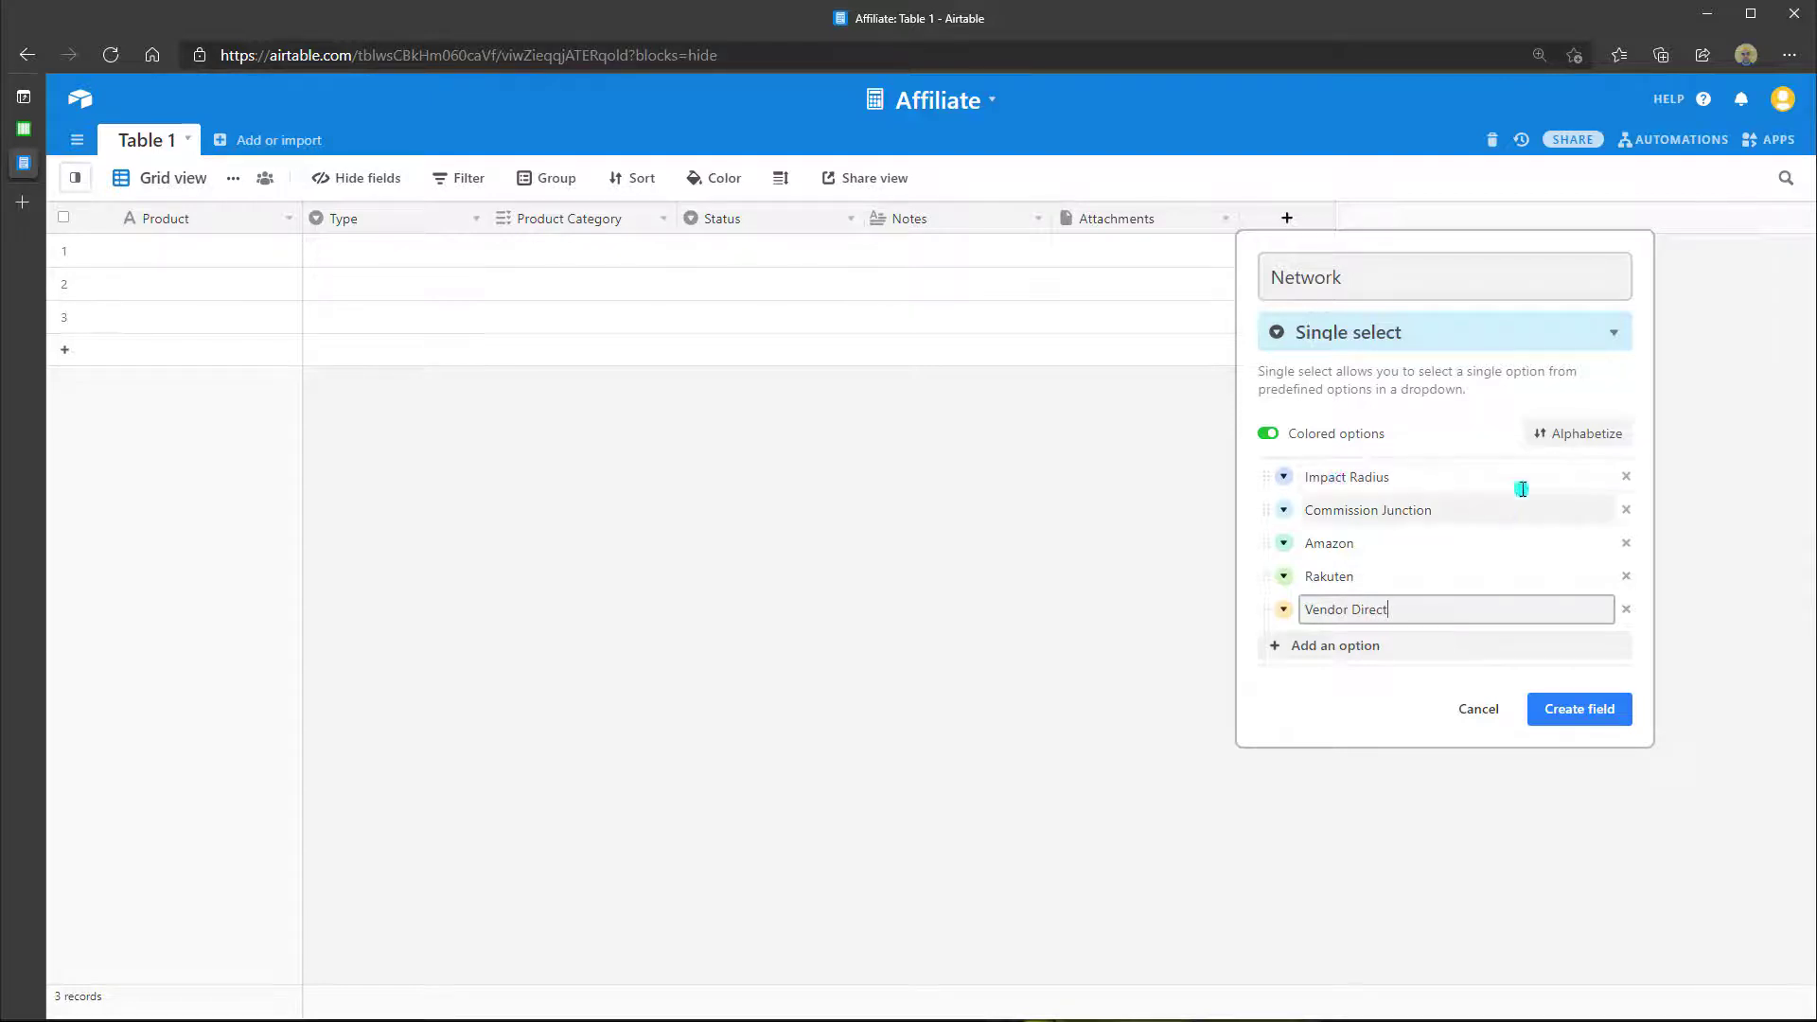
{"action": "left_click", "coordinate": [1582, 712]}
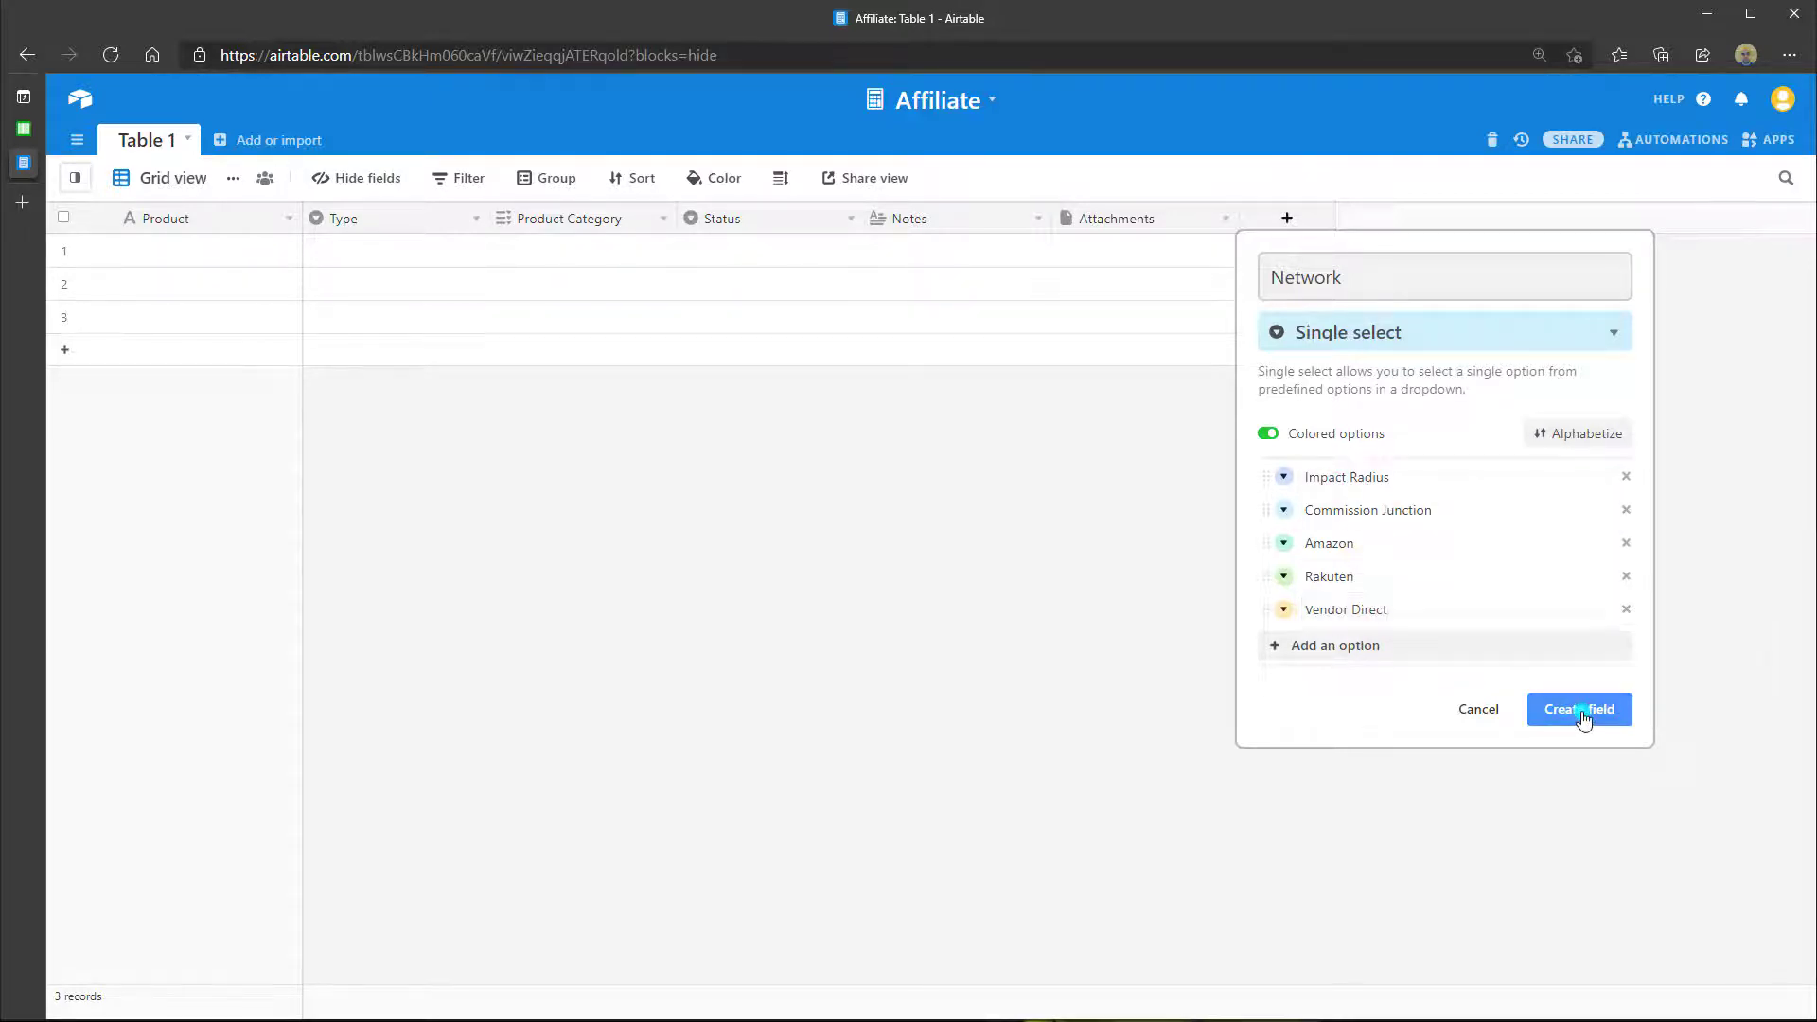
{"action": "left_click_drag", "start_coordinate": [1302, 224], "coordinate": [914, 232]}
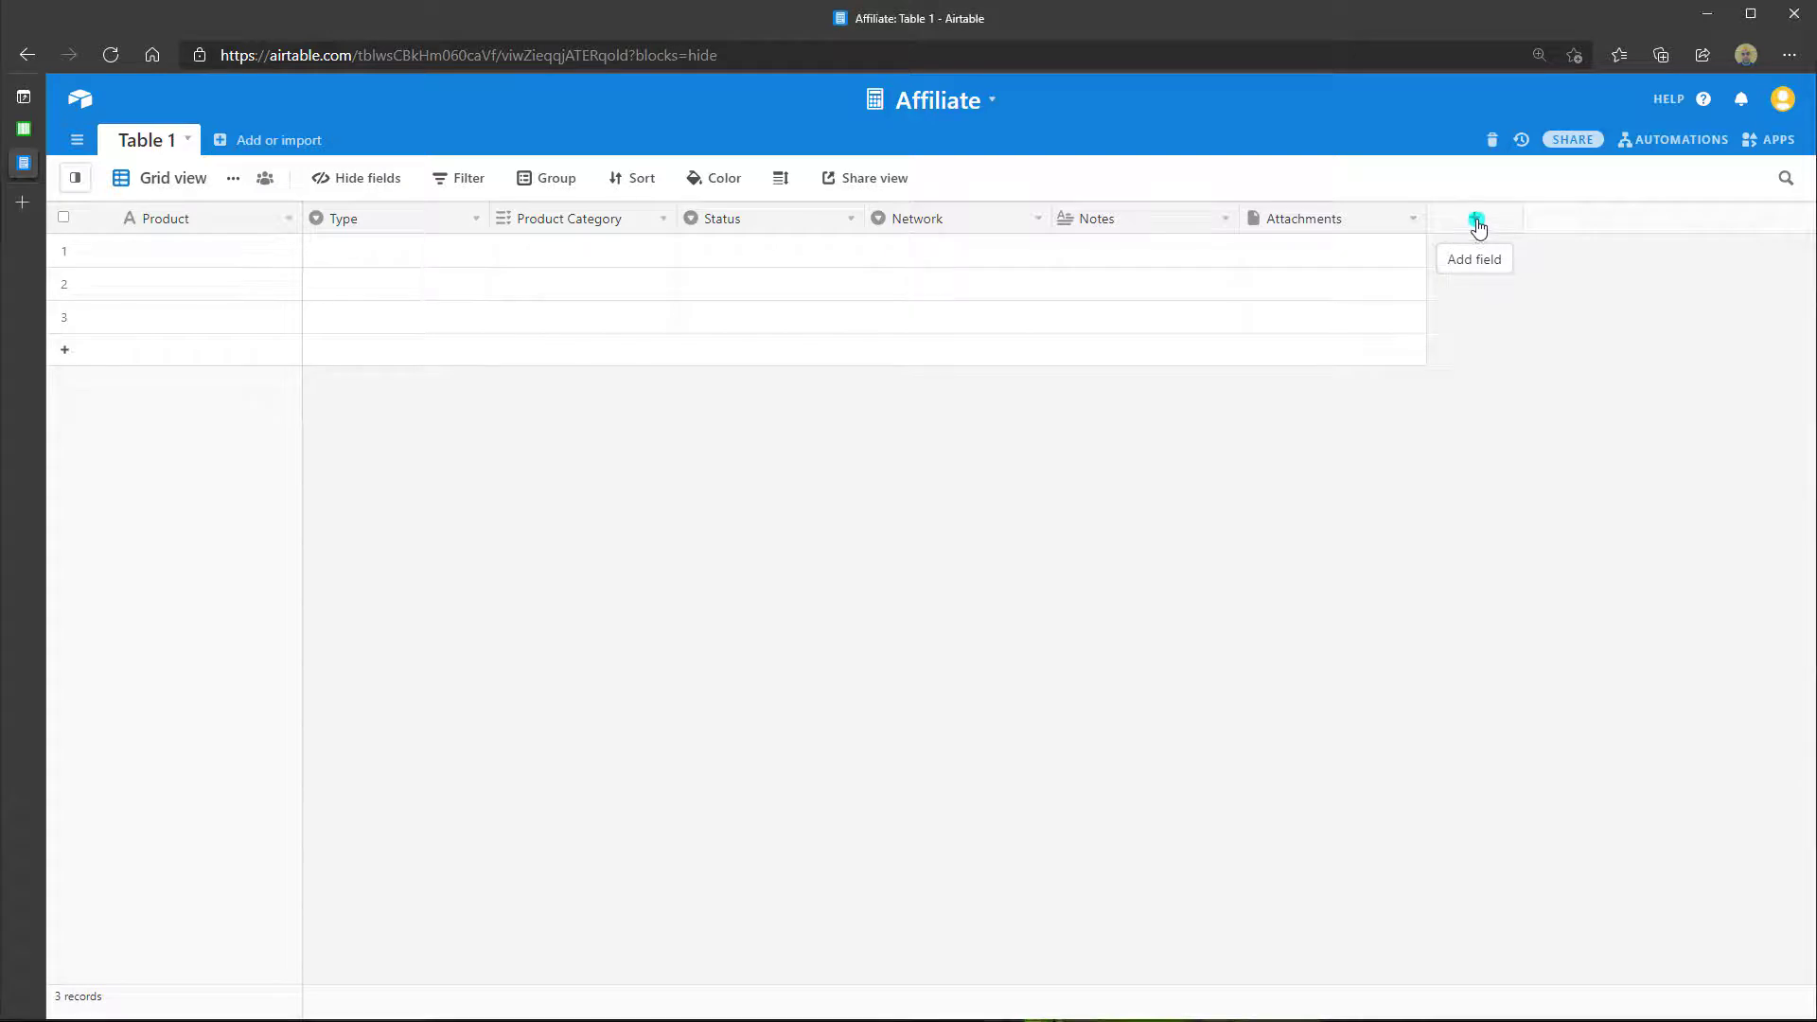
Step: Create a checkbox field named Digital Propert 1 at the end of the table, keeping the green check mark style
{"action": "left_click", "coordinate": [1477, 226]}
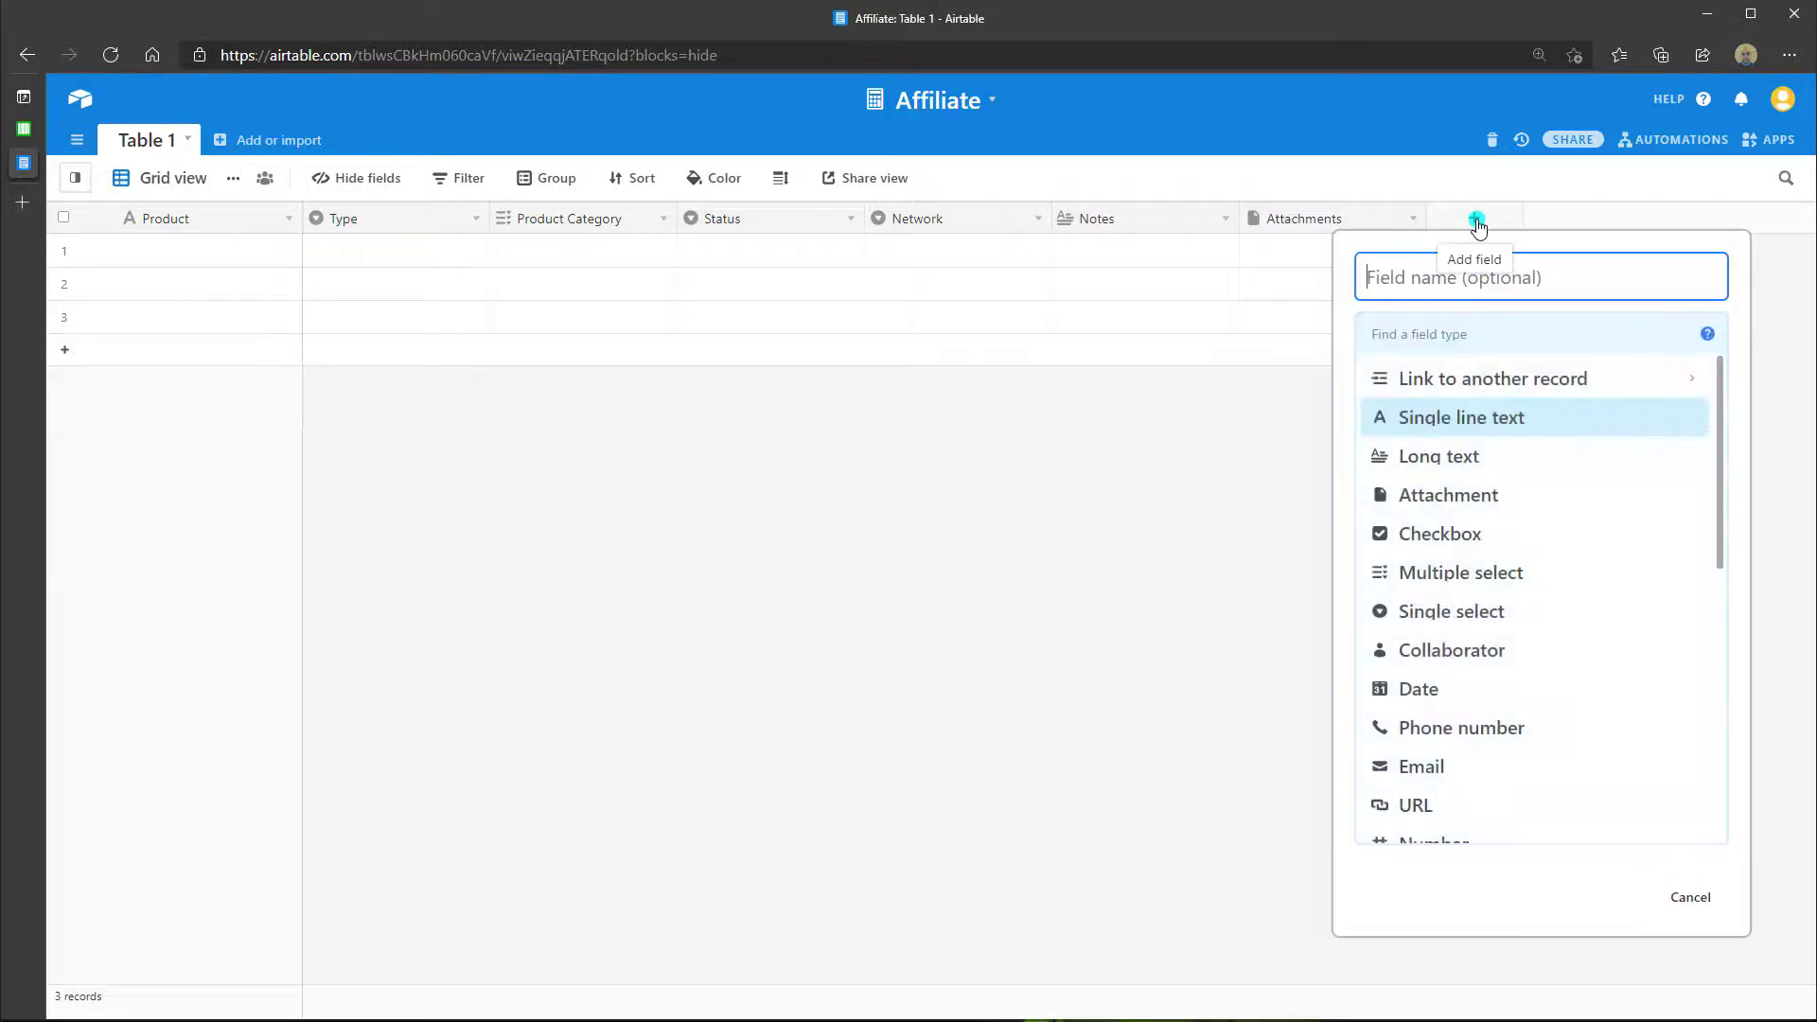
{"action": "left_click", "coordinate": [1471, 534]}
{"action": "left_click", "coordinate": [1431, 285]}
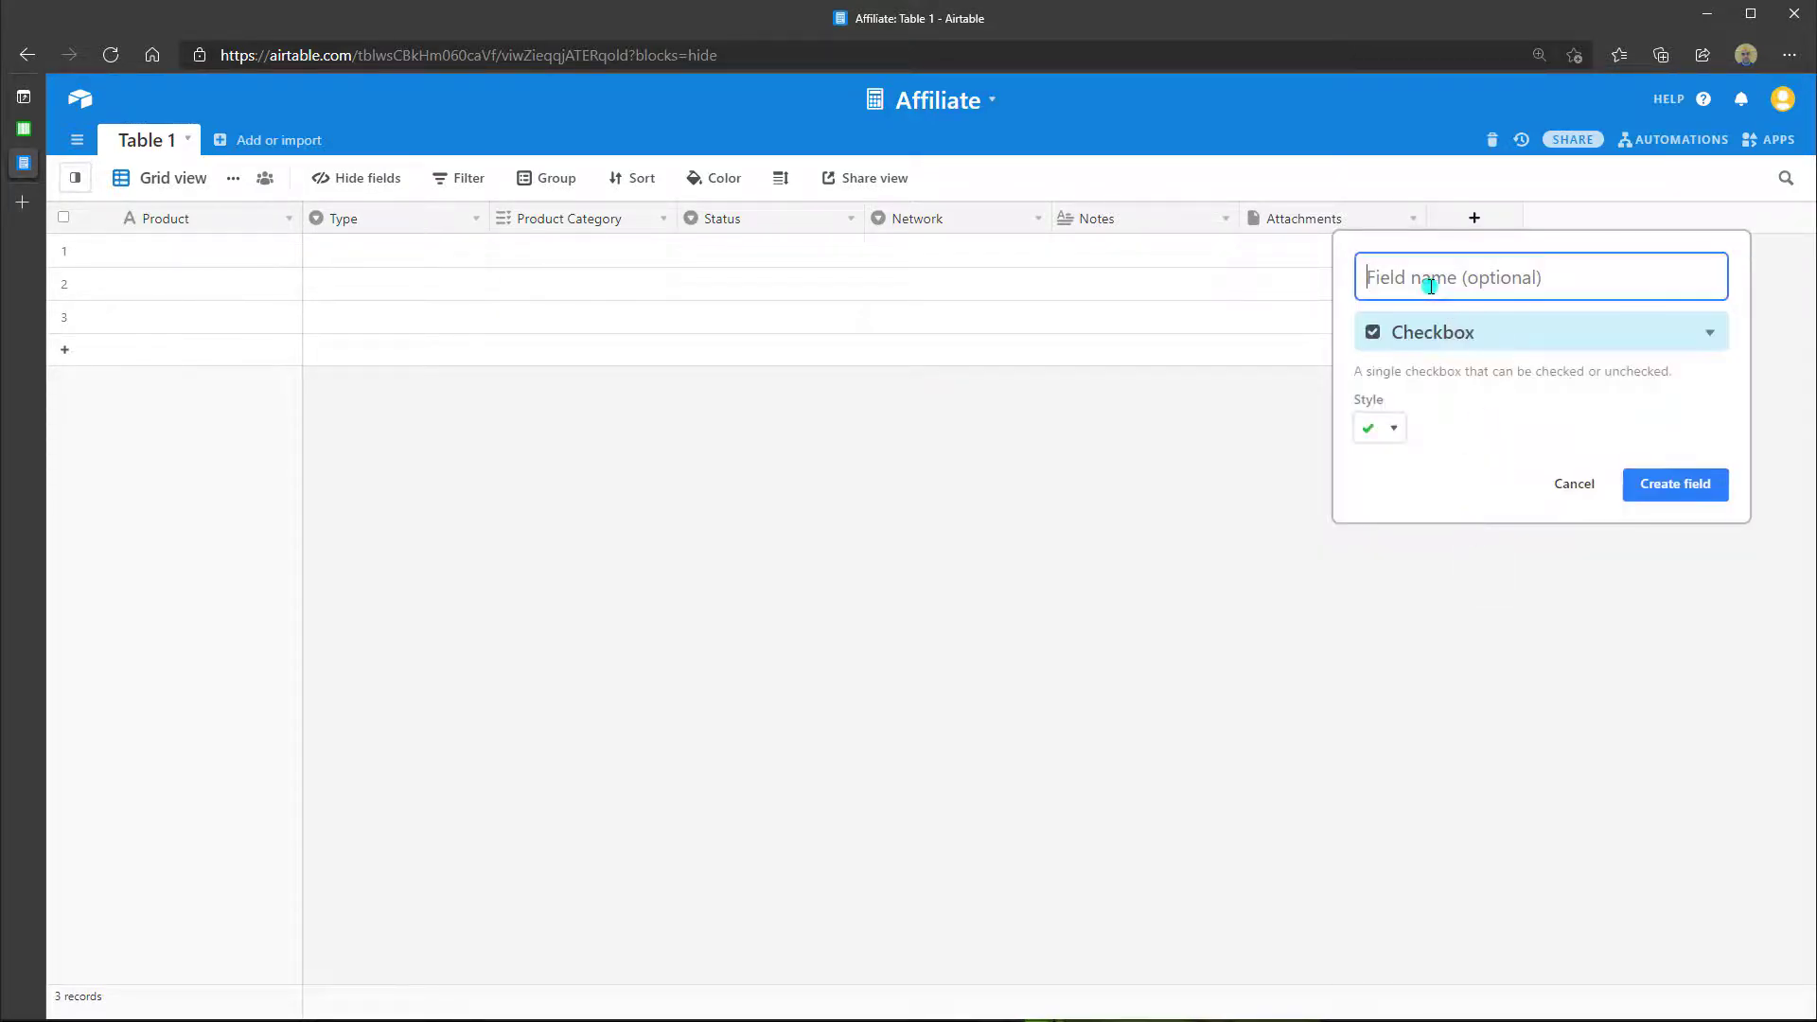
{"action": "type", "text": "Digital Propert 1"}
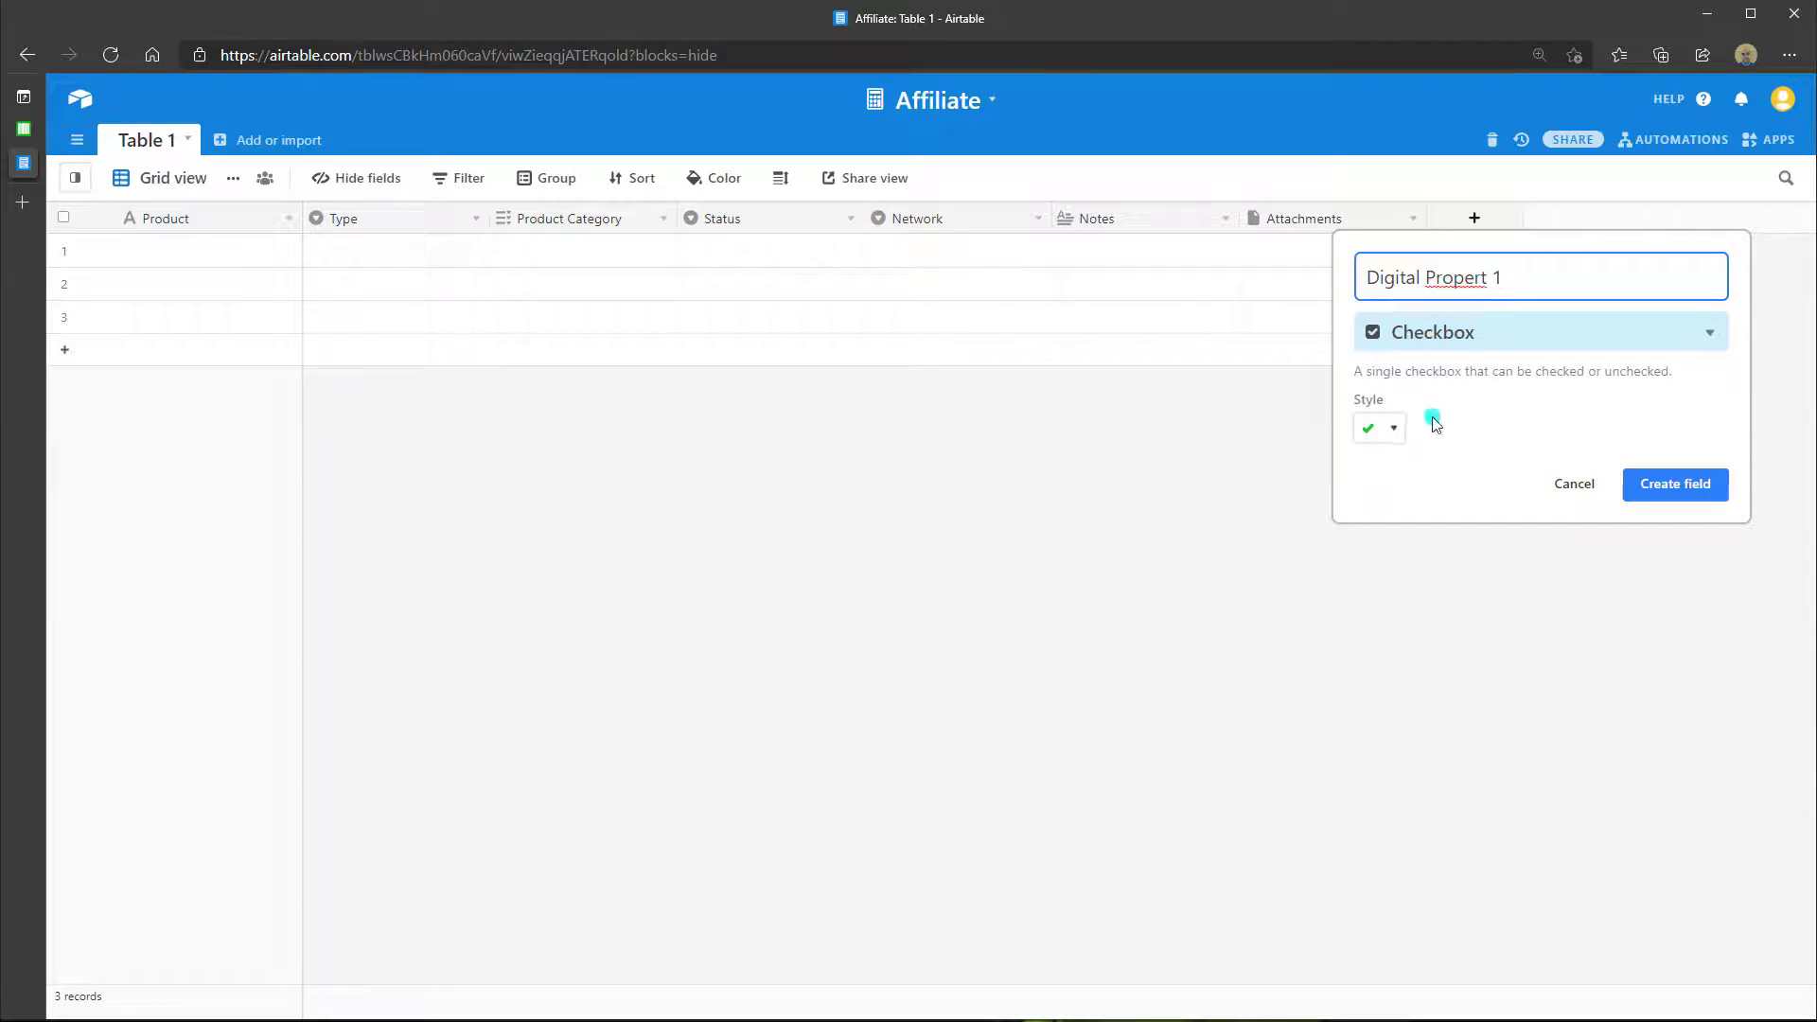
{"action": "left_click", "coordinate": [1397, 433]}
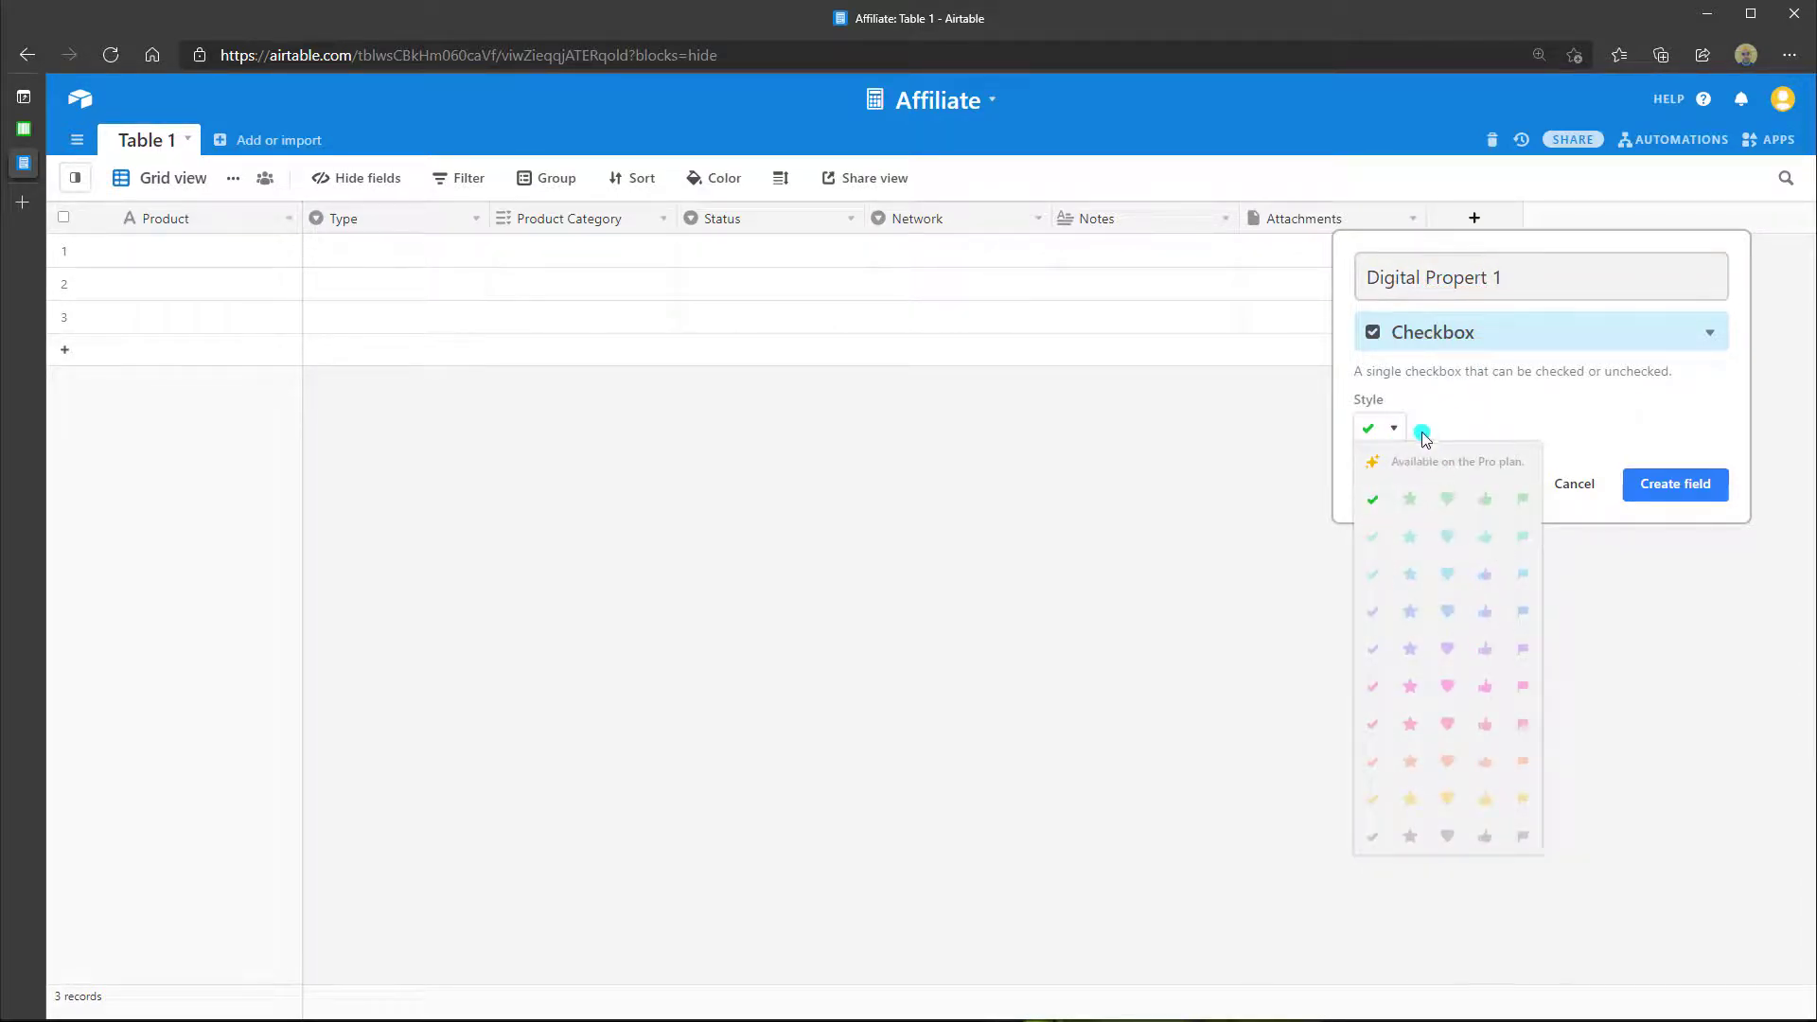
{"action": "left_click", "coordinate": [1493, 402]}
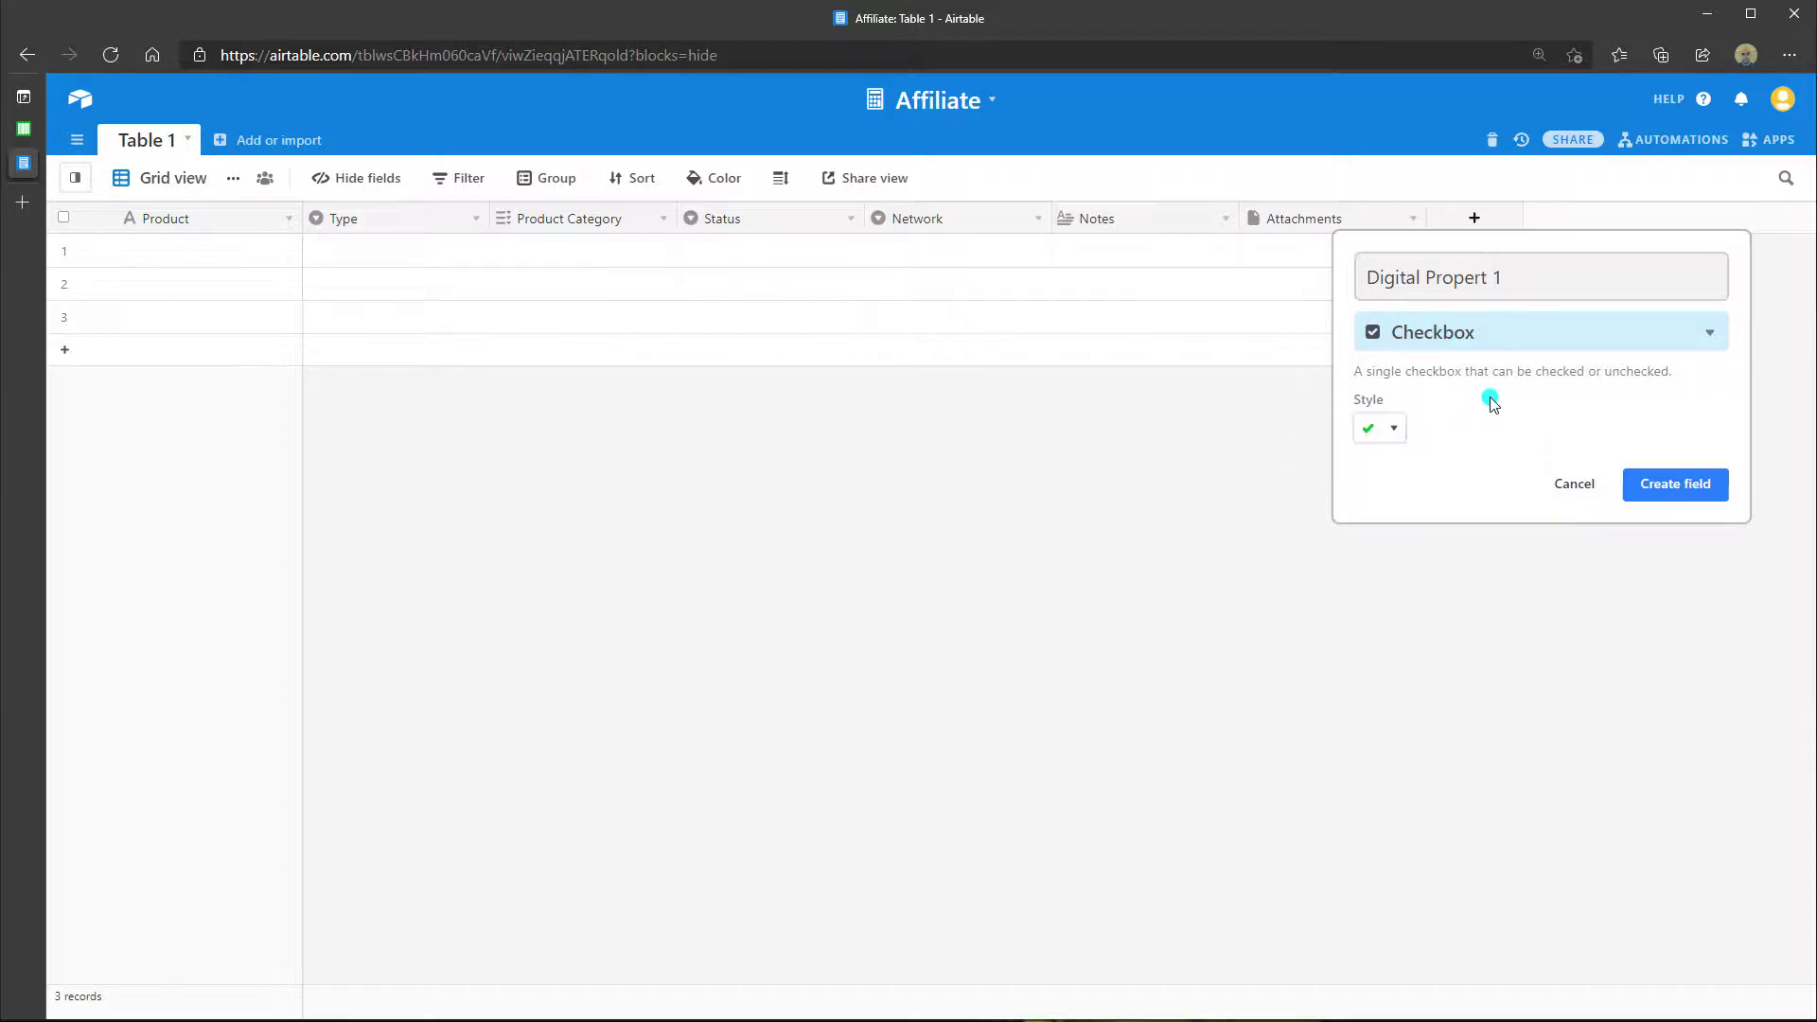
{"action": "left_click", "coordinate": [1687, 487]}
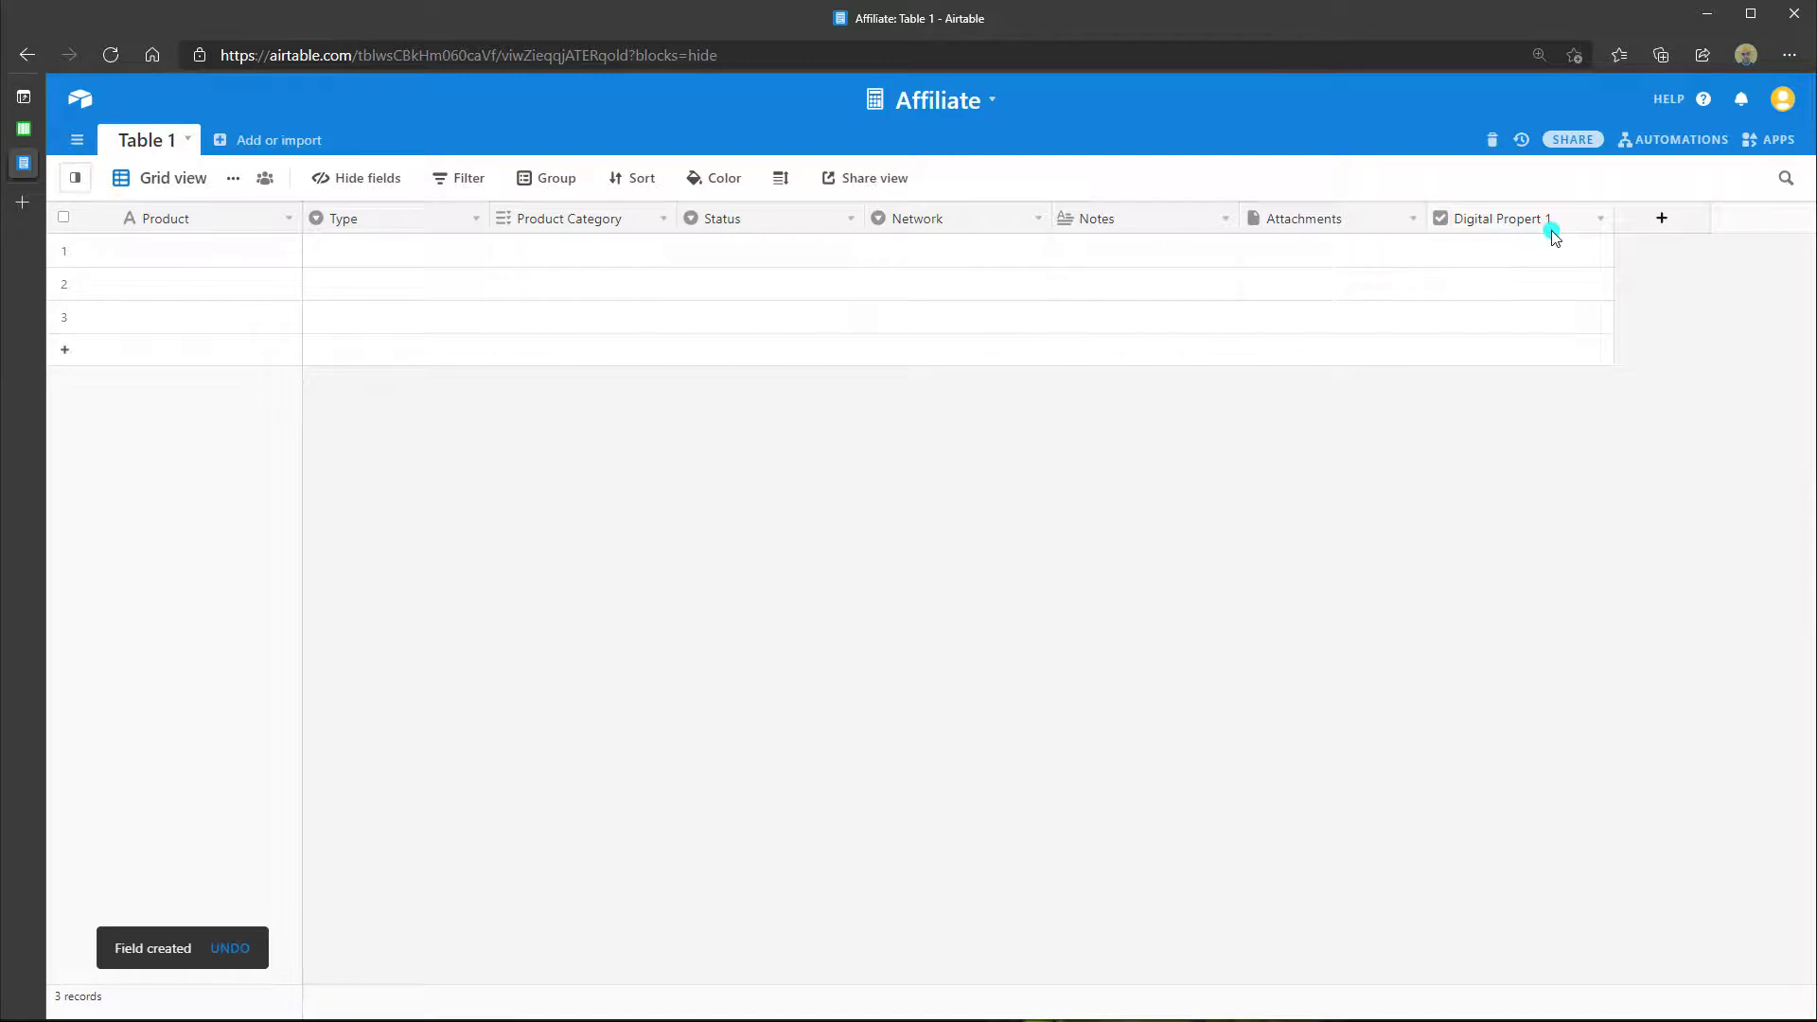
Step: Create a URL field named Affiliate Program Link after the Digital Propert 1 field
{"action": "left_click", "coordinate": [1663, 227]}
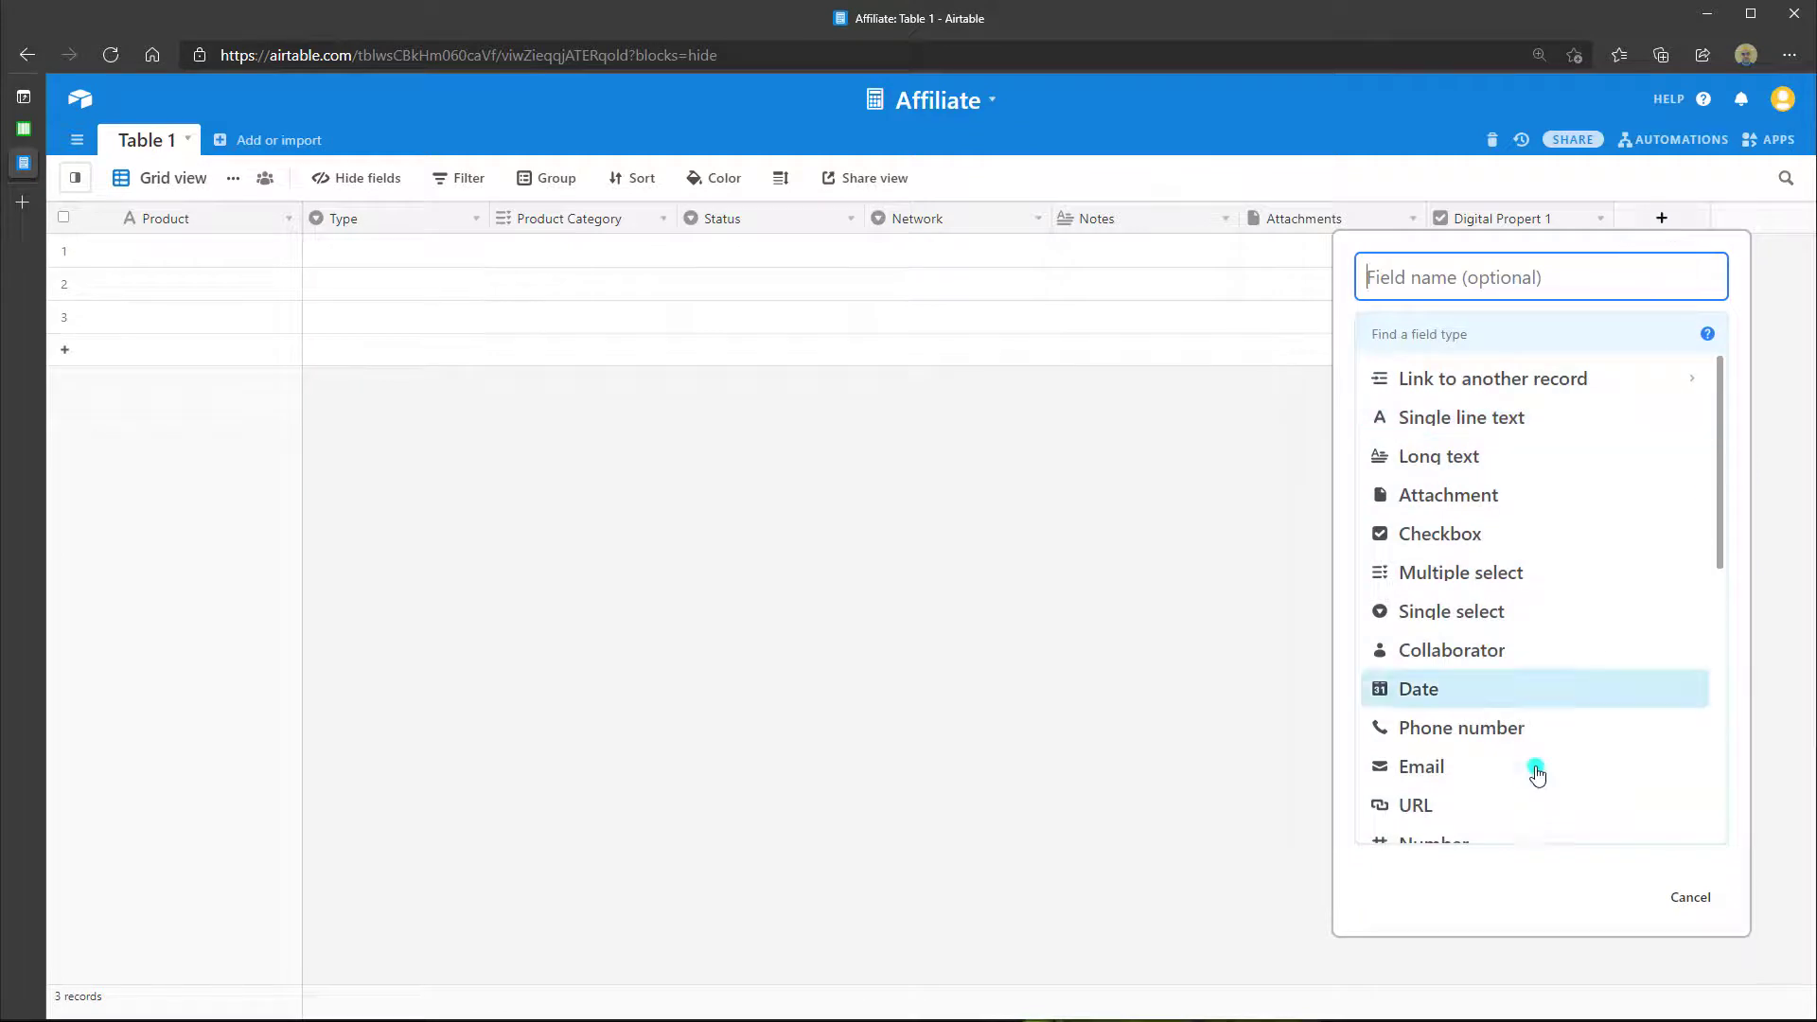
{"action": "left_click", "coordinate": [1450, 806]}
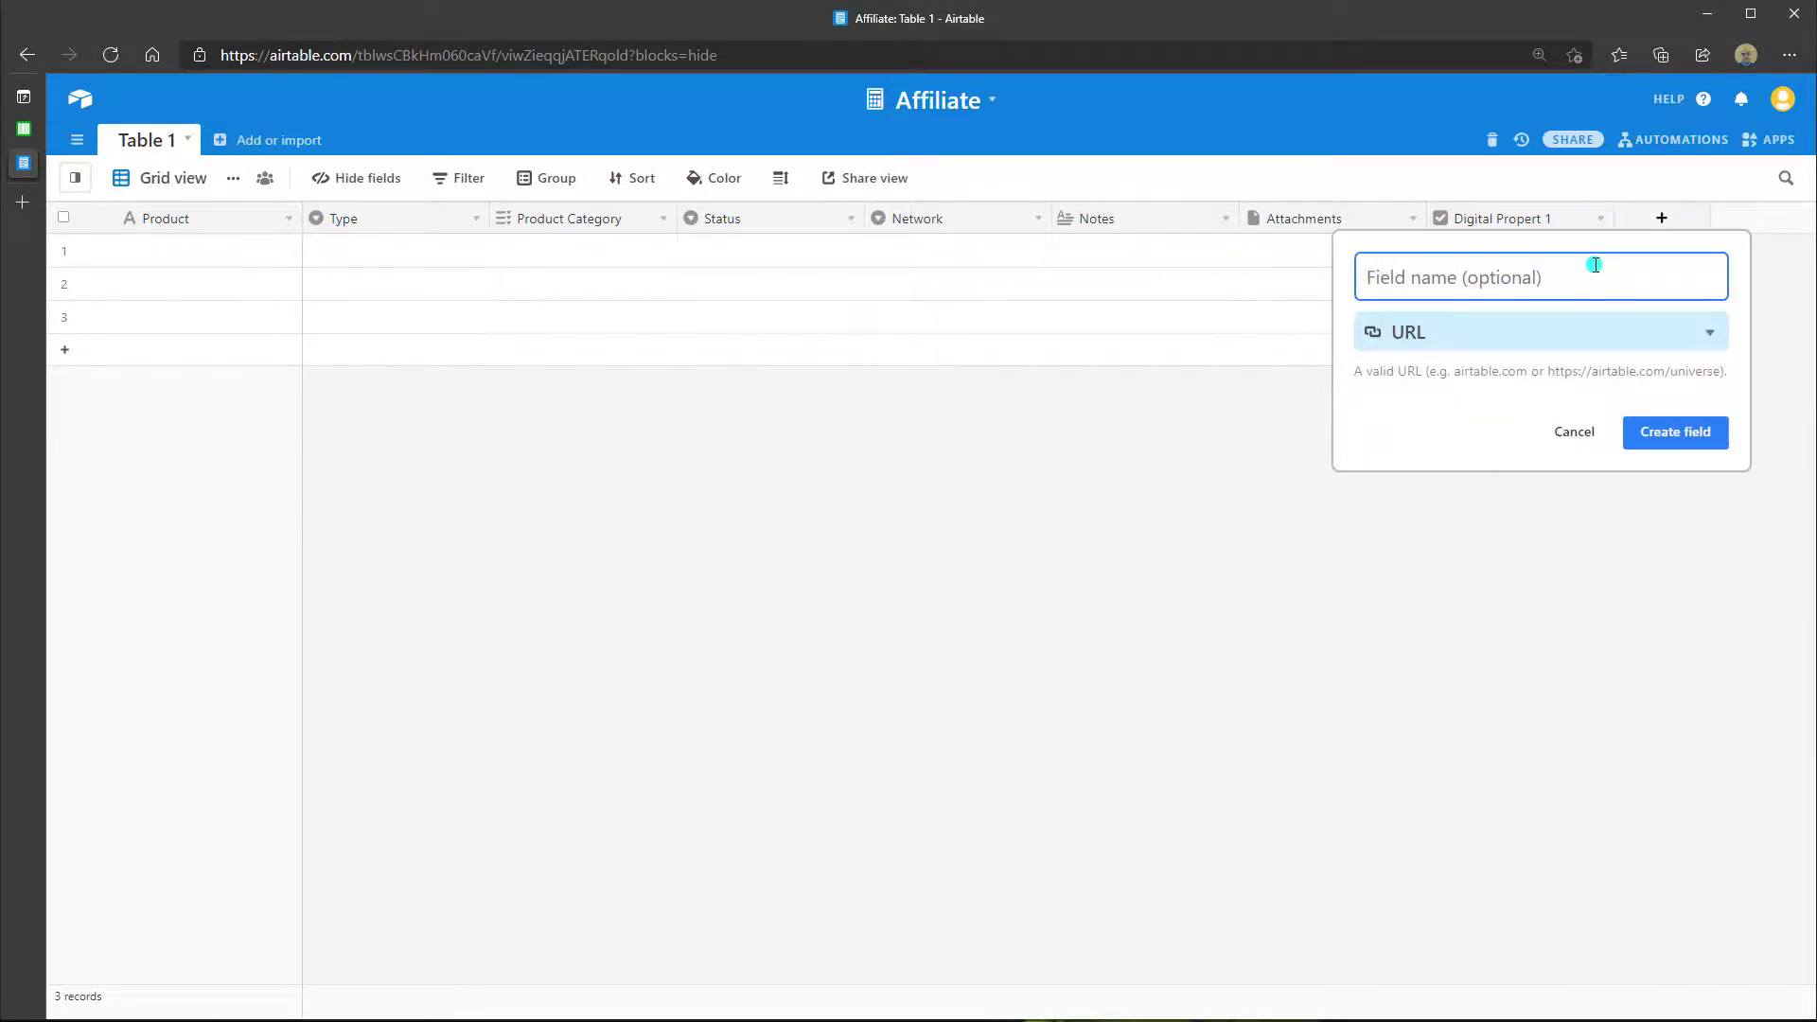
{"action": "type", "text": "Affiliate Prog"}
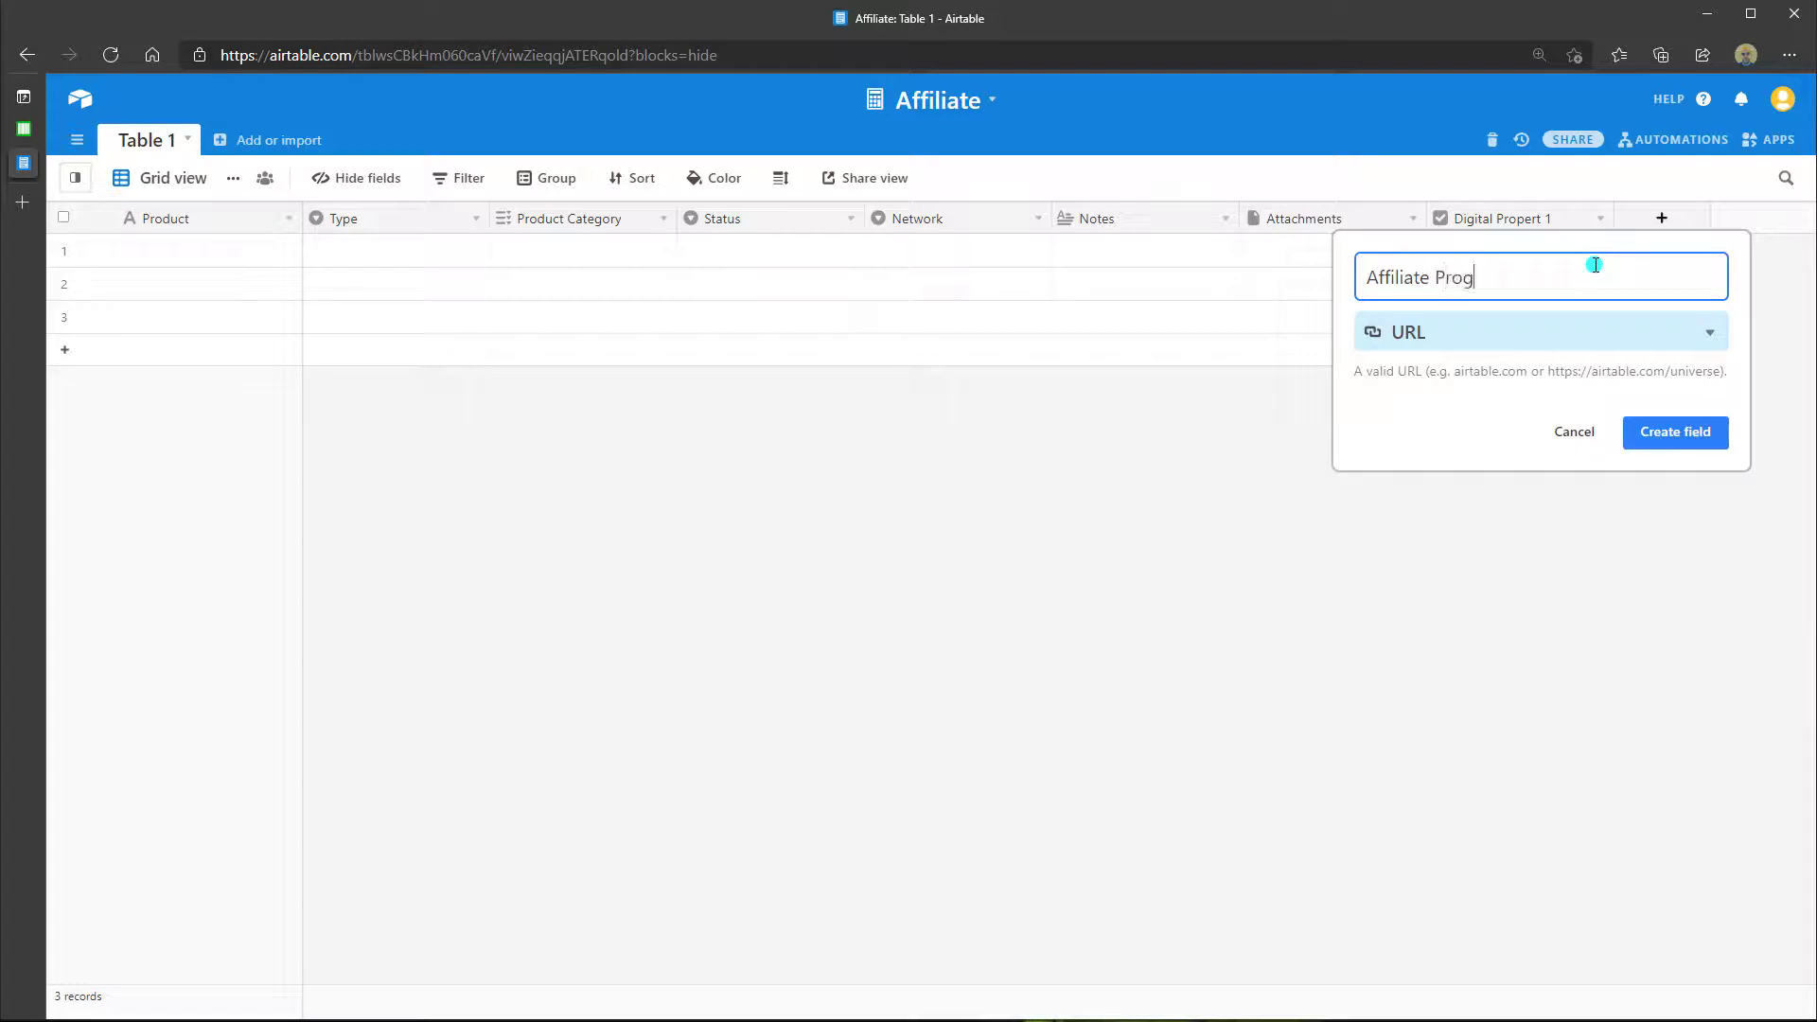
{"action": "type", "text": "ram Link"}
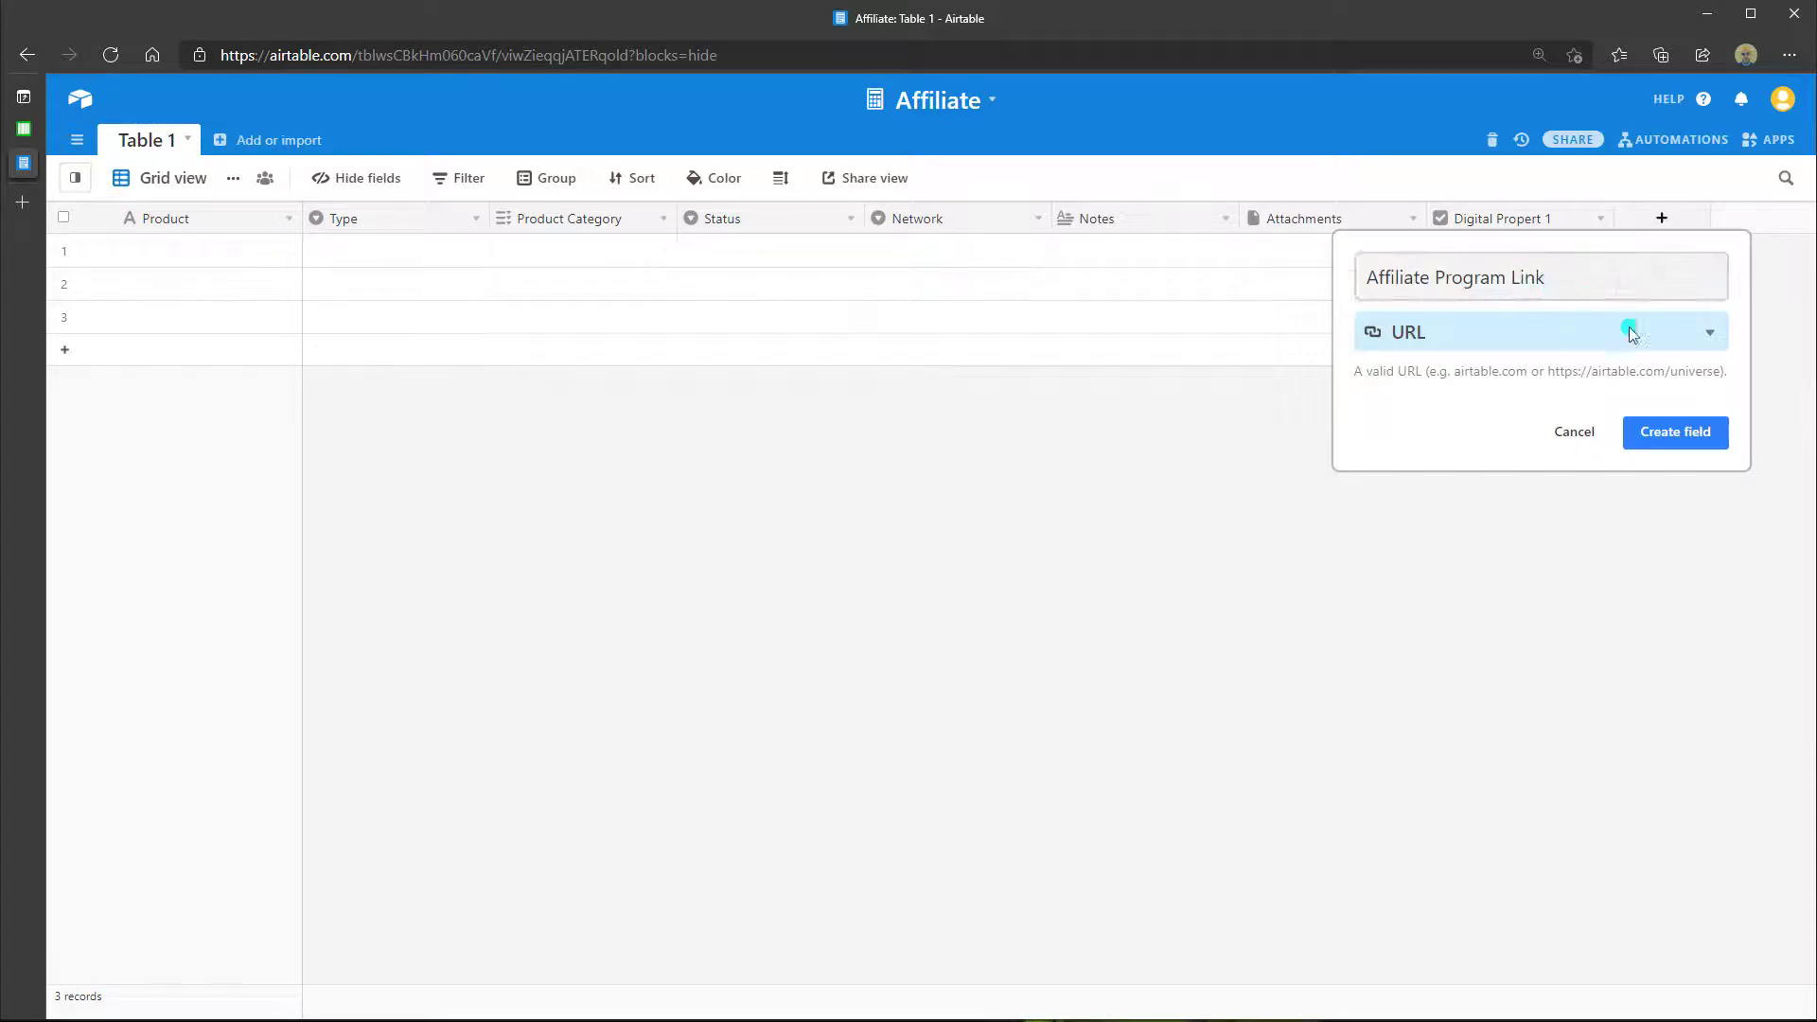
{"action": "left_click", "coordinate": [1676, 434]}
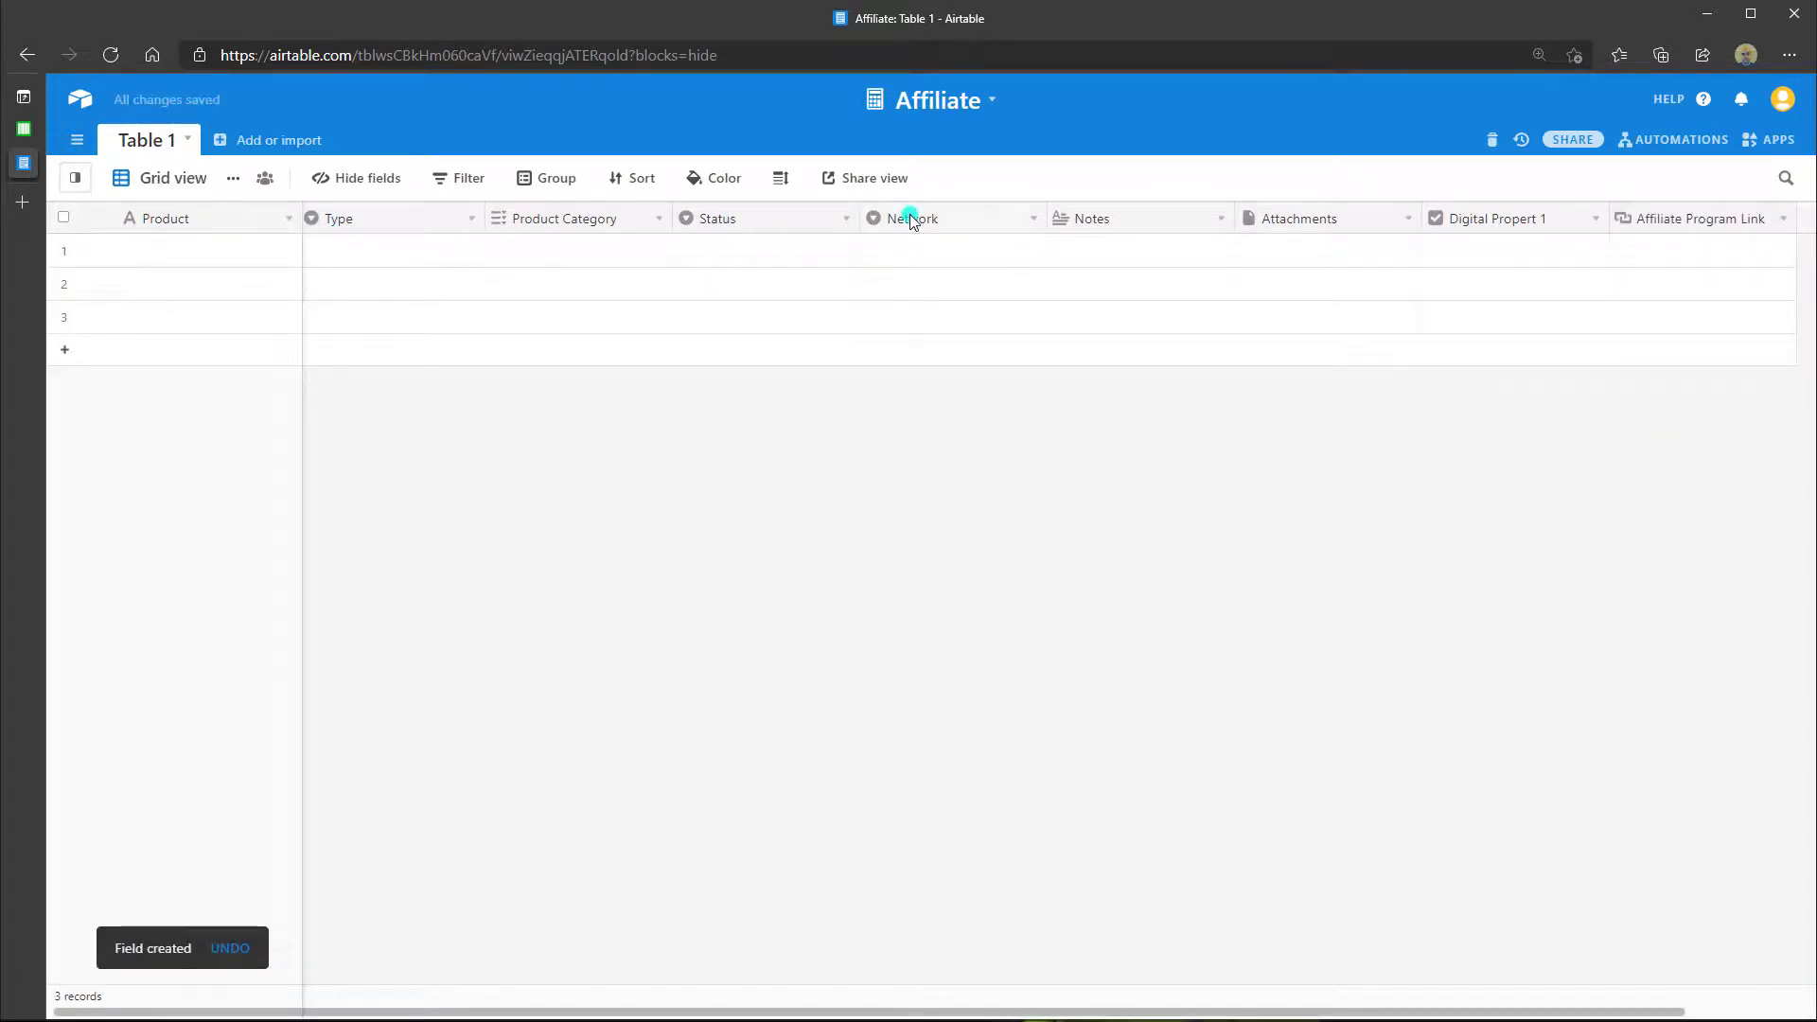
Step: Expand the first record, enter Amazon Canada as its product and set its type to Affiliate
{"action": "left_click", "coordinate": [173, 252]}
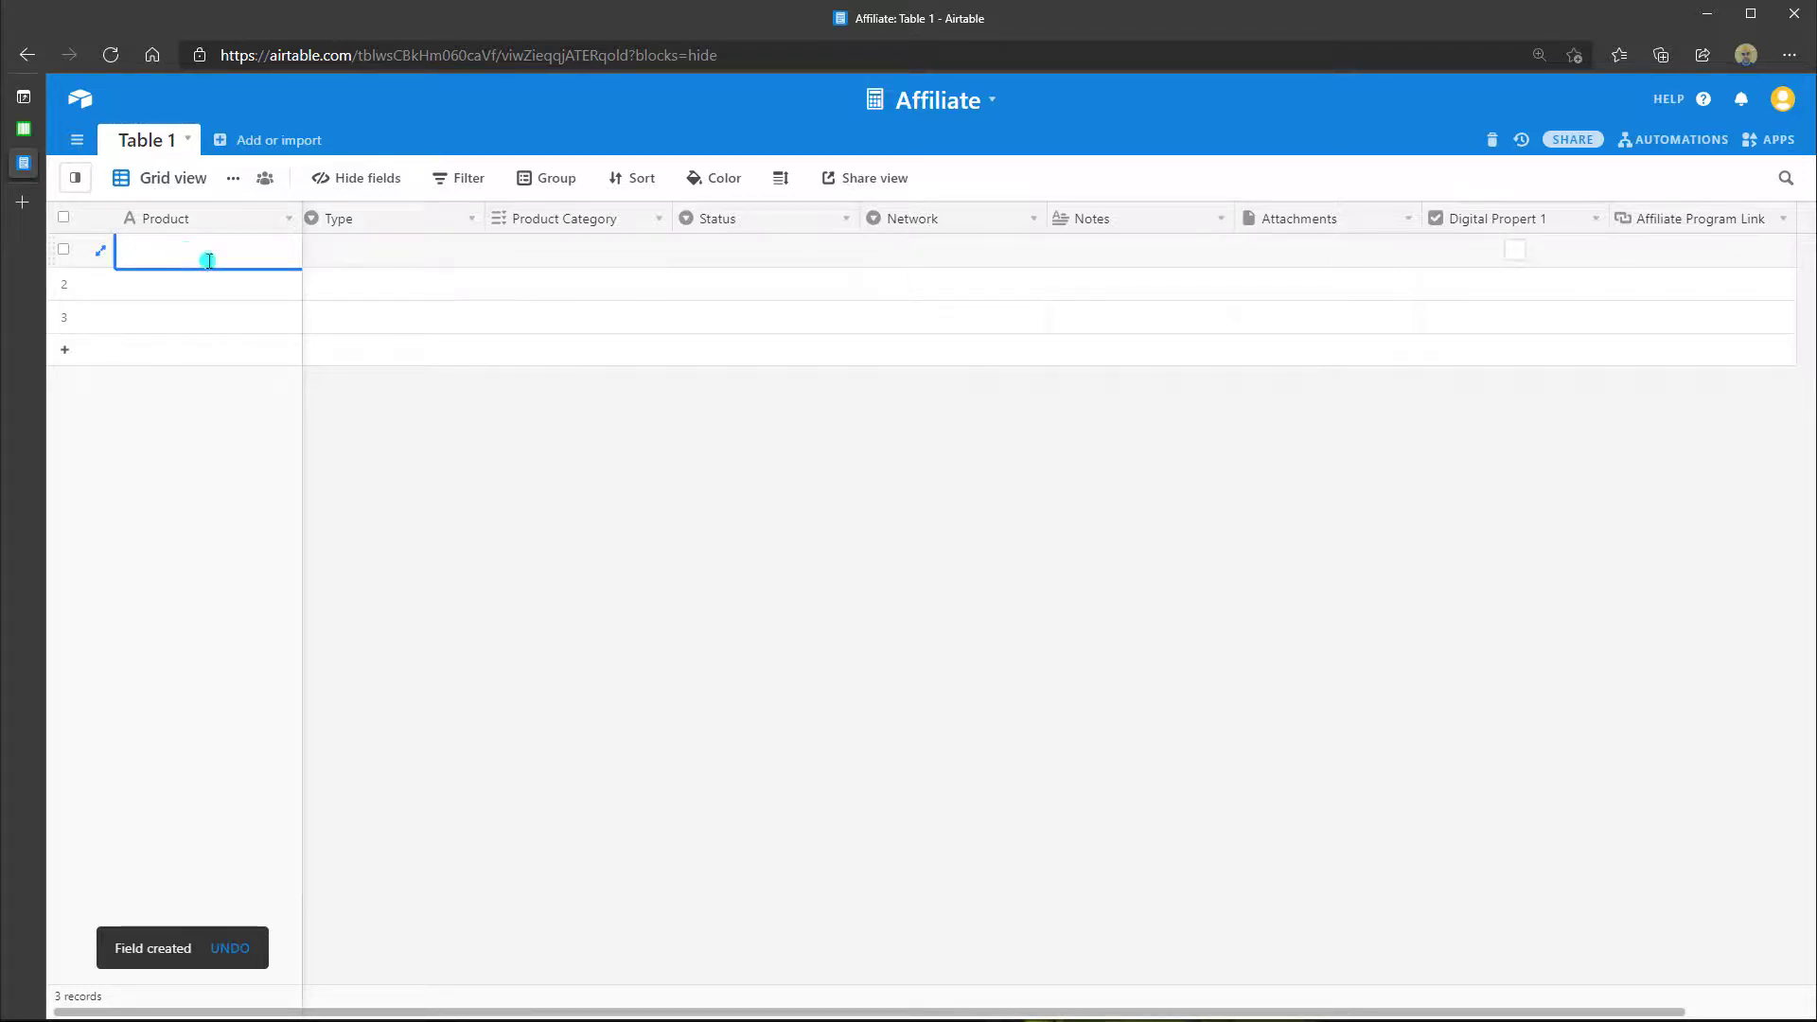
{"action": "left_click", "coordinate": [767, 582]}
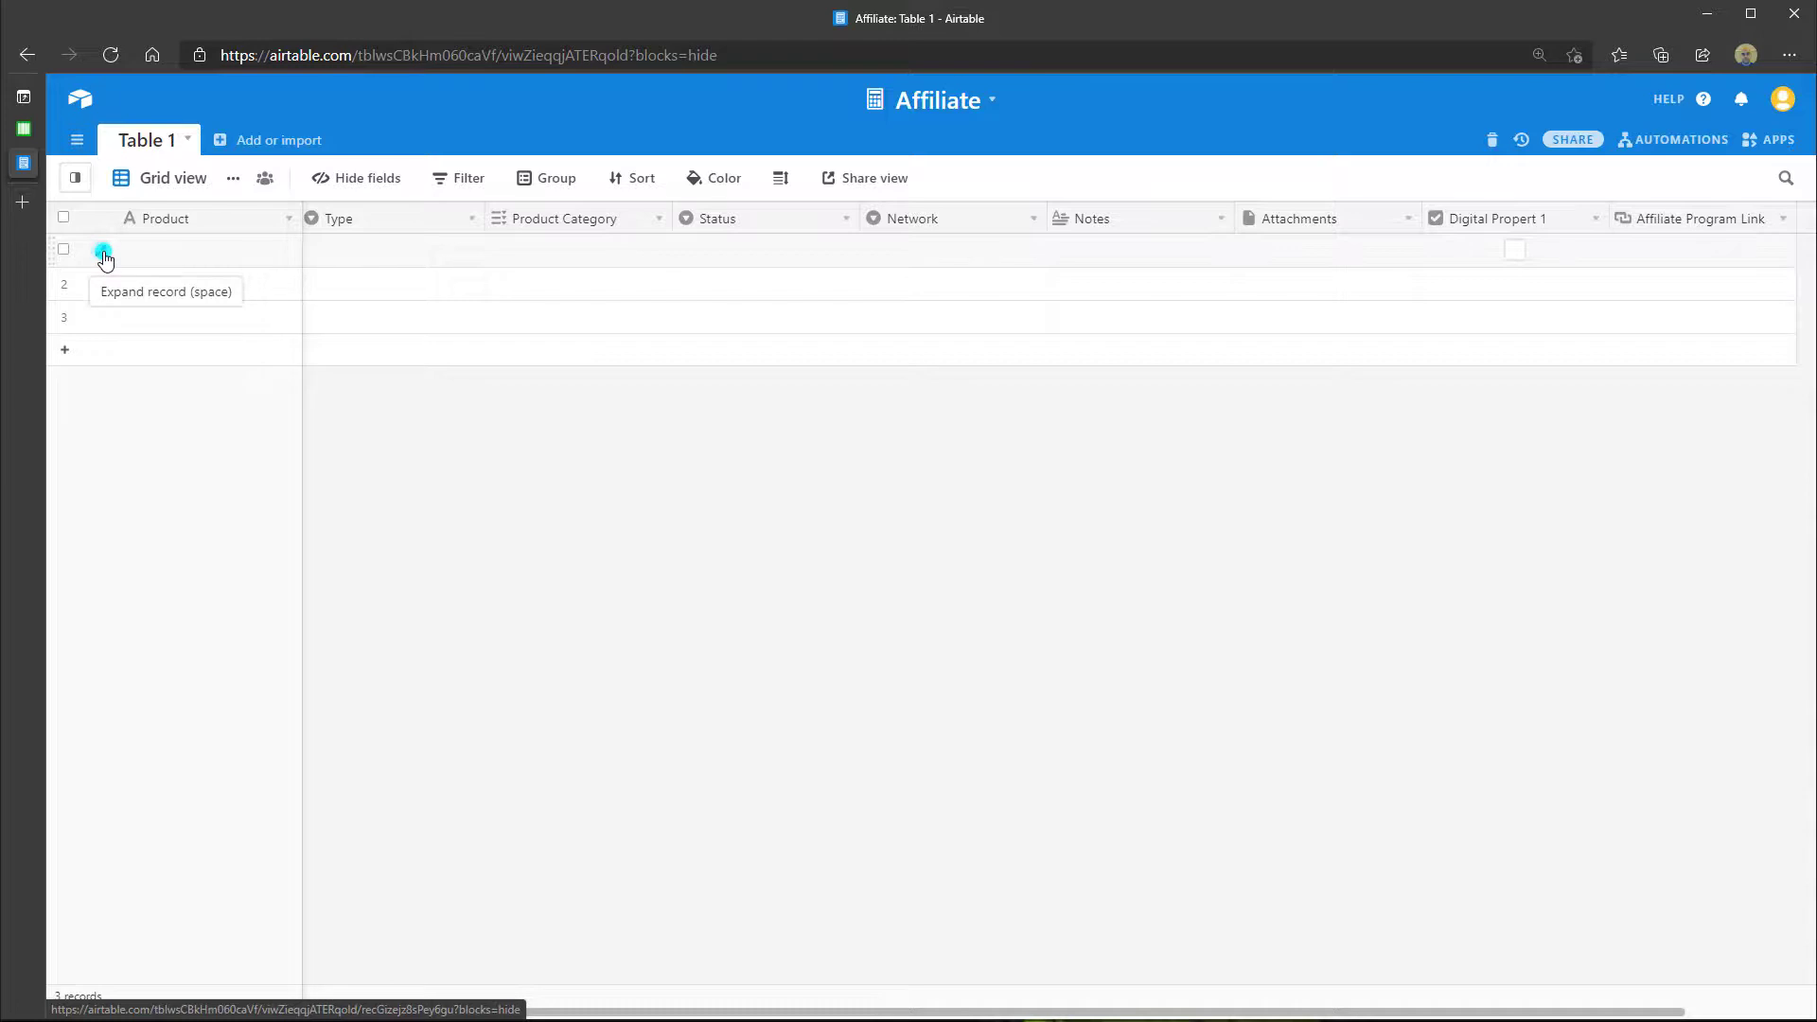
{"action": "left_click", "coordinate": [104, 255]}
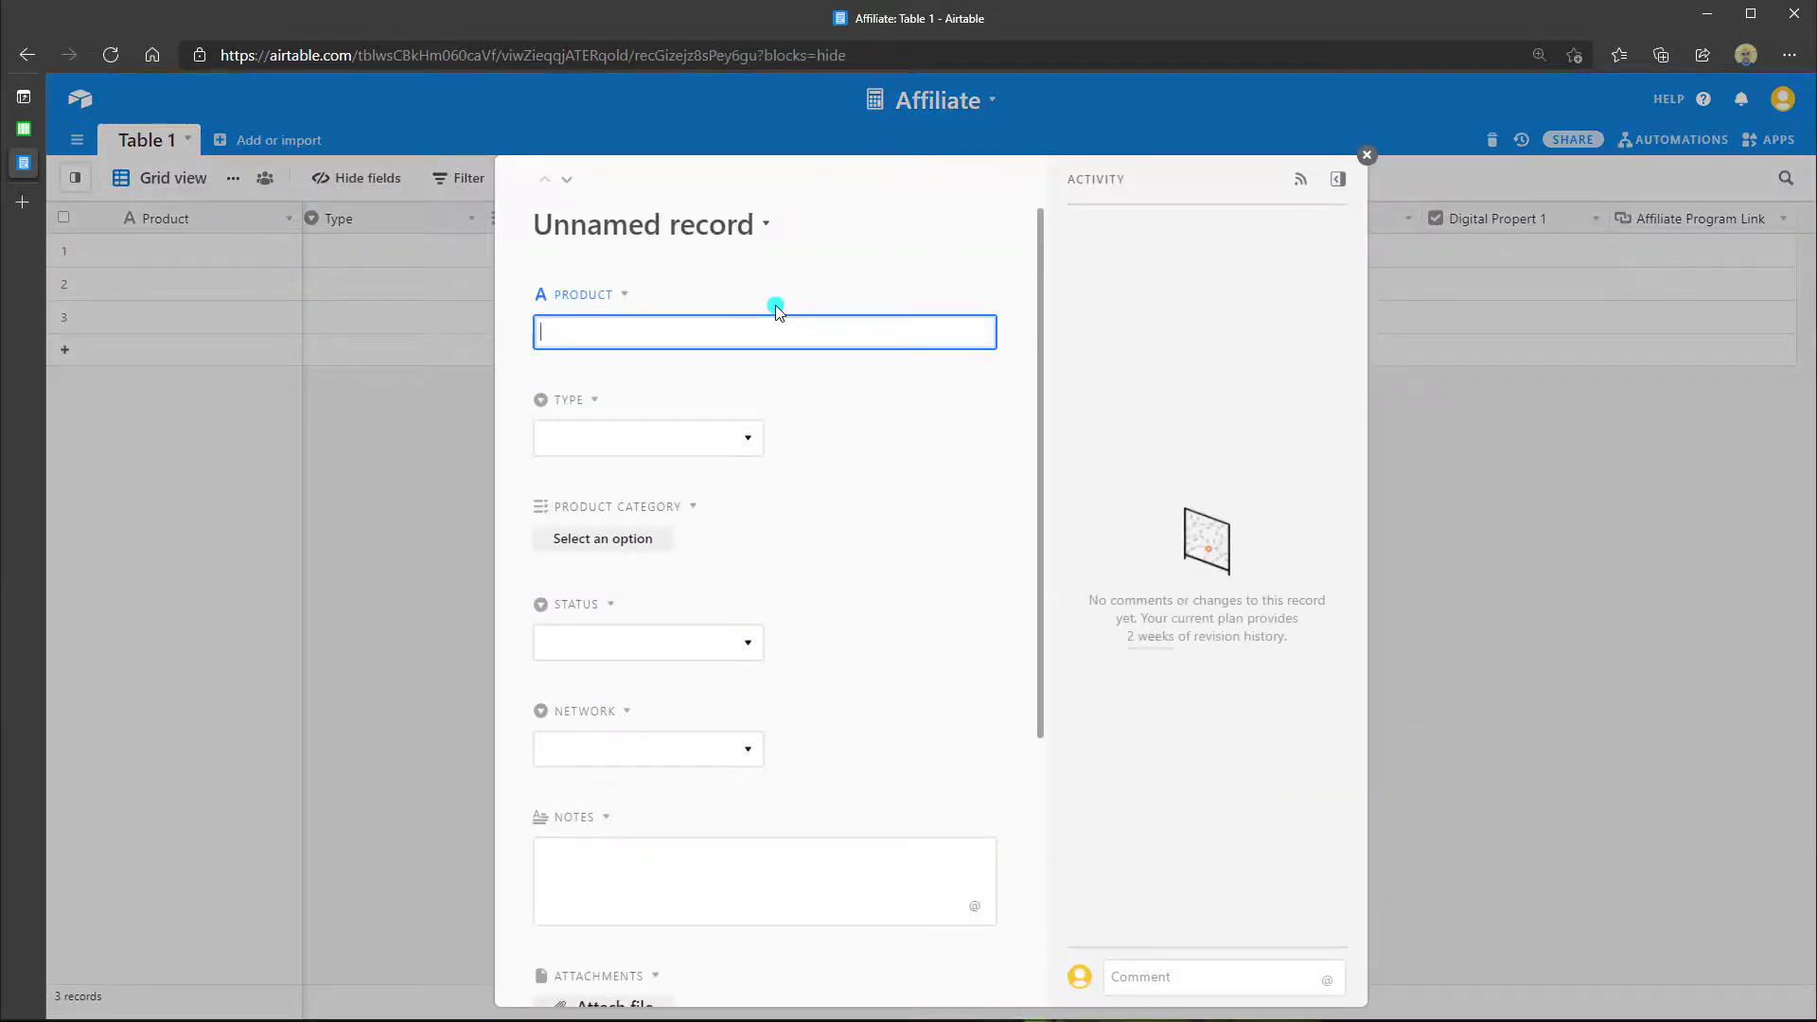
{"action": "type", "text": "A"}
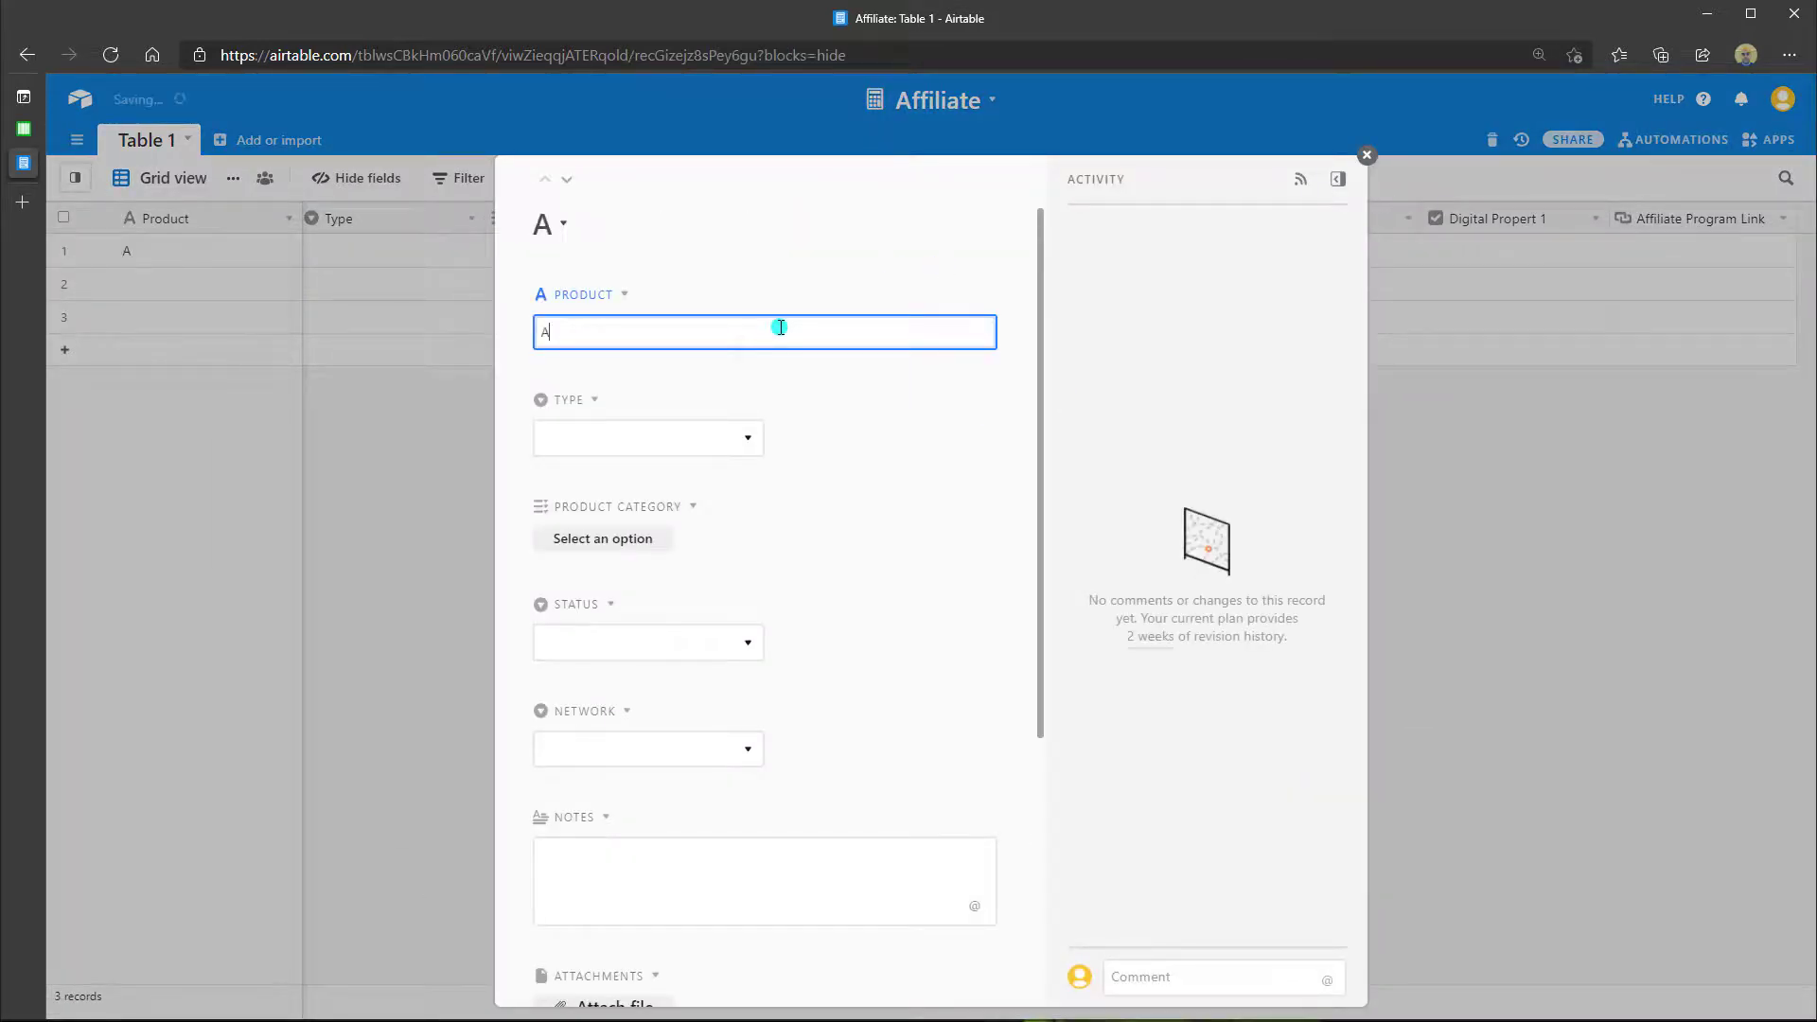
{"action": "type", "text": "mazon Canada"}
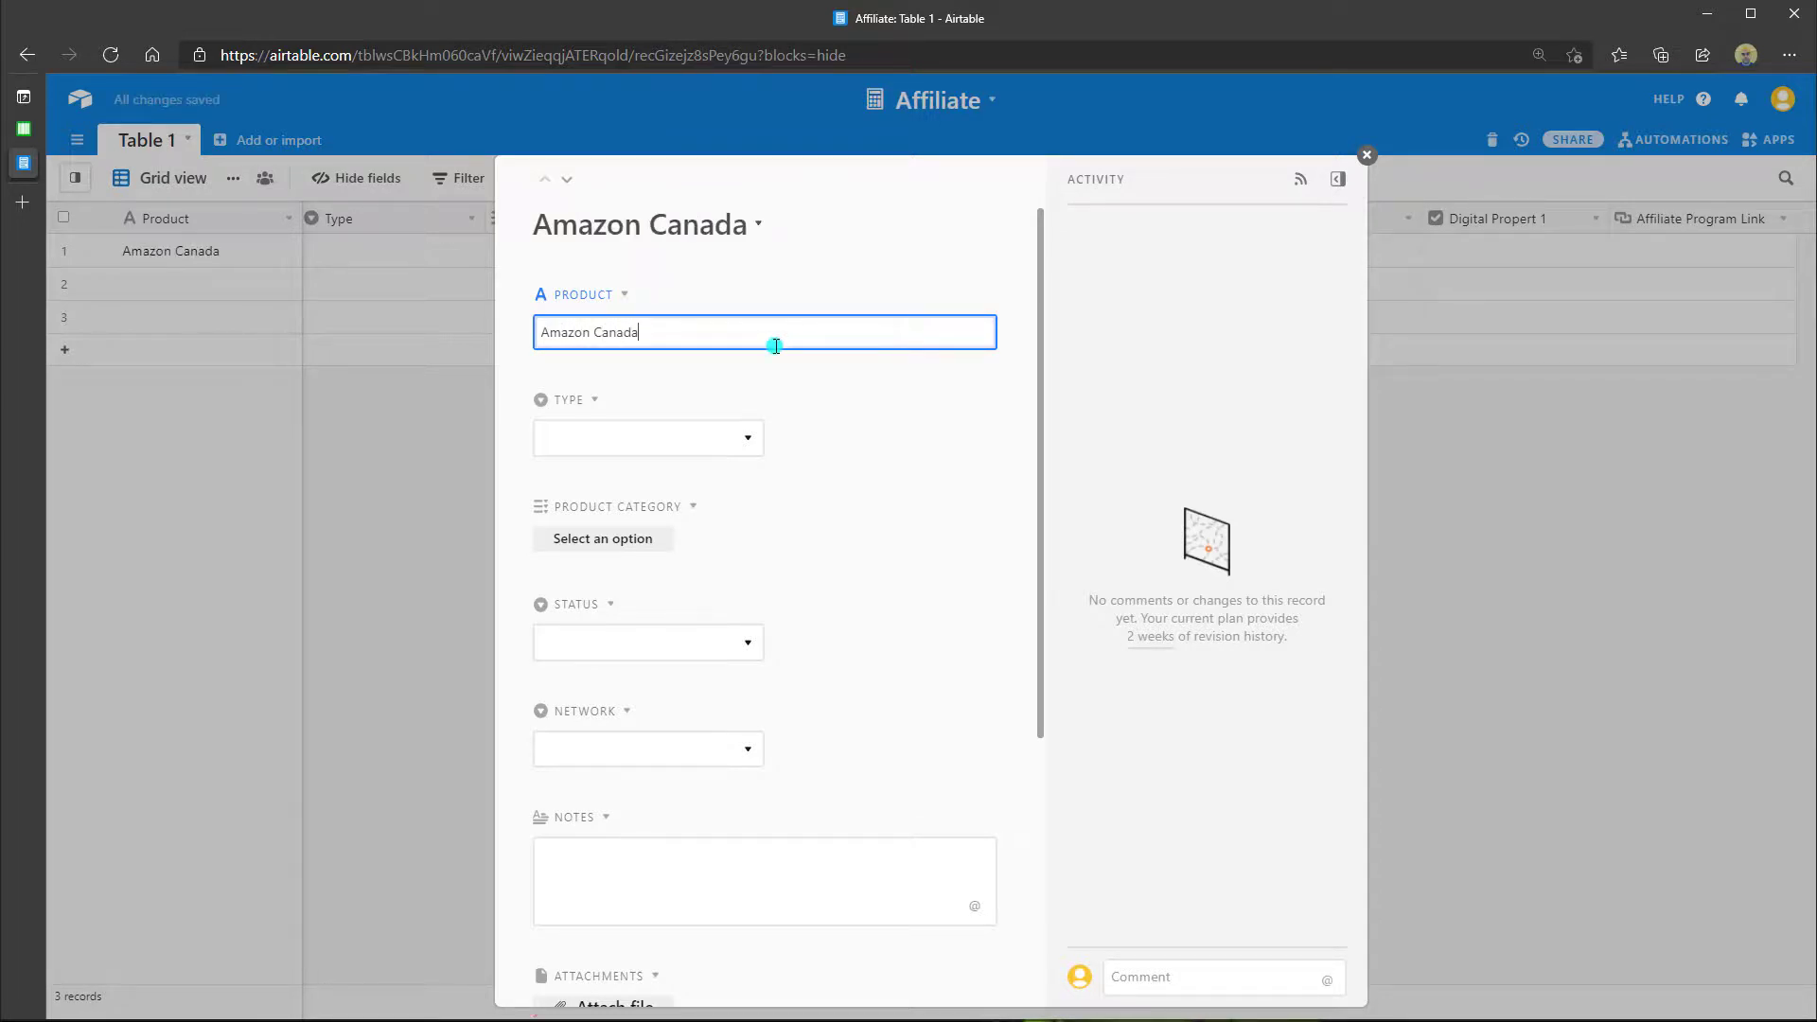
{"action": "left_click", "coordinate": [754, 439]}
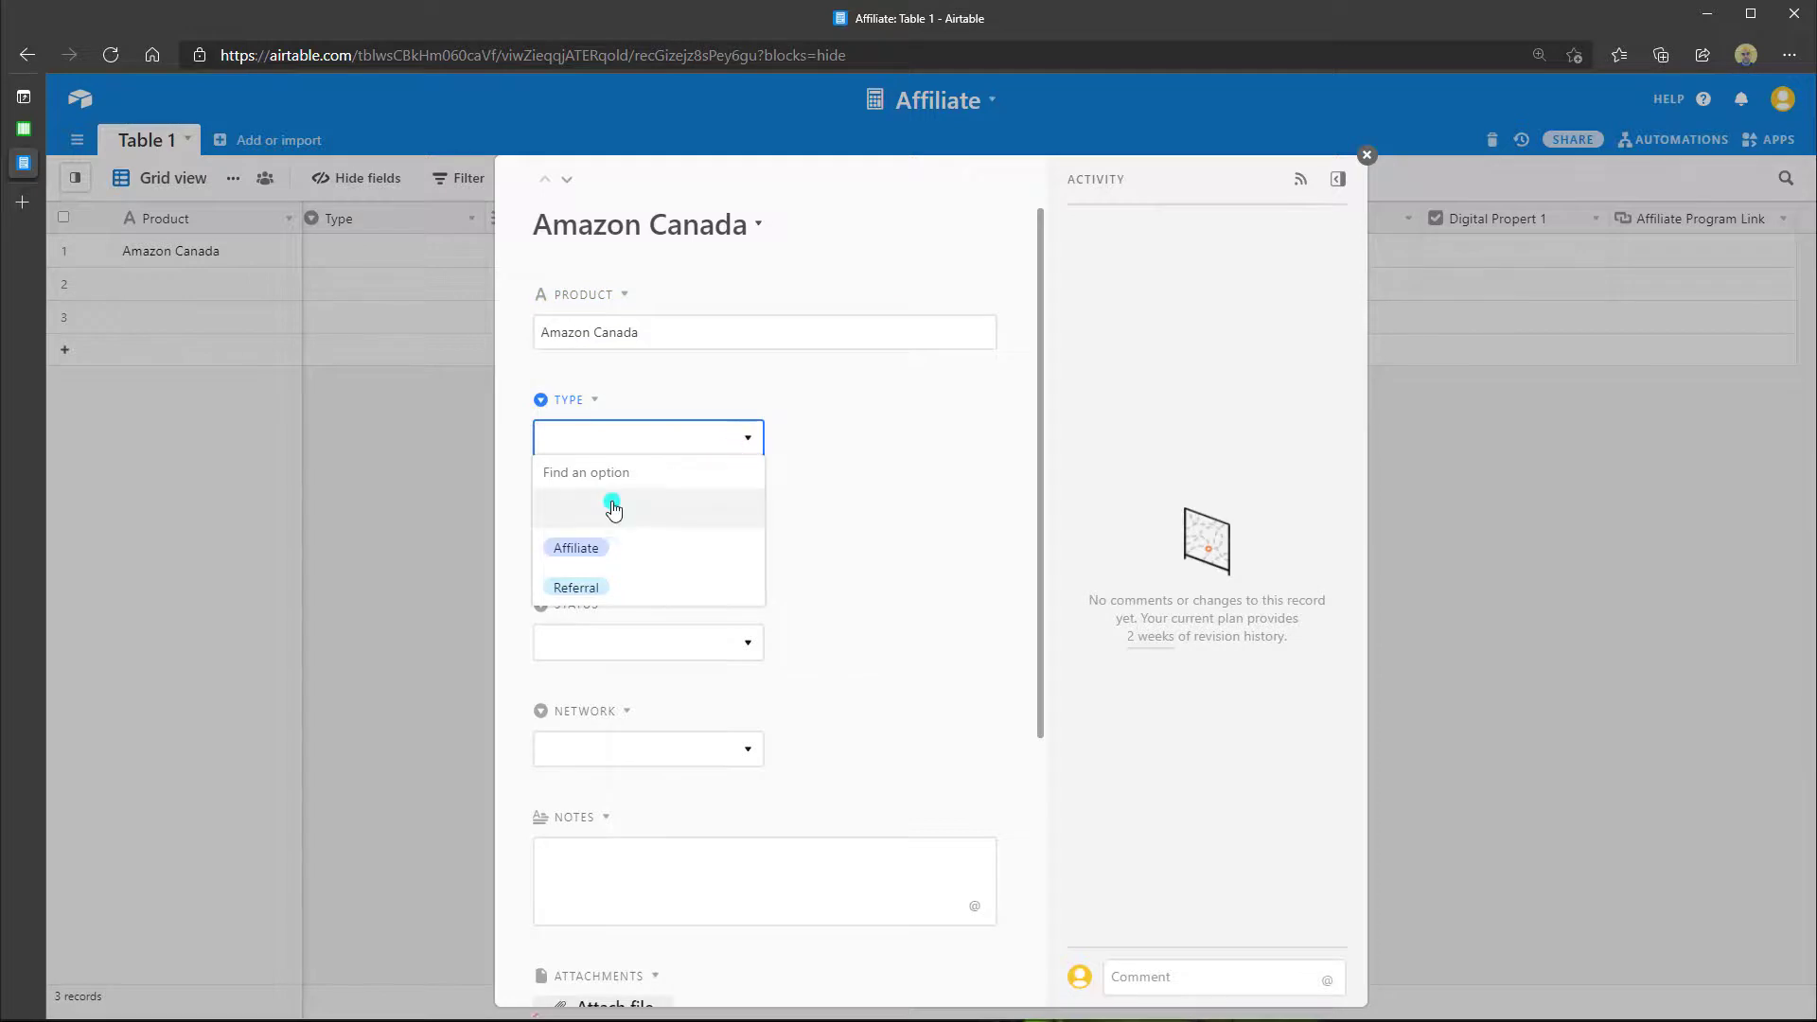
{"action": "left_click", "coordinate": [574, 557]}
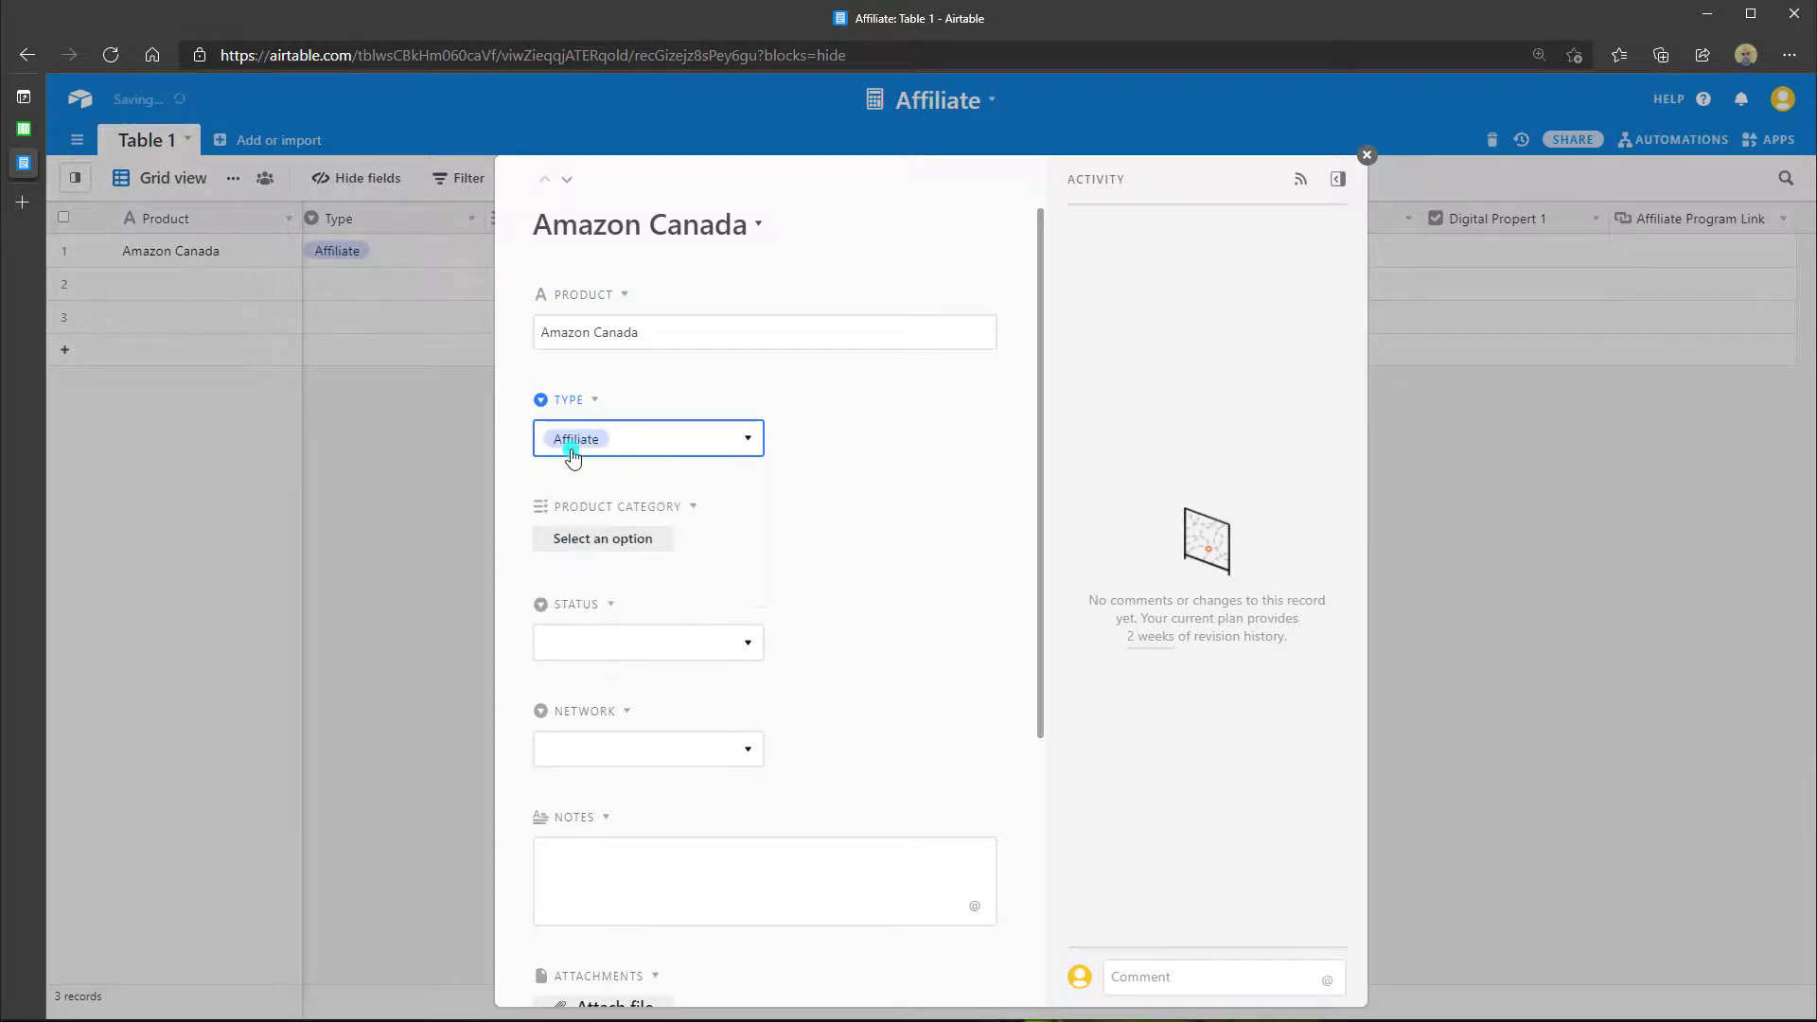
Step: Set the Amazon Canada record's product category to Retail, its status to Approved and its network to Amazon
{"action": "left_click", "coordinate": [608, 547]}
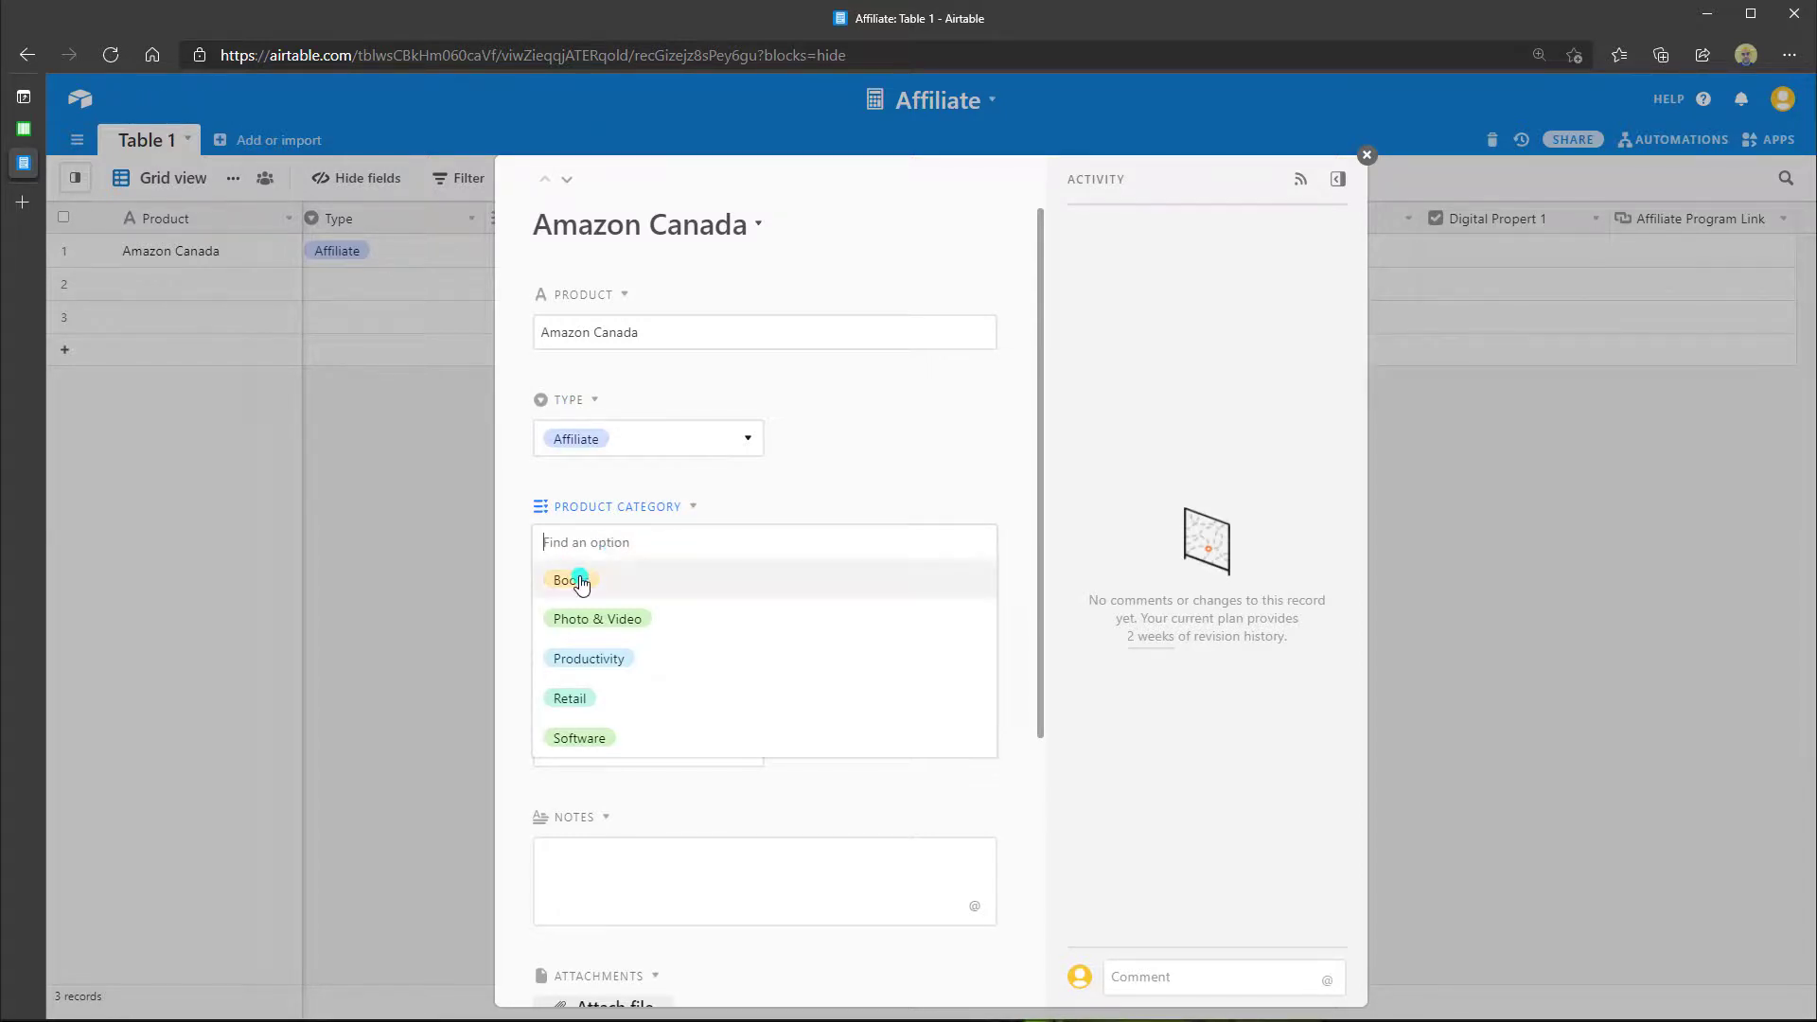
{"action": "left_click", "coordinate": [574, 701]}
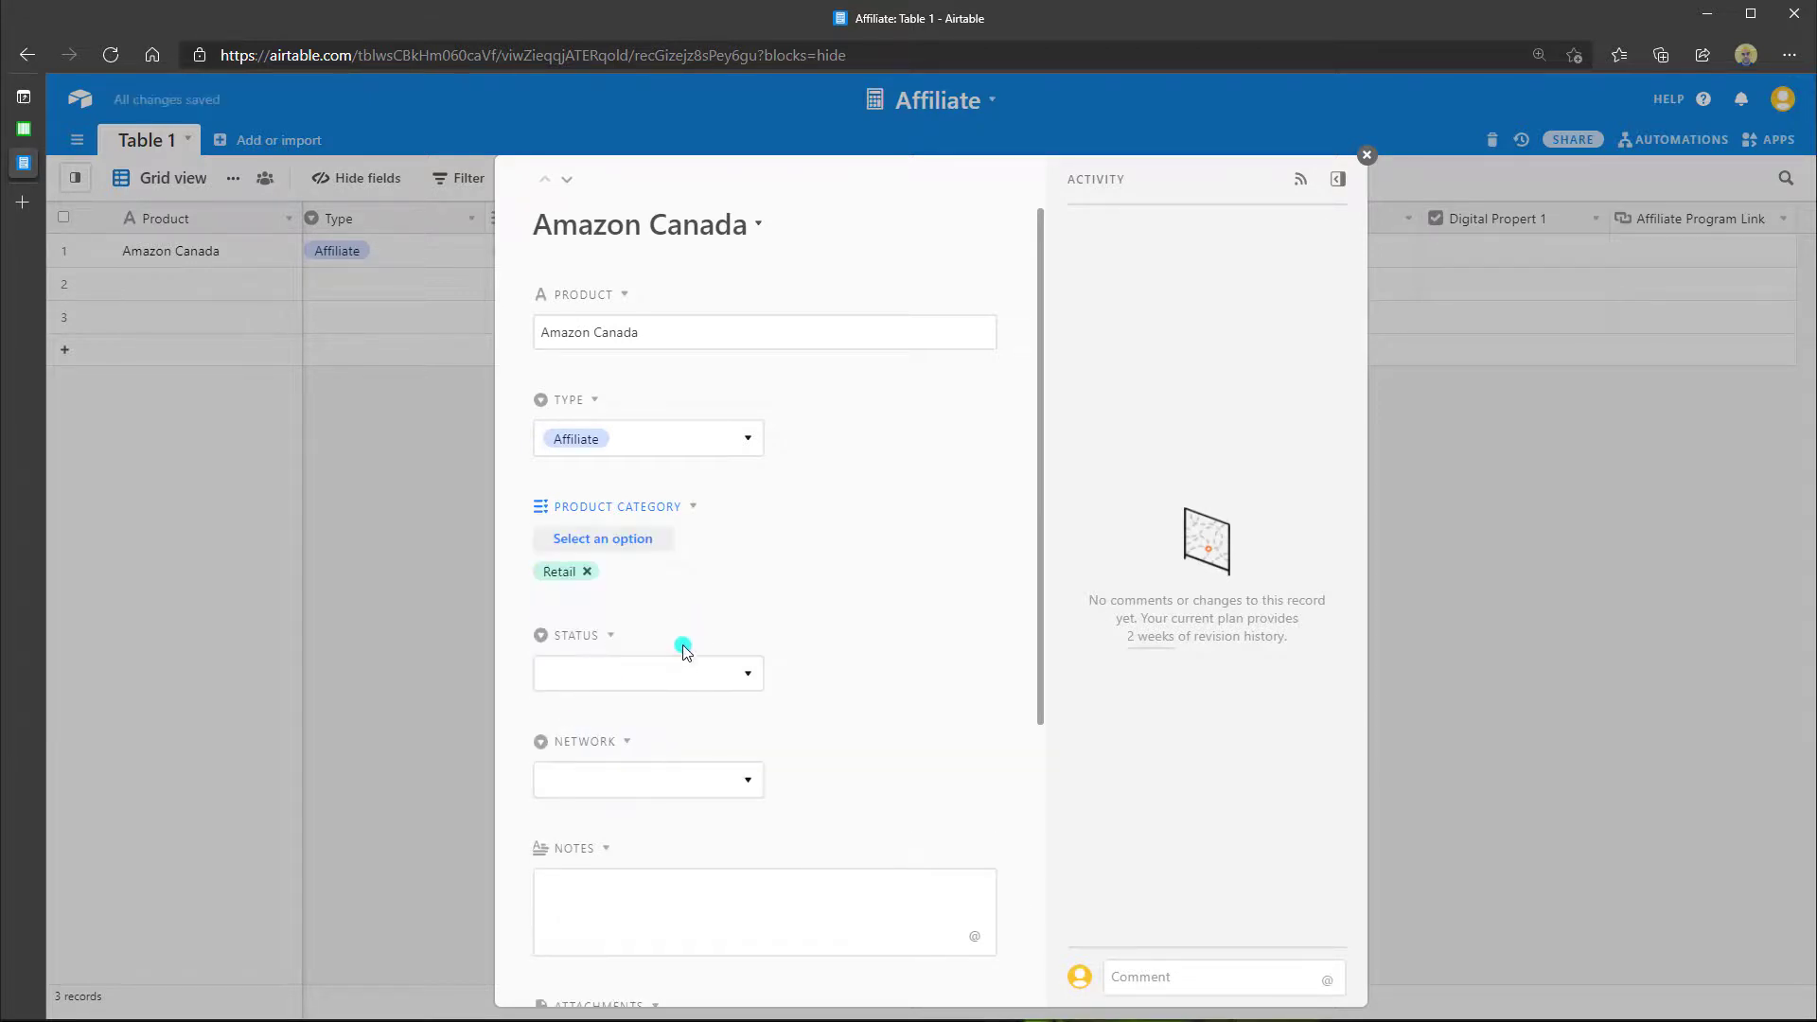
{"action": "left_click", "coordinate": [697, 685]}
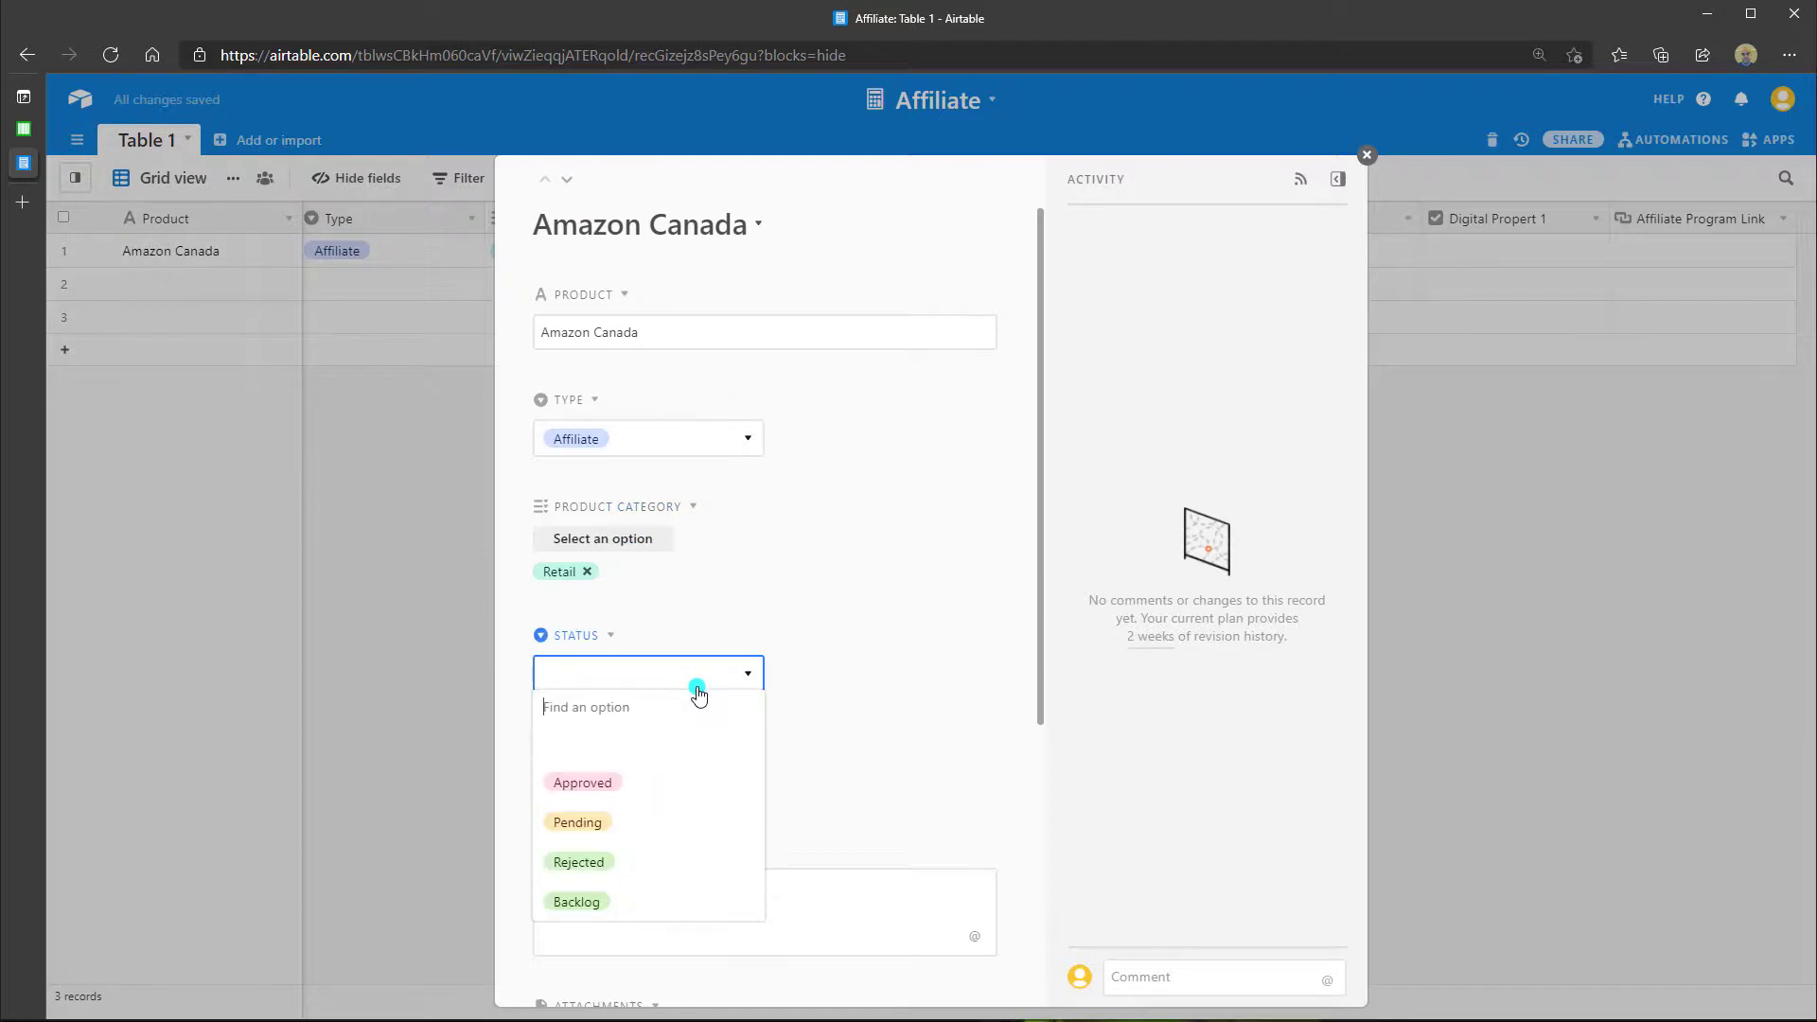
{"action": "left_click", "coordinate": [599, 785]}
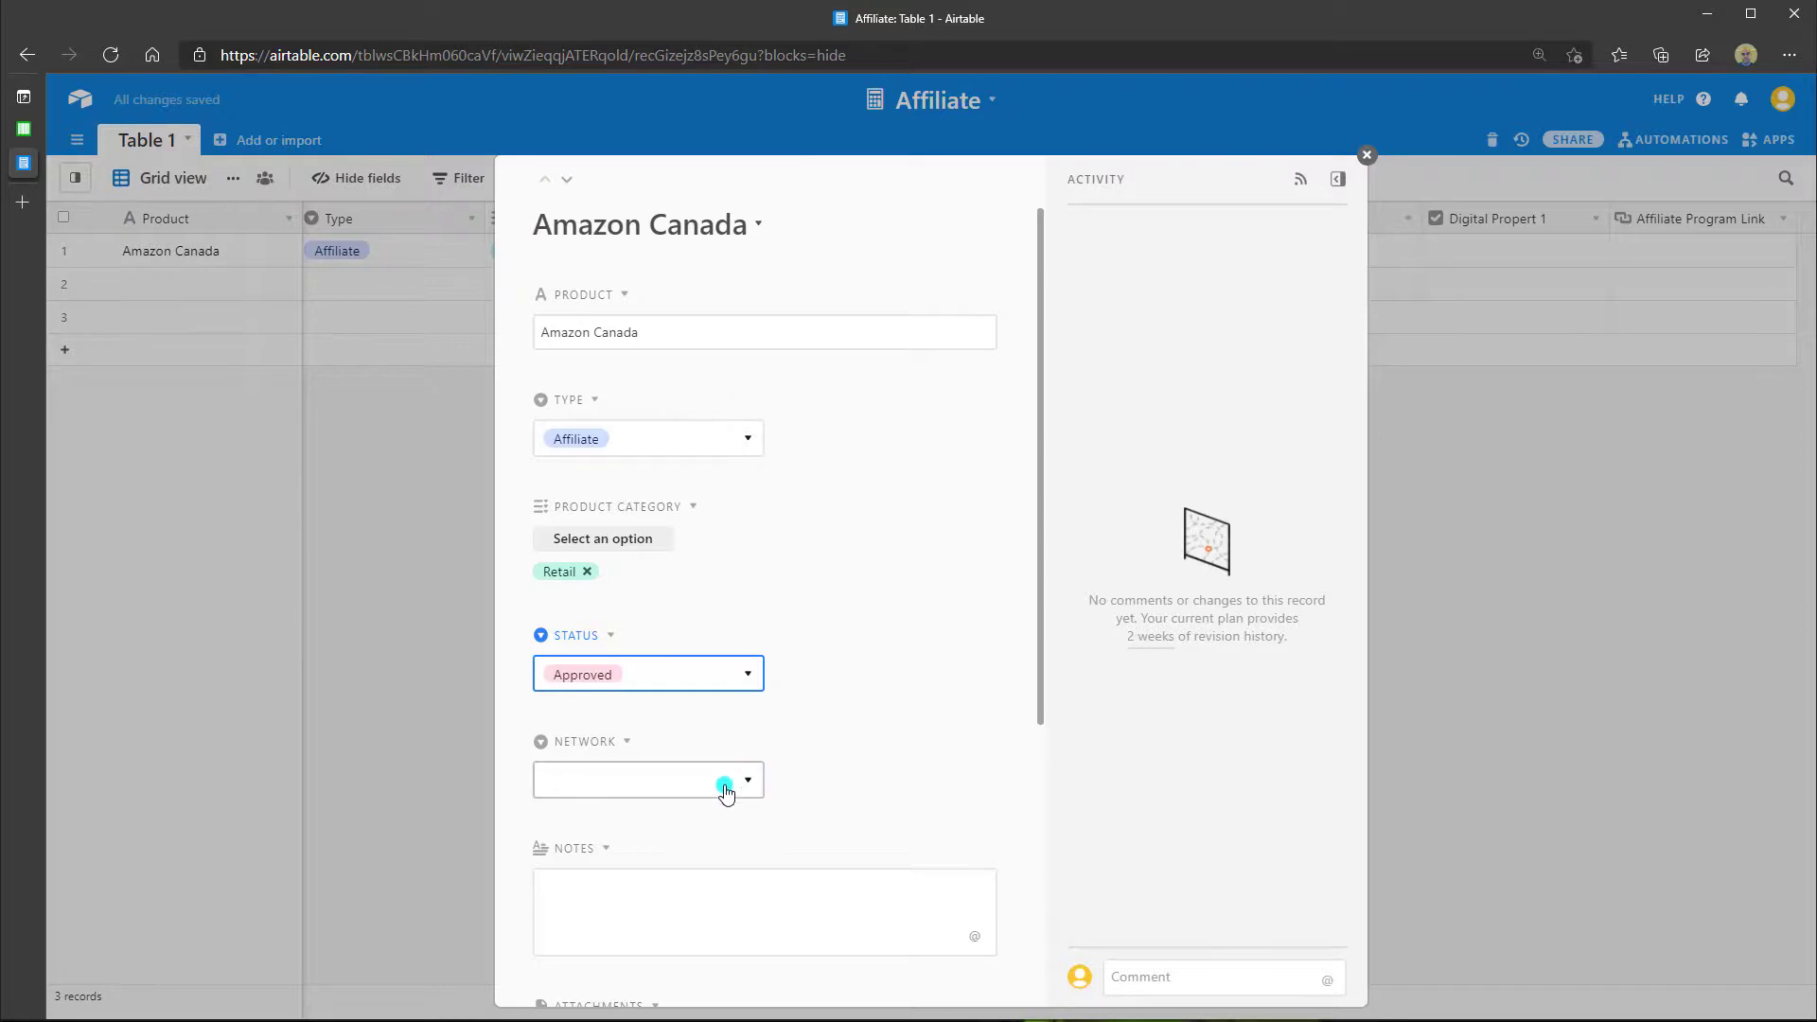
{"action": "left_click", "coordinate": [725, 792]}
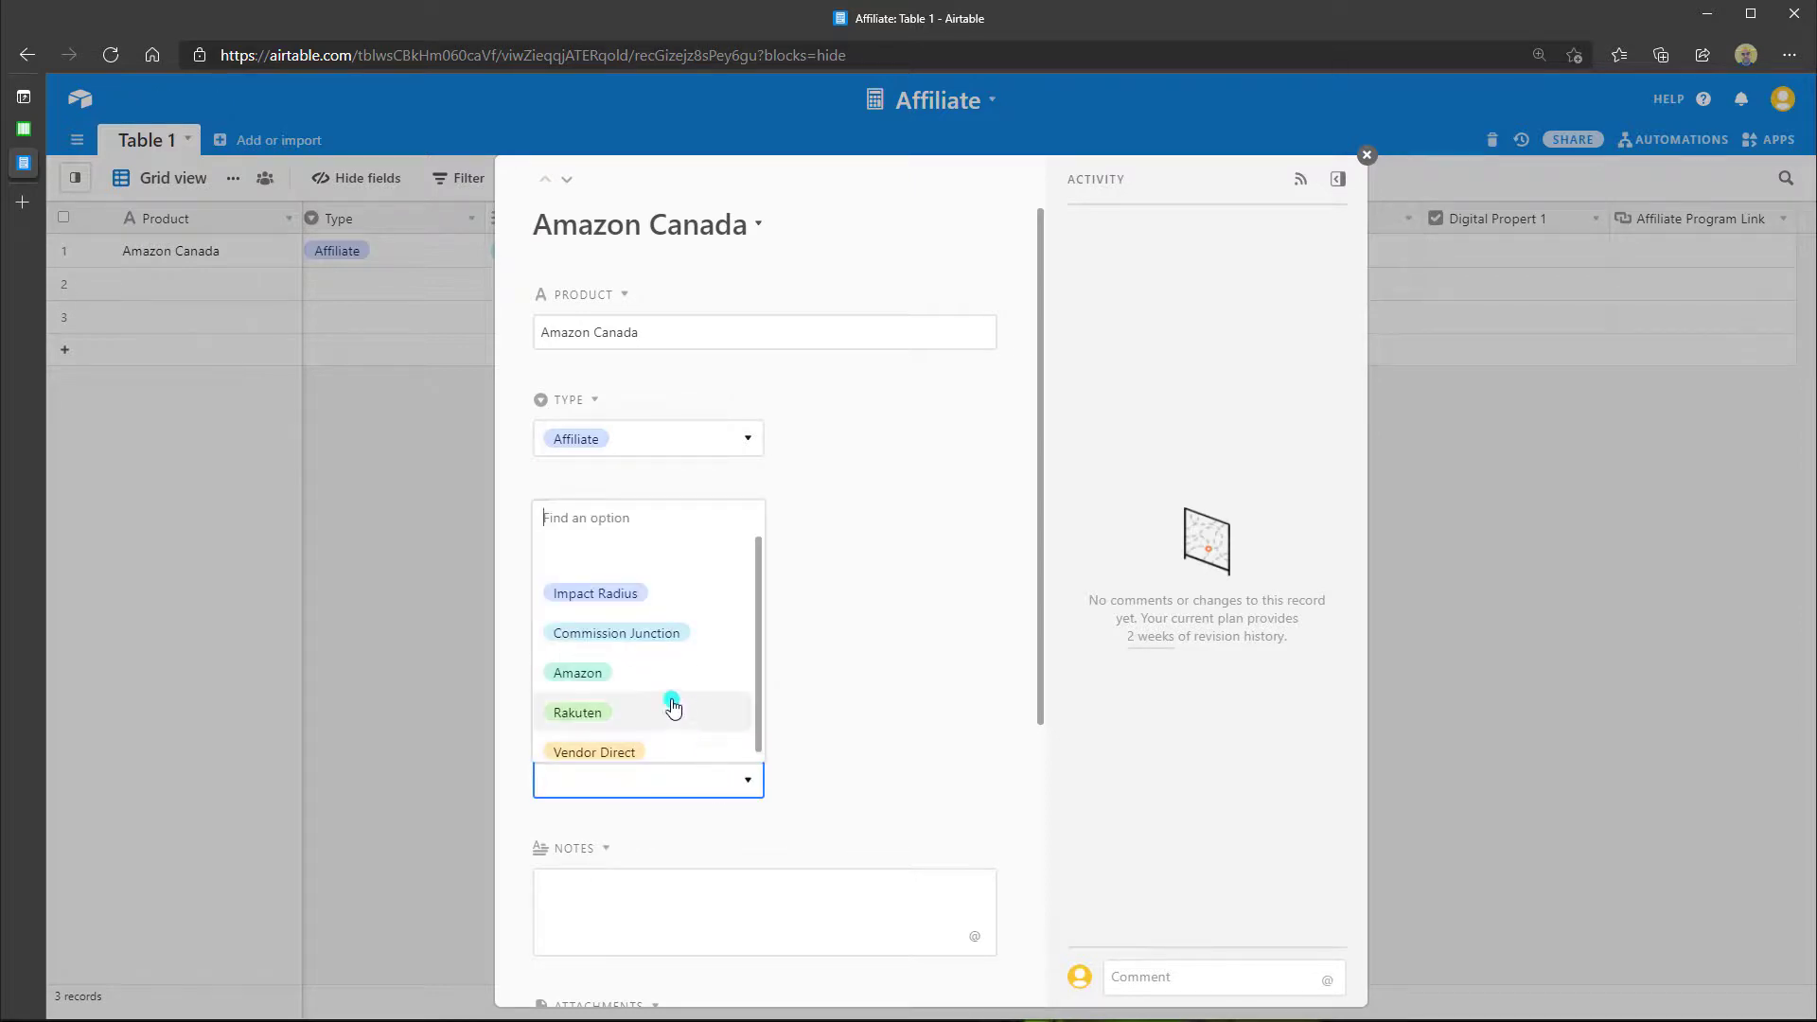
{"action": "left_click", "coordinate": [581, 676]}
Step: Mark Digital Propert 1 as checked in the Amazon Canada record, leaving the affiliate program link empty
{"action": "scroll", "coordinate": [815, 727], "scroll_direction": "down", "scroll_amount": 3}
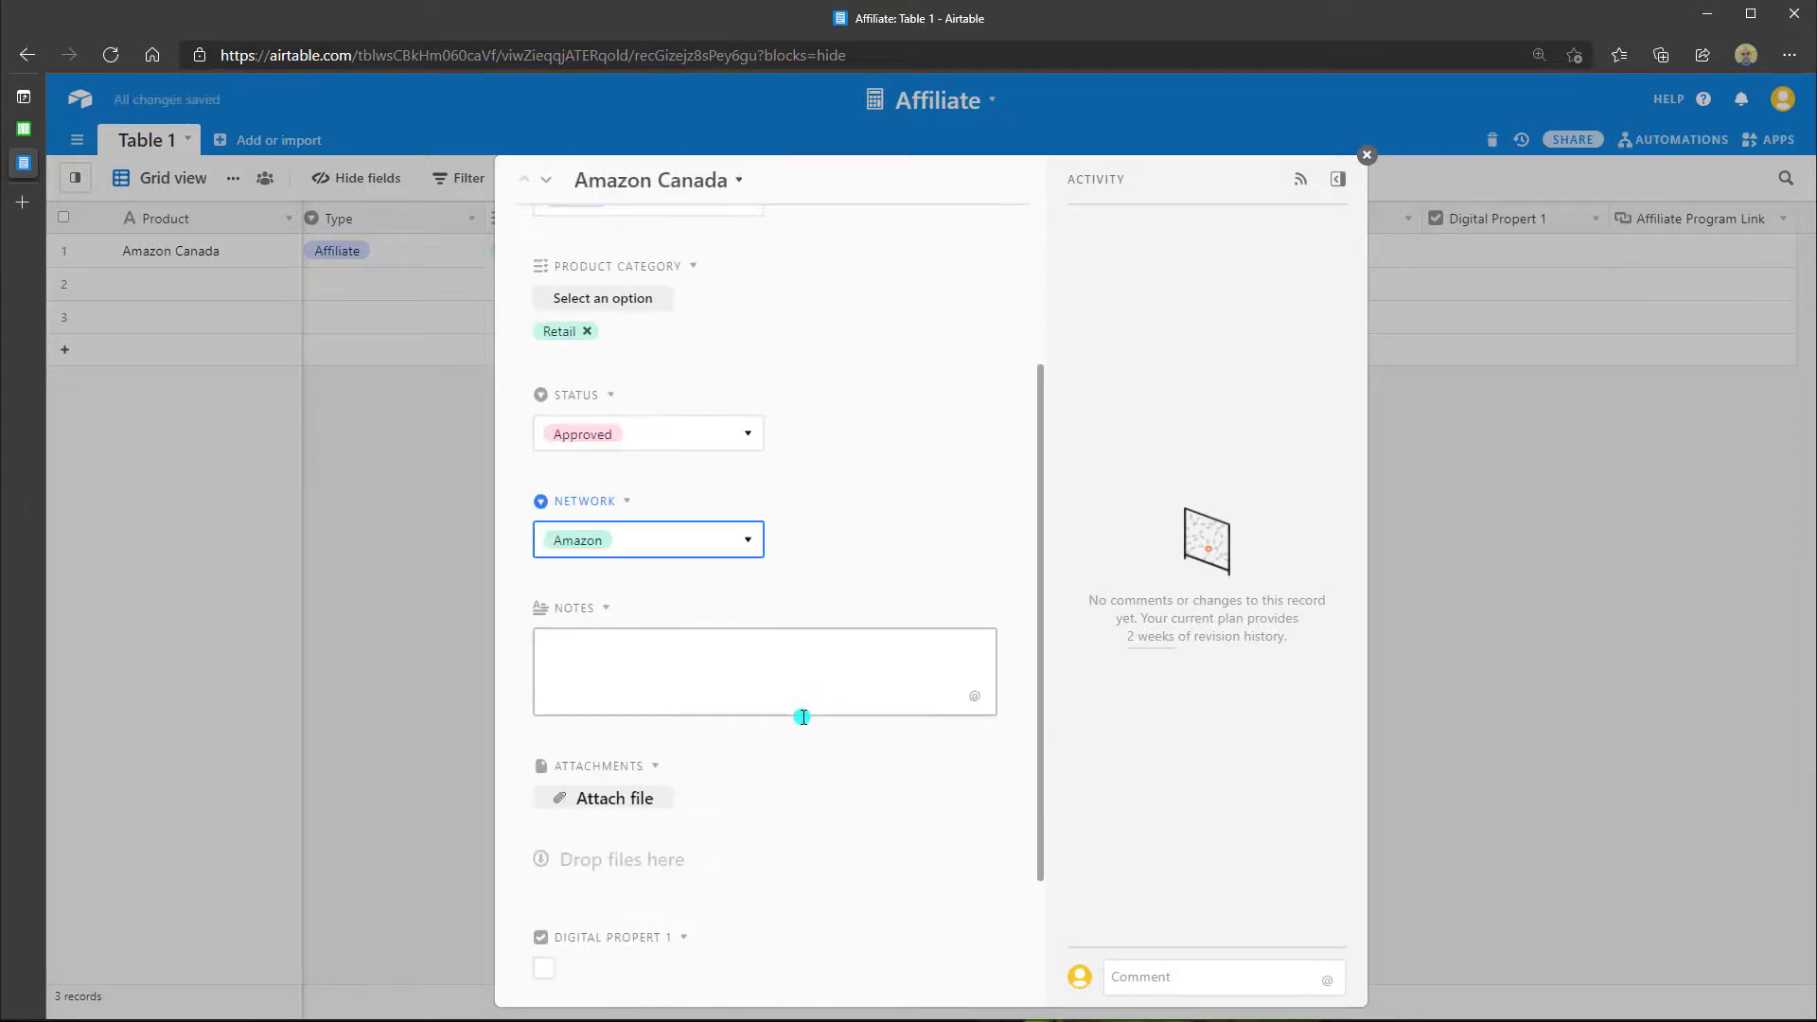
{"action": "scroll", "coordinate": [855, 697], "scroll_direction": "down", "scroll_amount": 1}
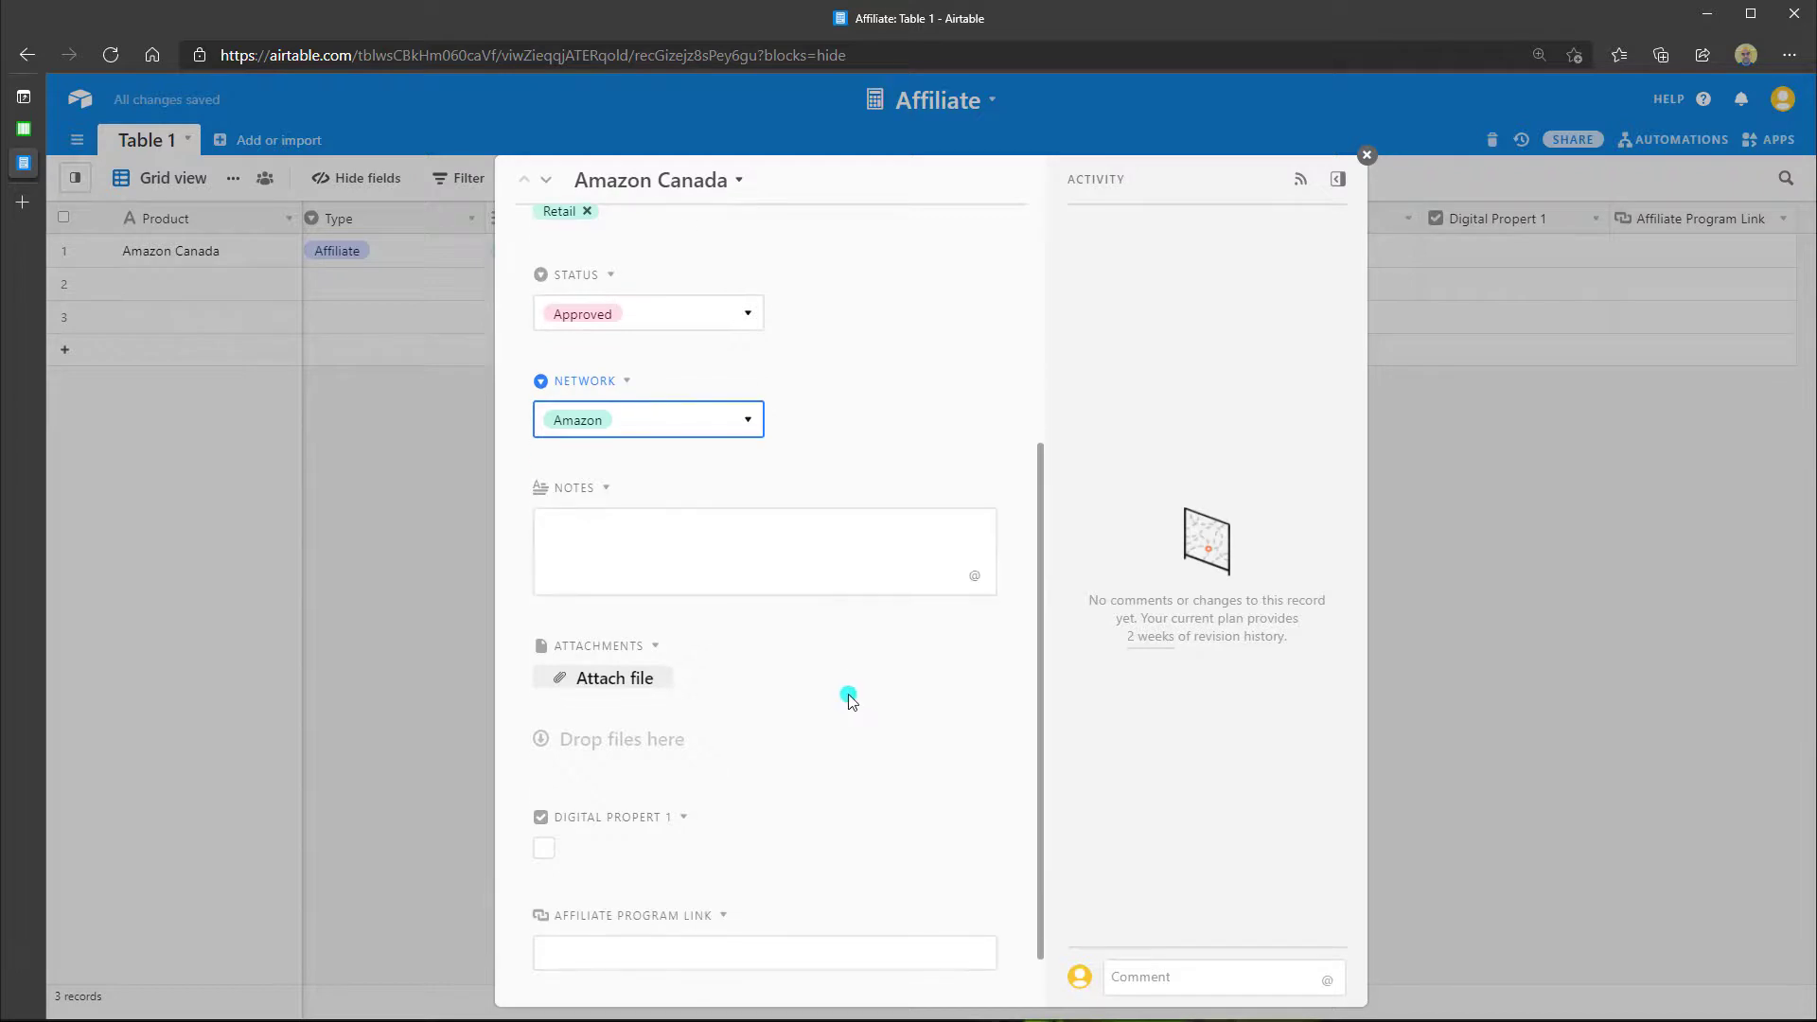
{"action": "left_click", "coordinate": [544, 849]}
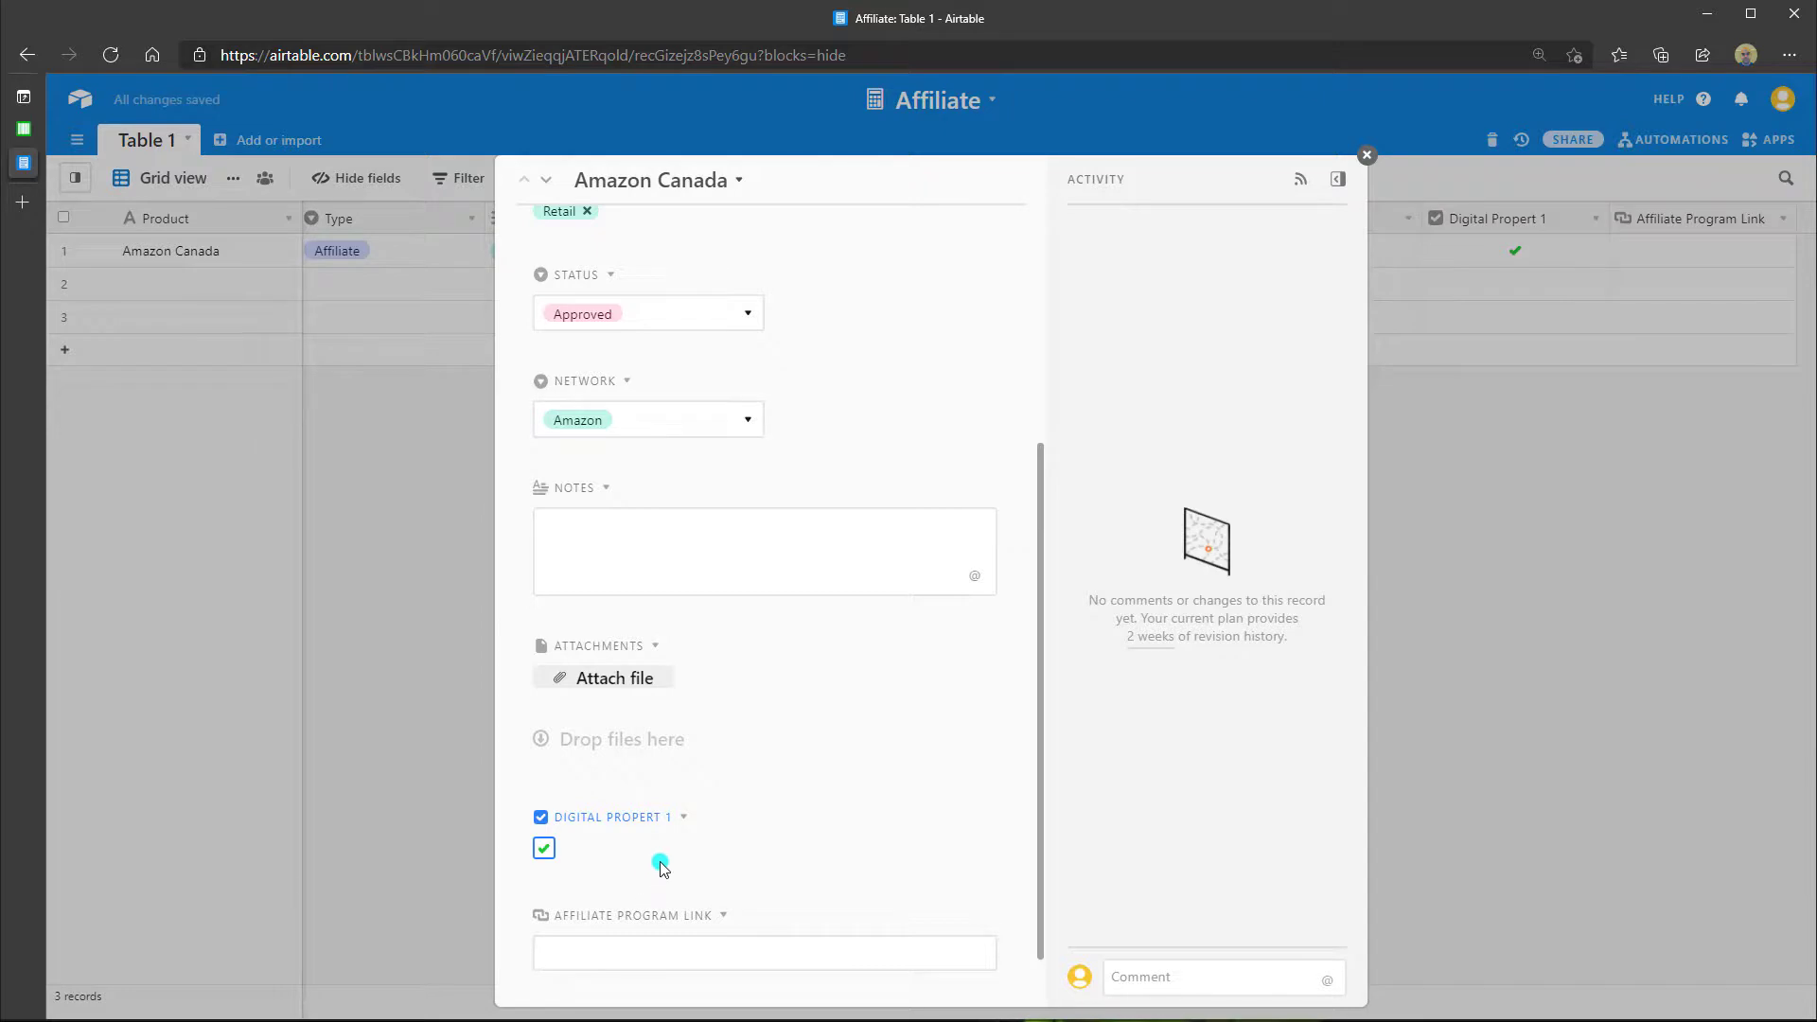
{"action": "left_click", "coordinate": [681, 954]}
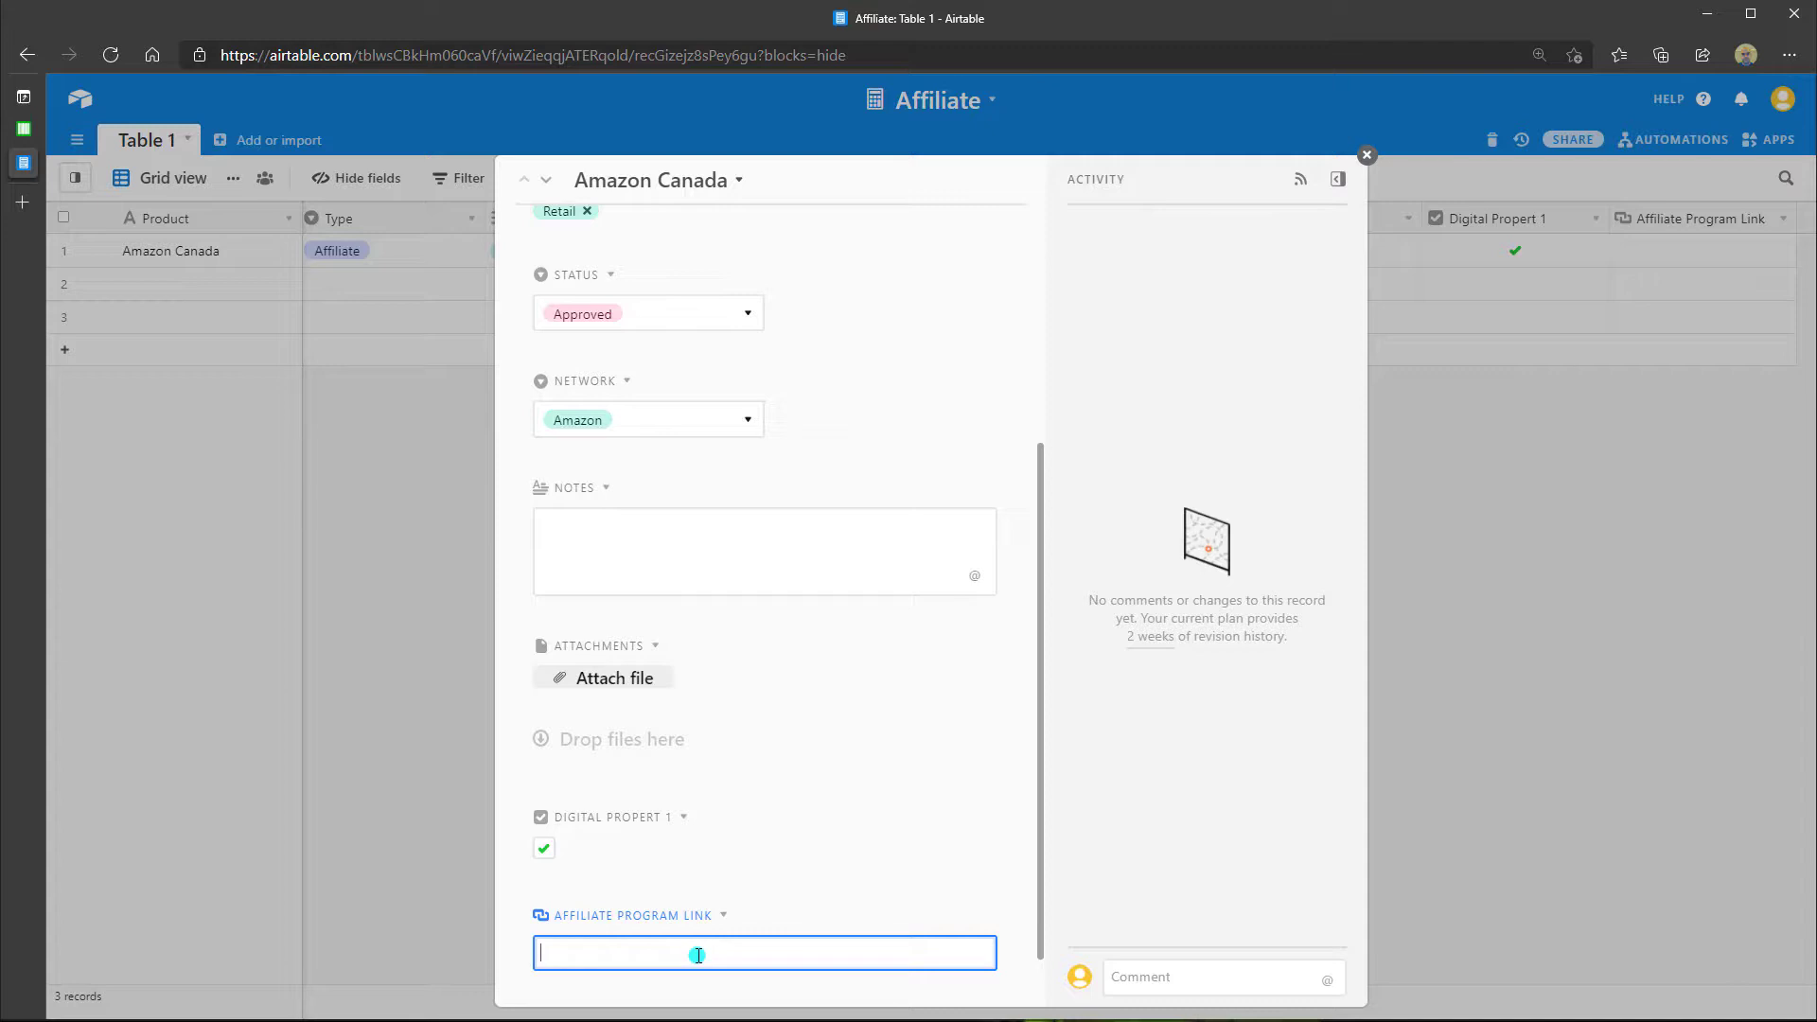
Step: Attach the Amazon logo image 31+DgxPWXtL from the desktop's Affiliate Tracker folder to the Amazon Canada record and close the record
{"action": "left_click", "coordinate": [608, 690]}
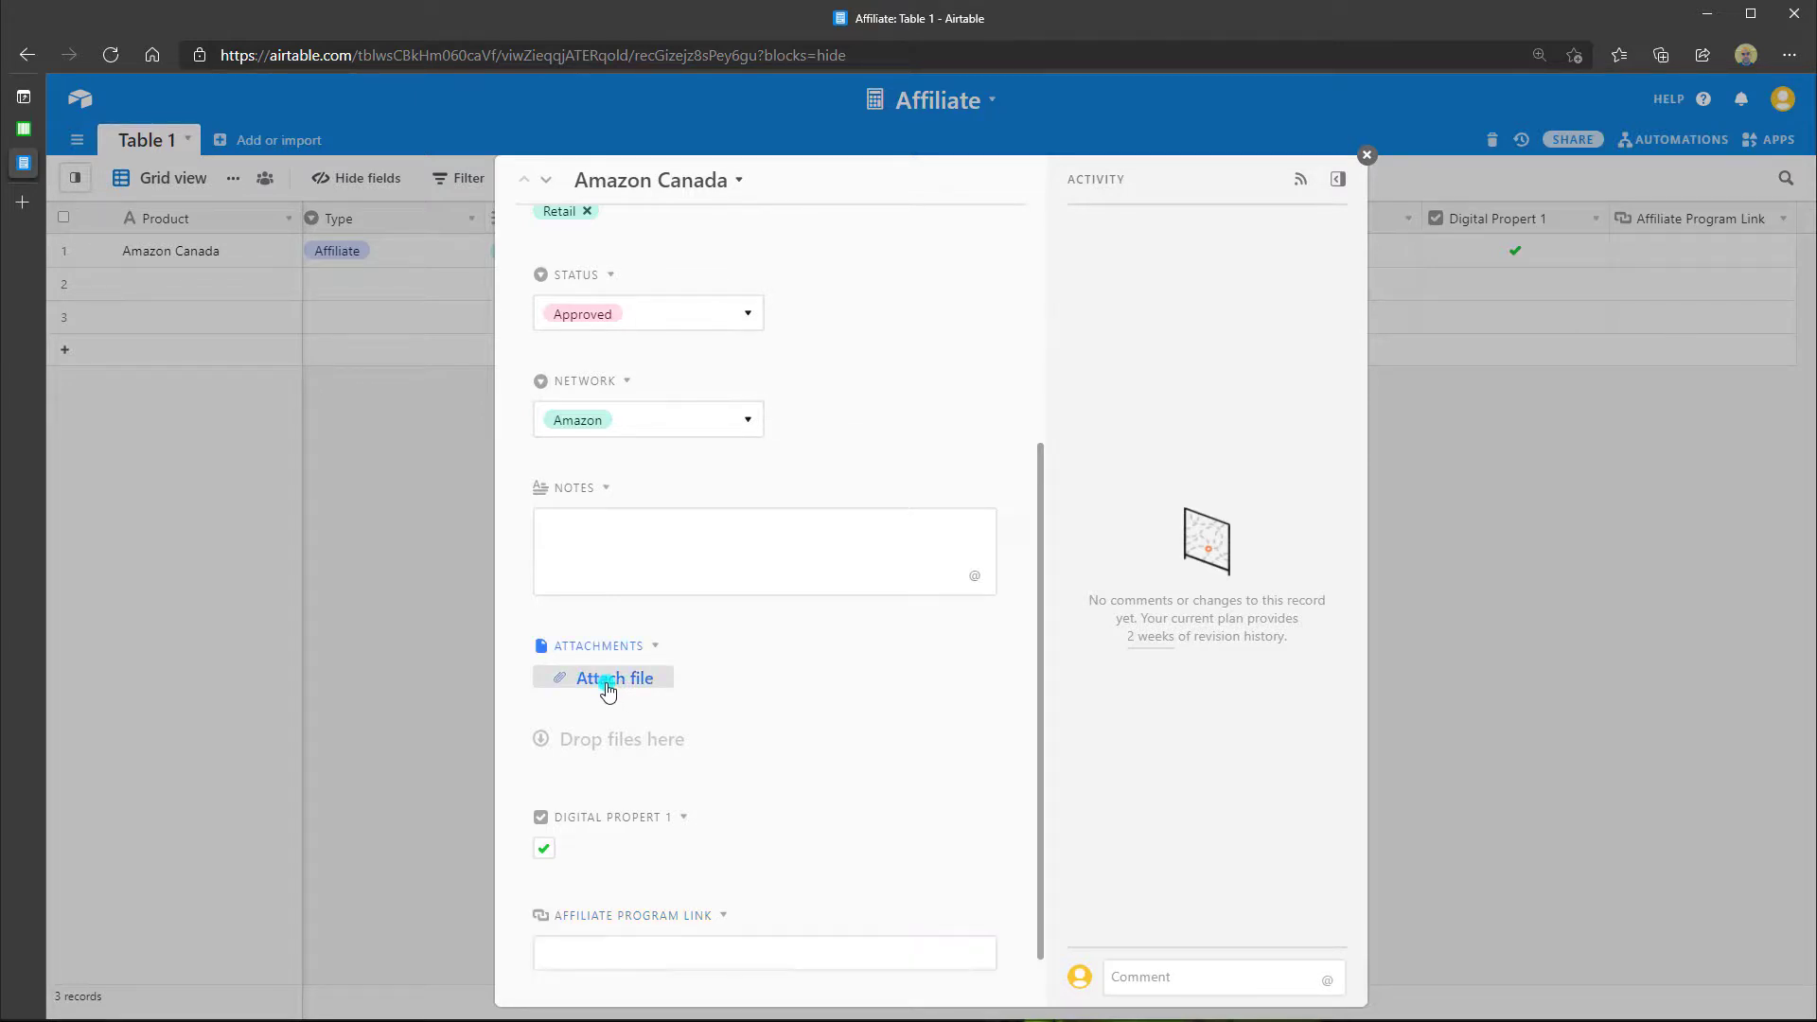
{"action": "left_click", "coordinate": [607, 688]}
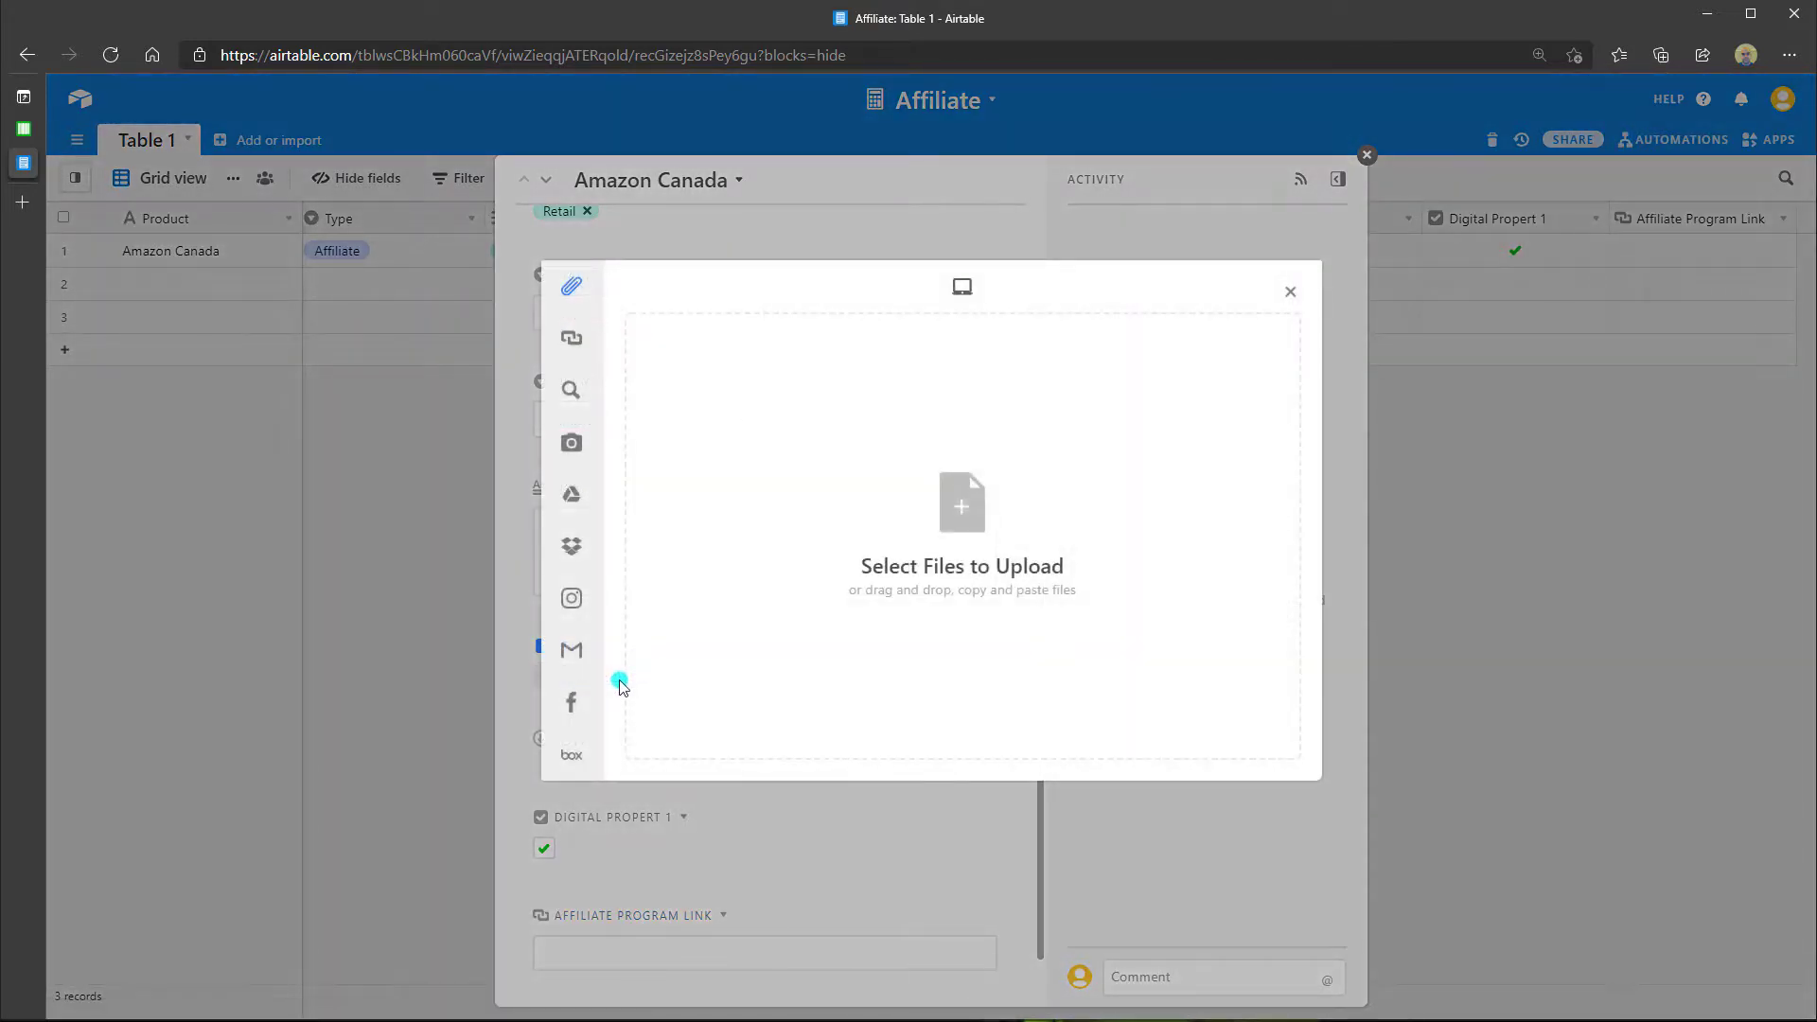
{"action": "left_click", "coordinate": [960, 516]}
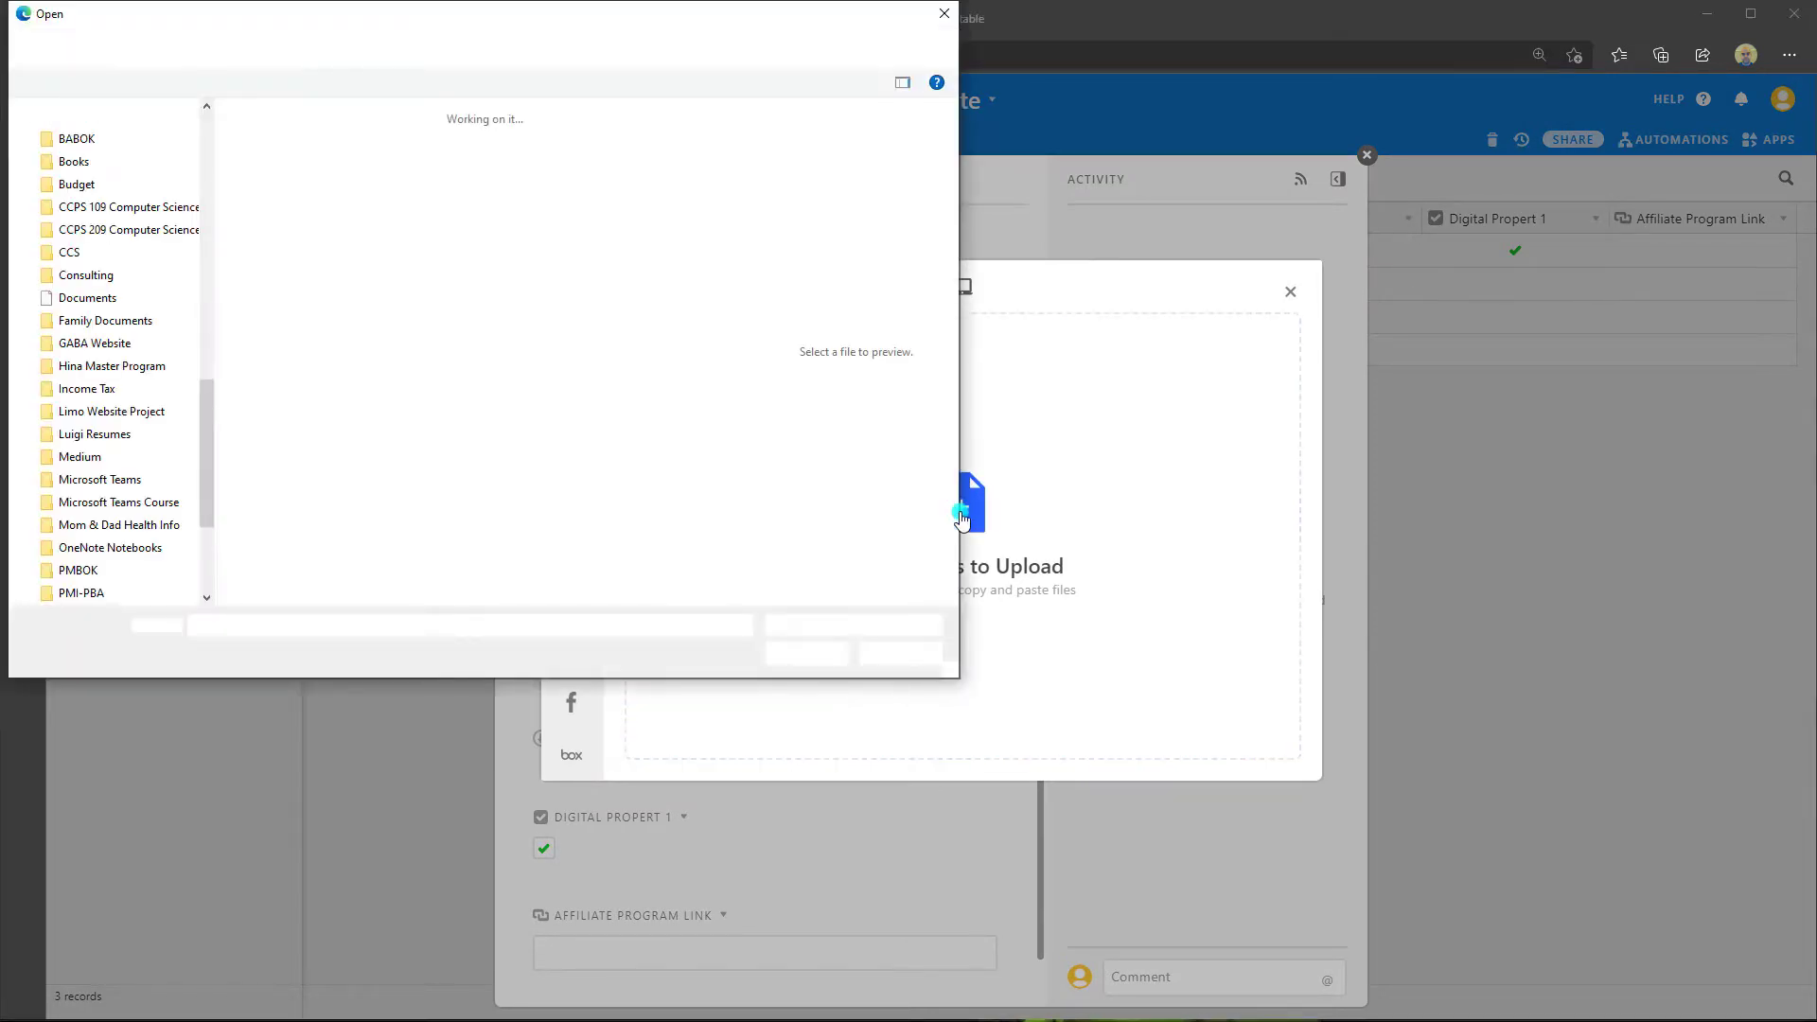
{"action": "left_click", "coordinate": [202, 121]}
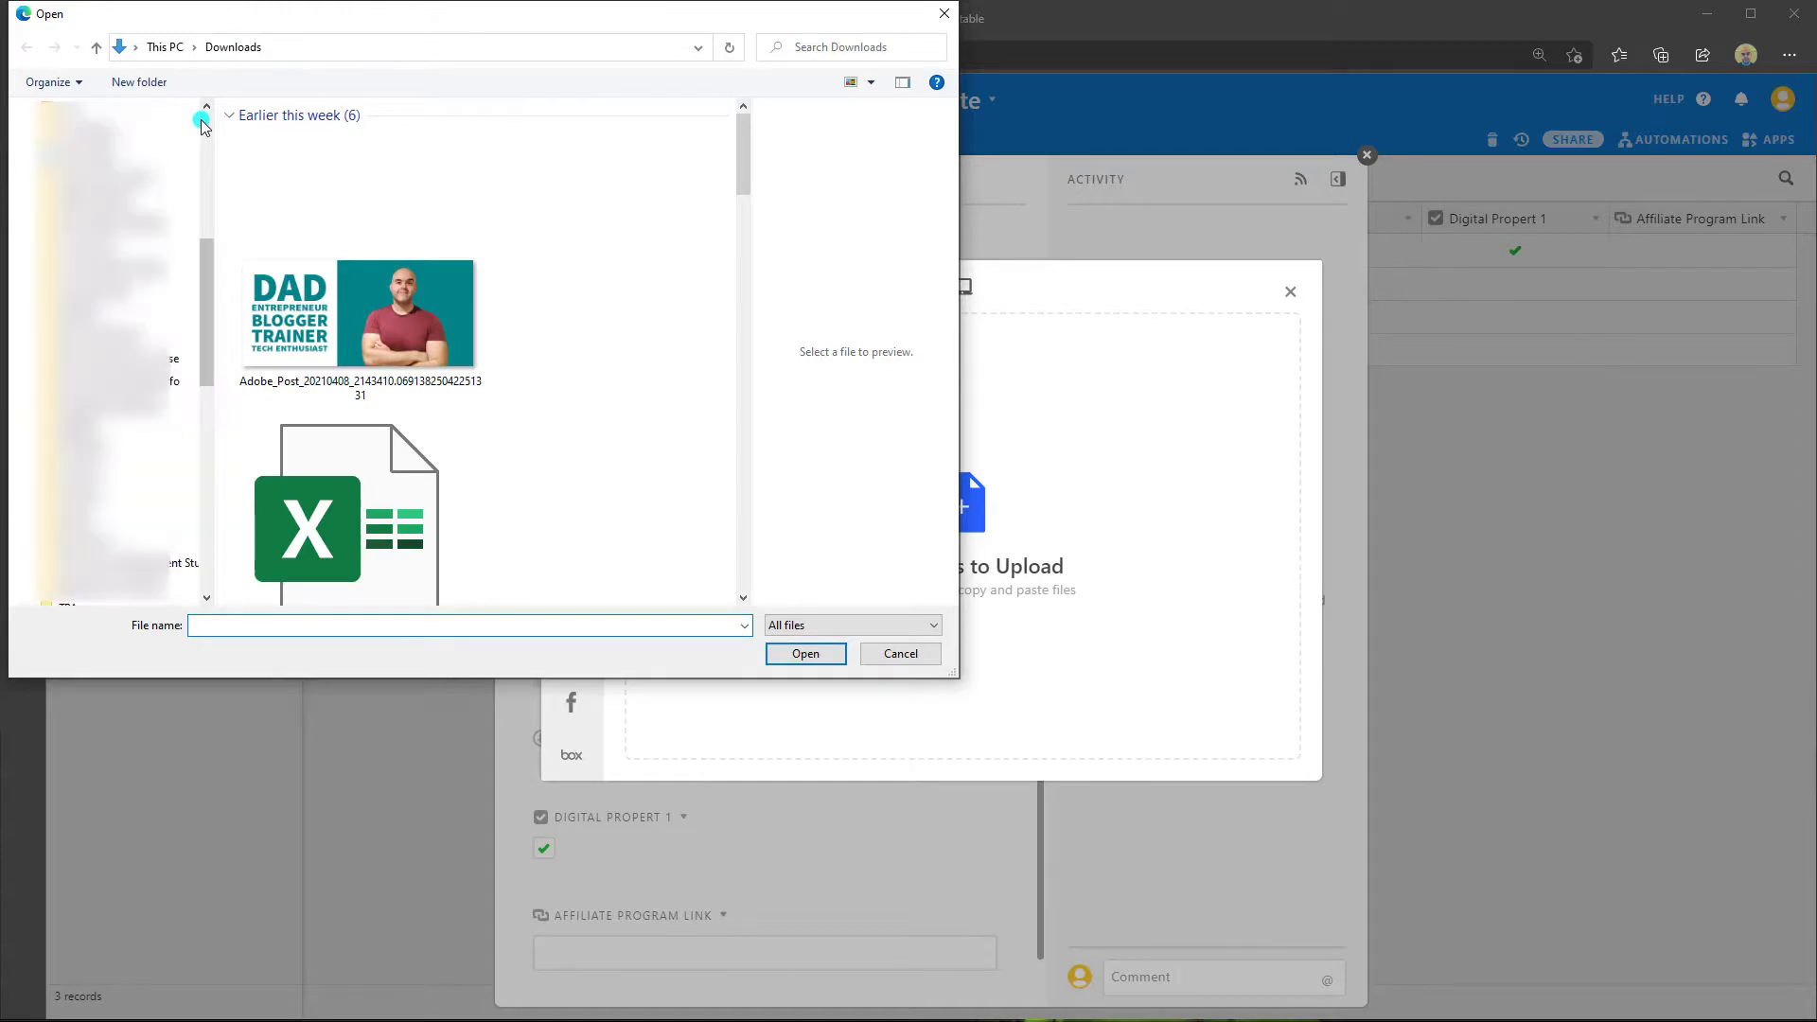
{"action": "left_click", "coordinate": [111, 148]}
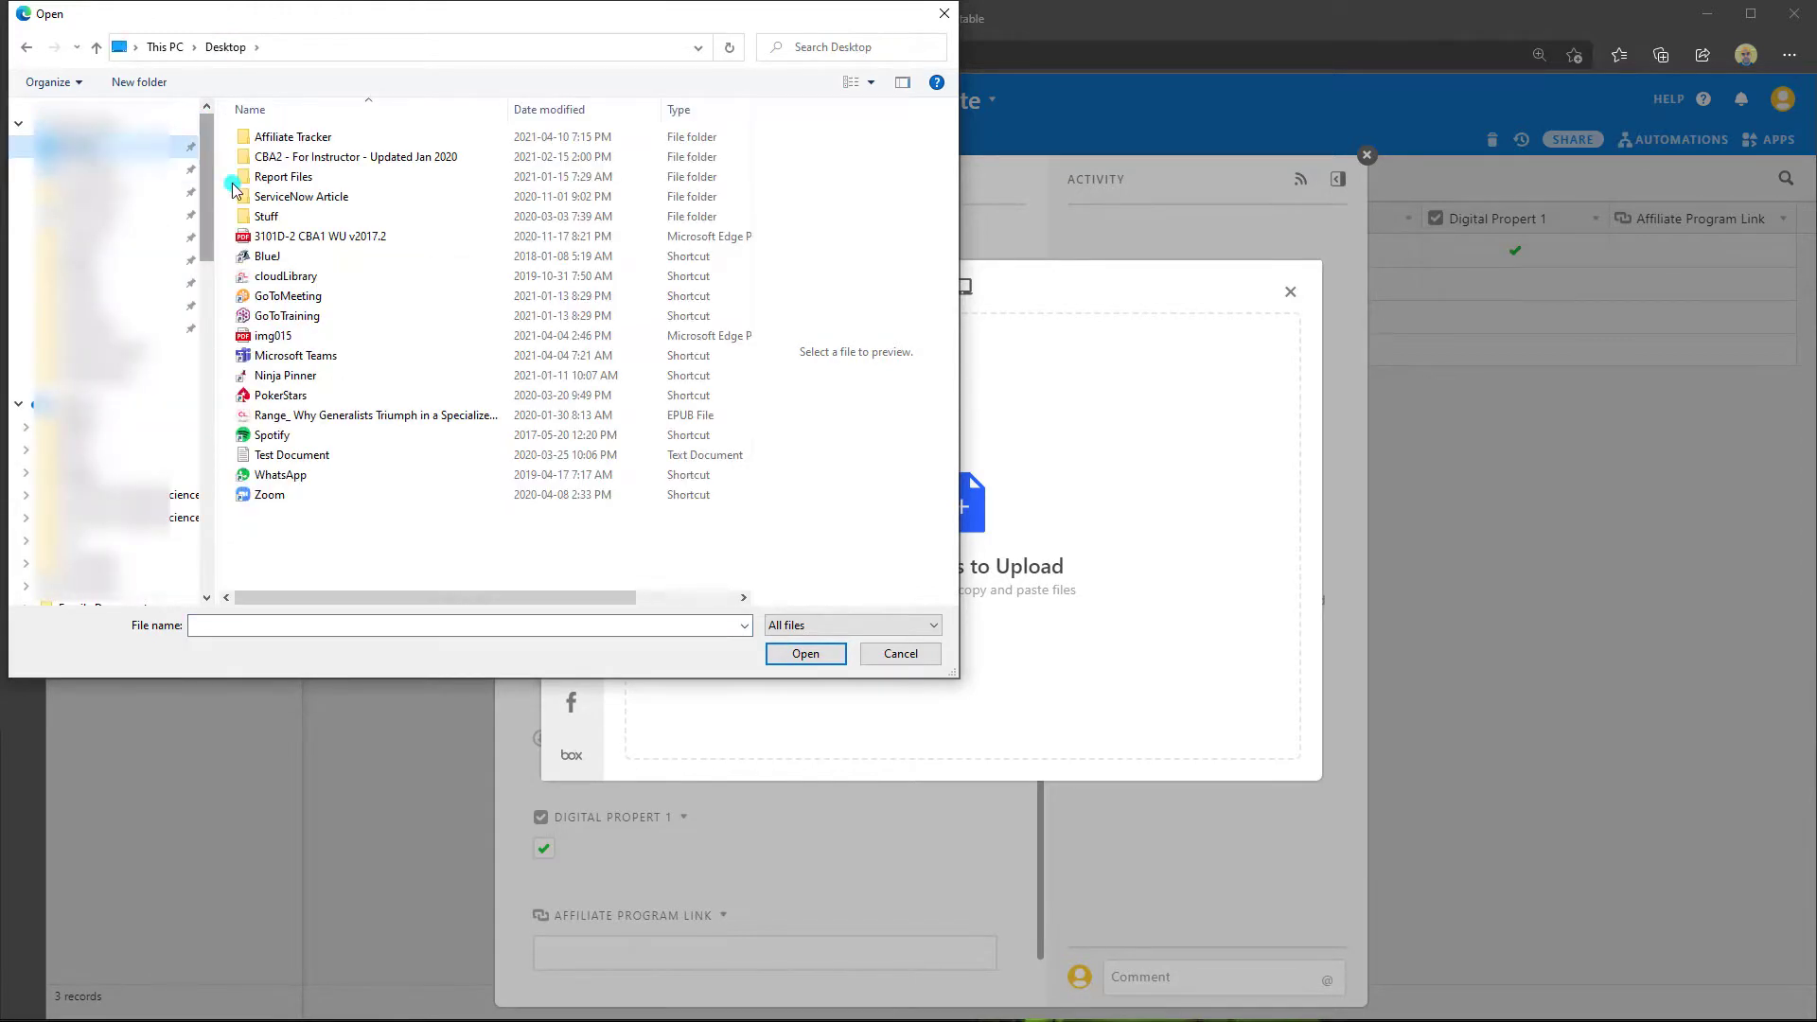
{"action": "double_click", "coordinate": [297, 138]}
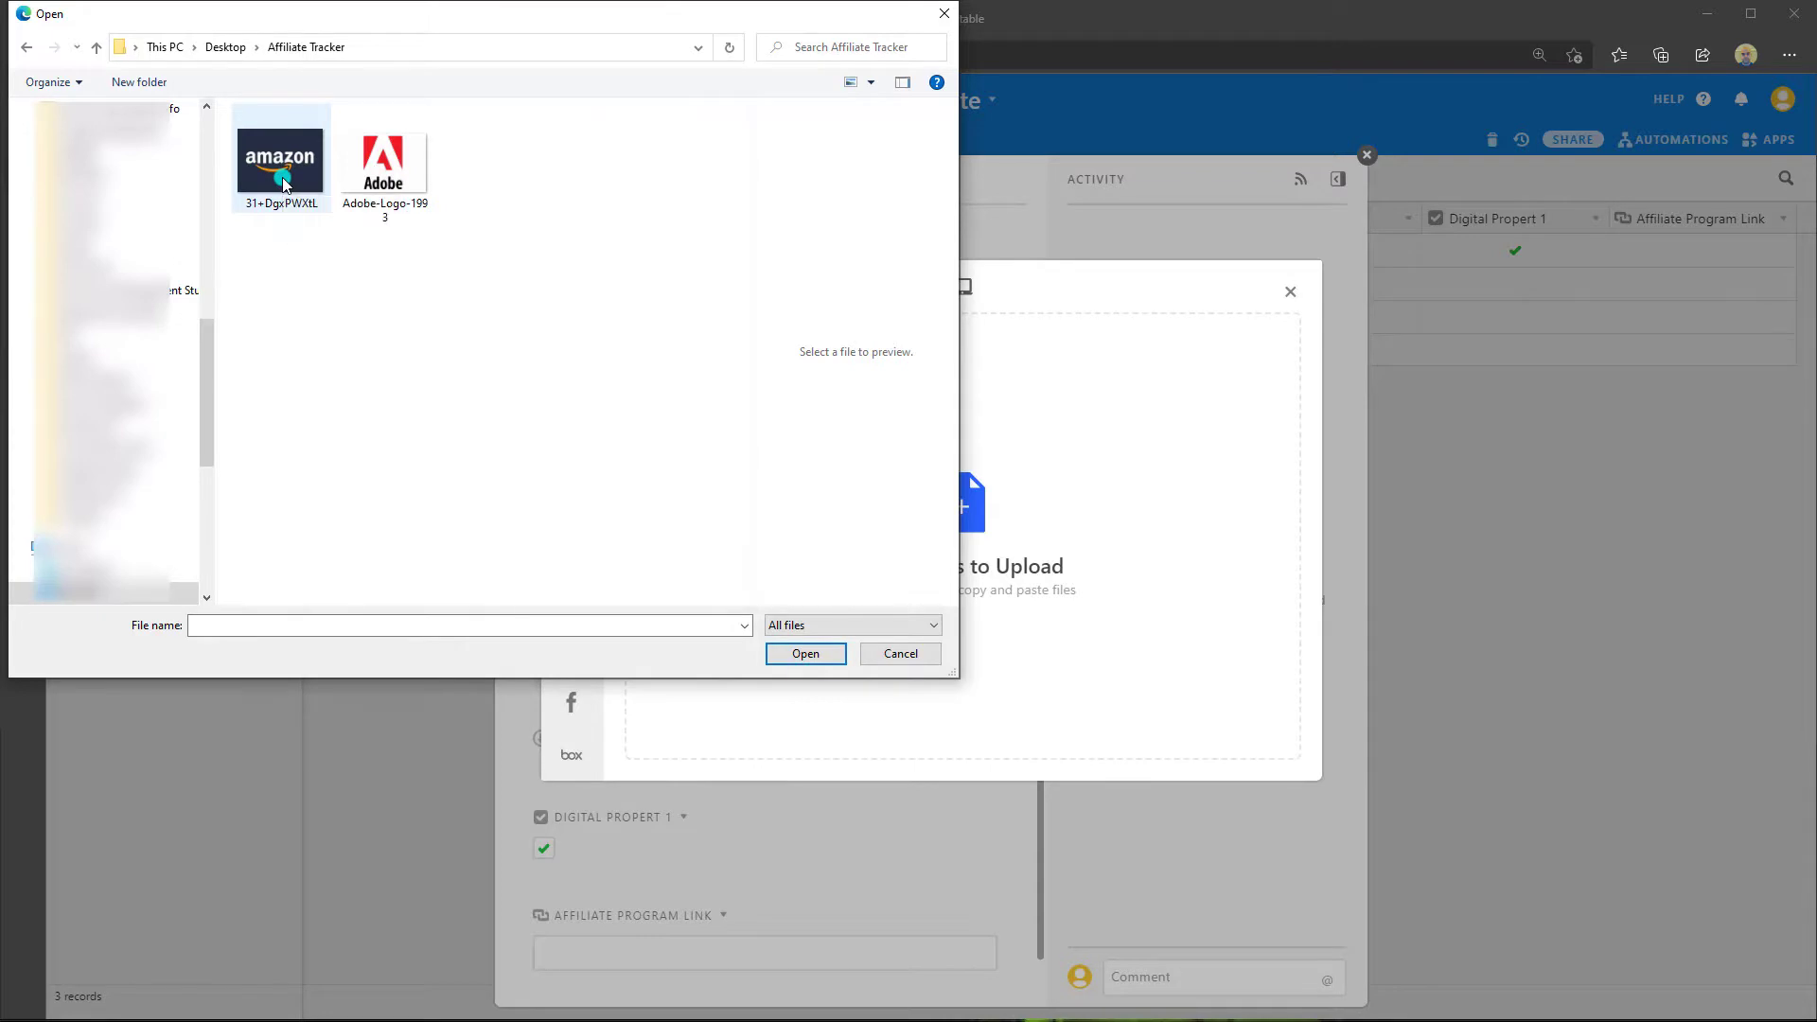
{"action": "double_click", "coordinate": [283, 183]}
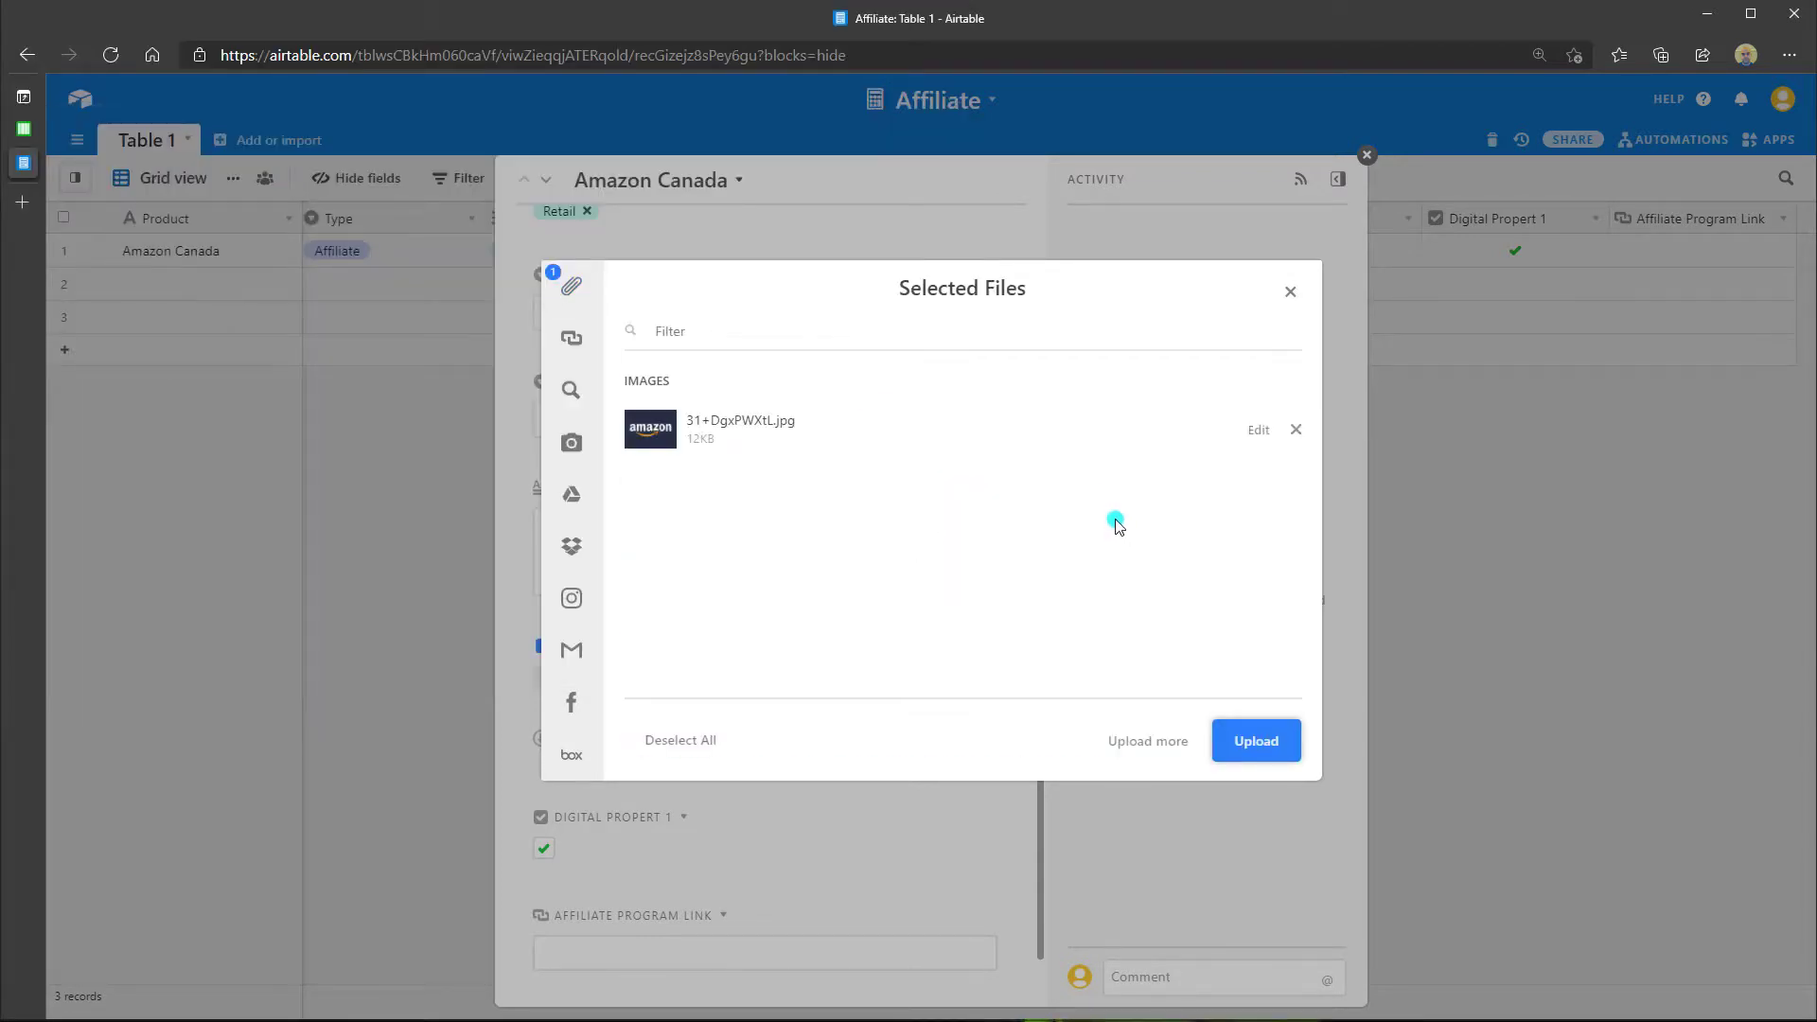
{"action": "left_click", "coordinate": [1250, 750]}
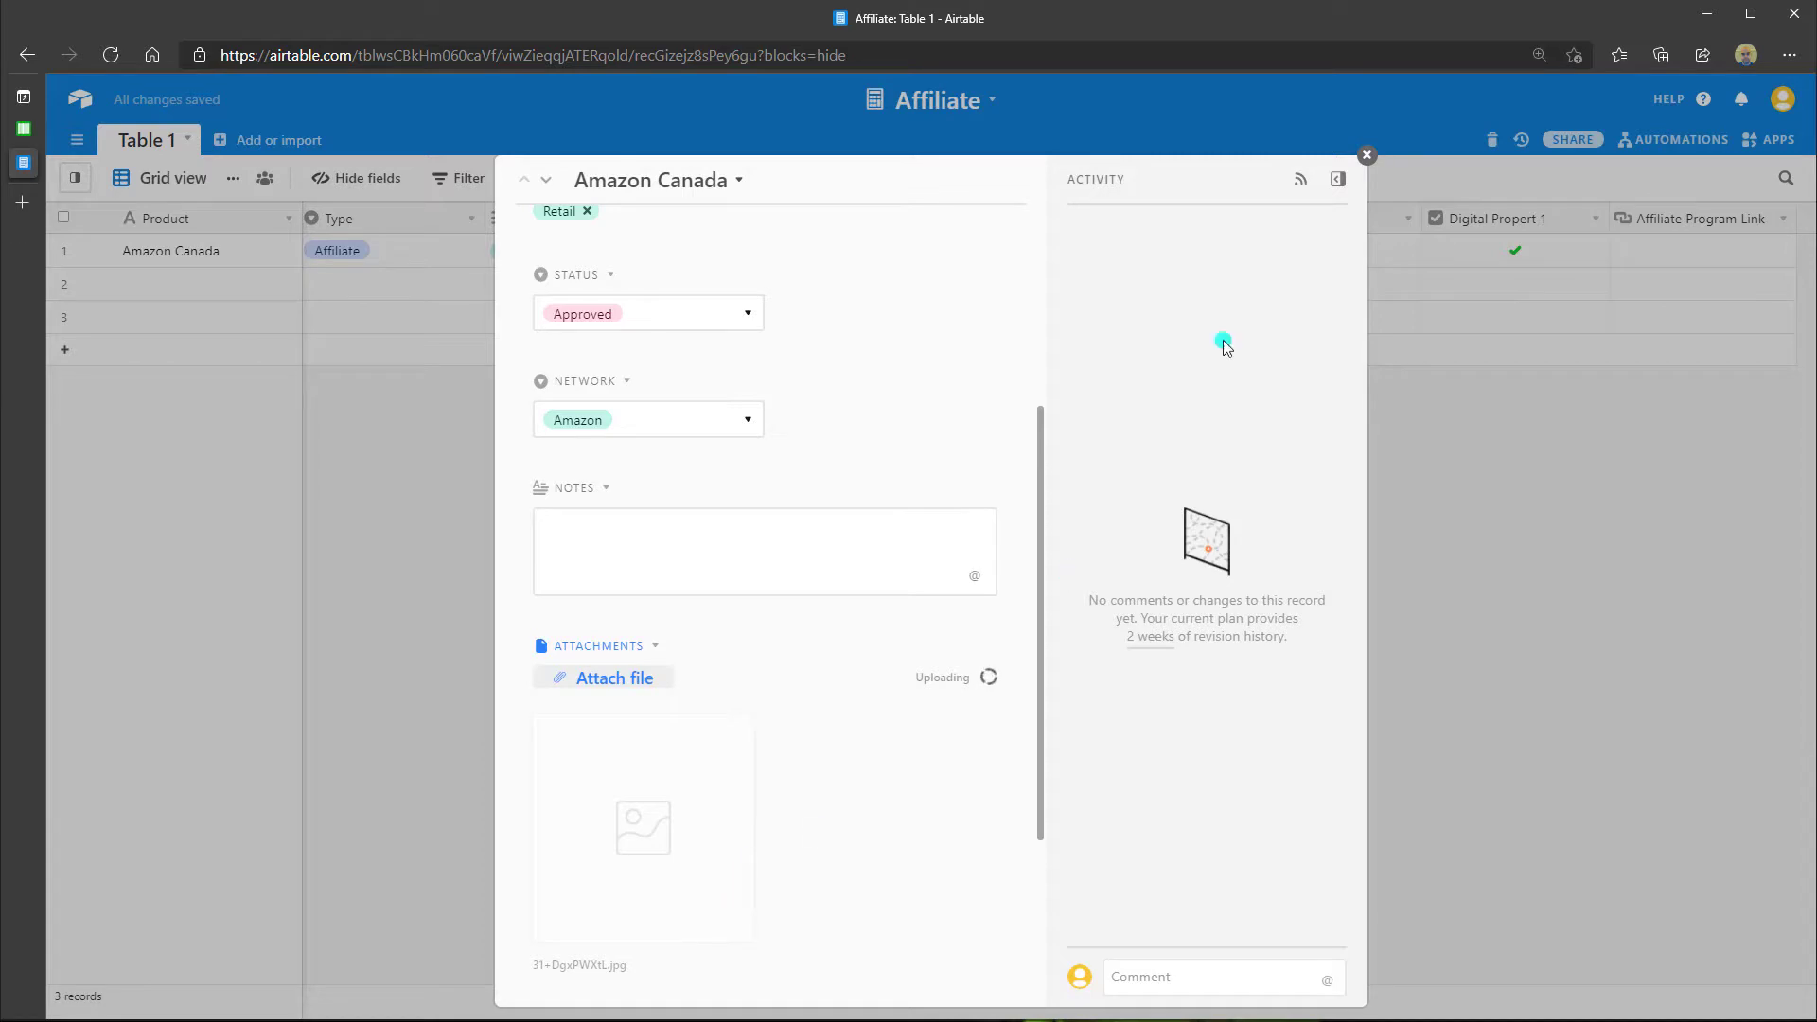
{"action": "left_click", "coordinate": [1368, 156]}
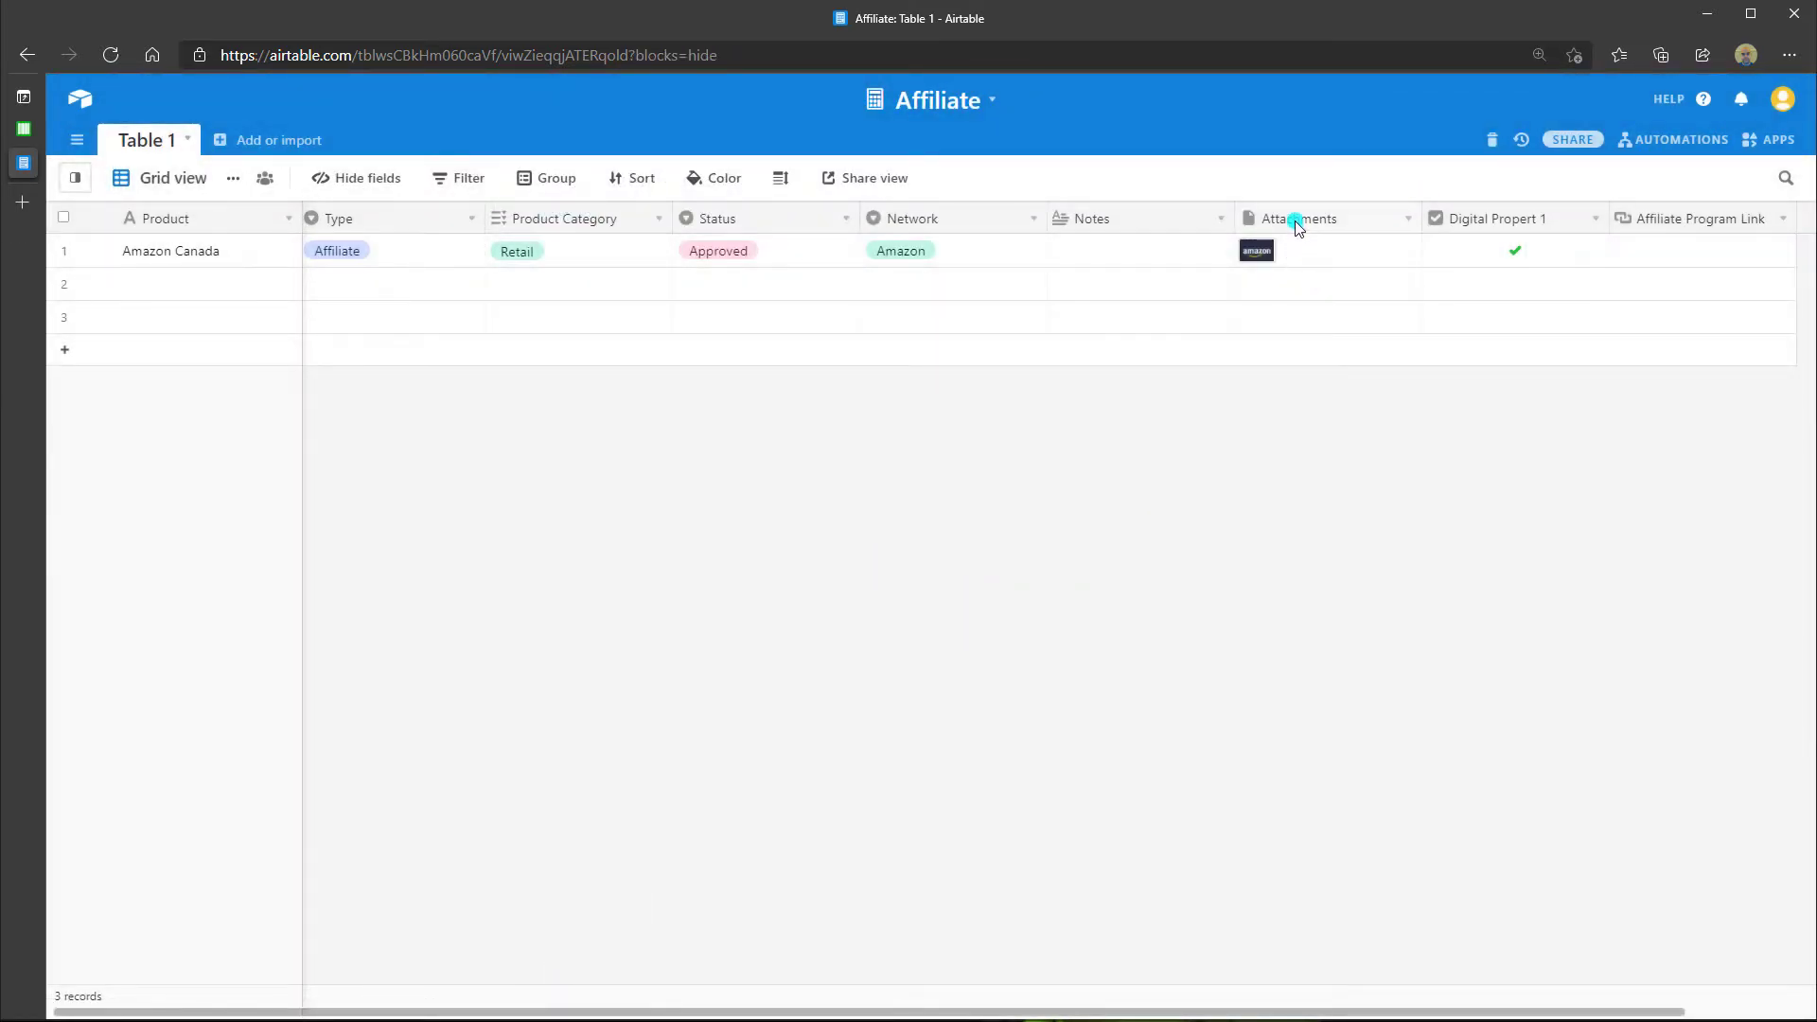
Step: Move the Attachments field directly after the Product field
{"action": "left_click_drag", "start_coordinate": [1283, 219], "coordinate": [334, 237]}
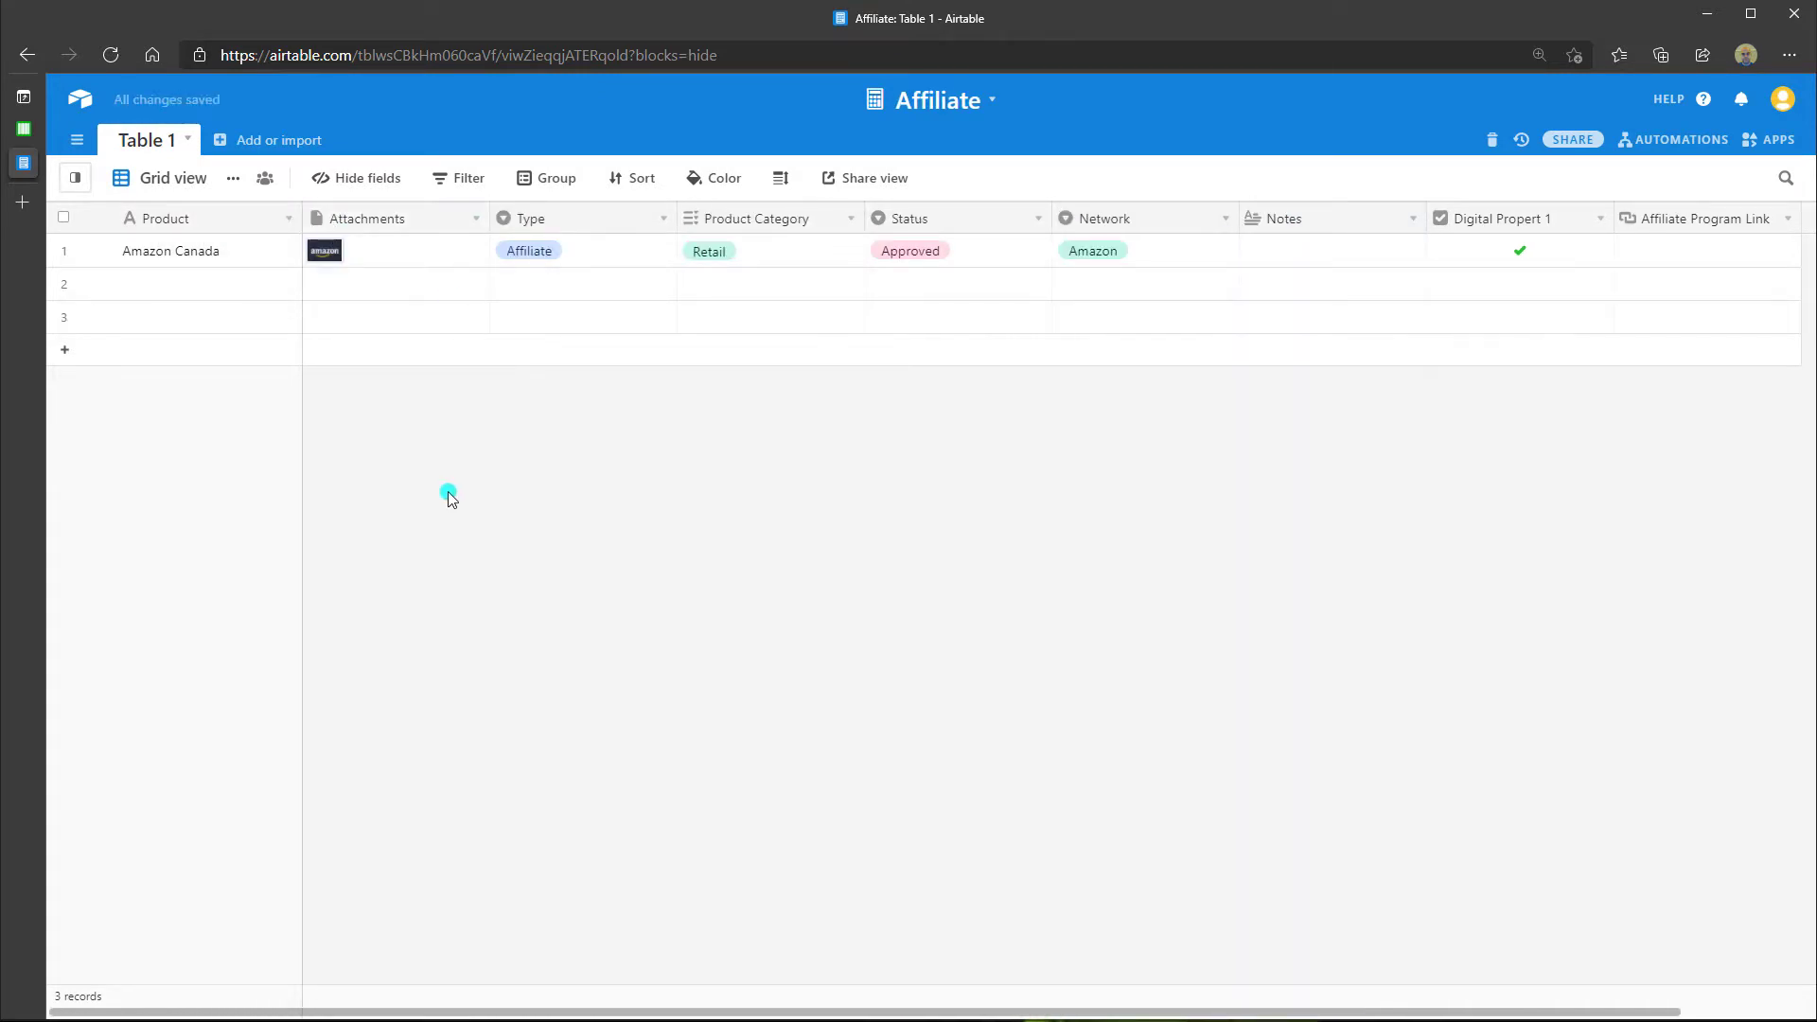